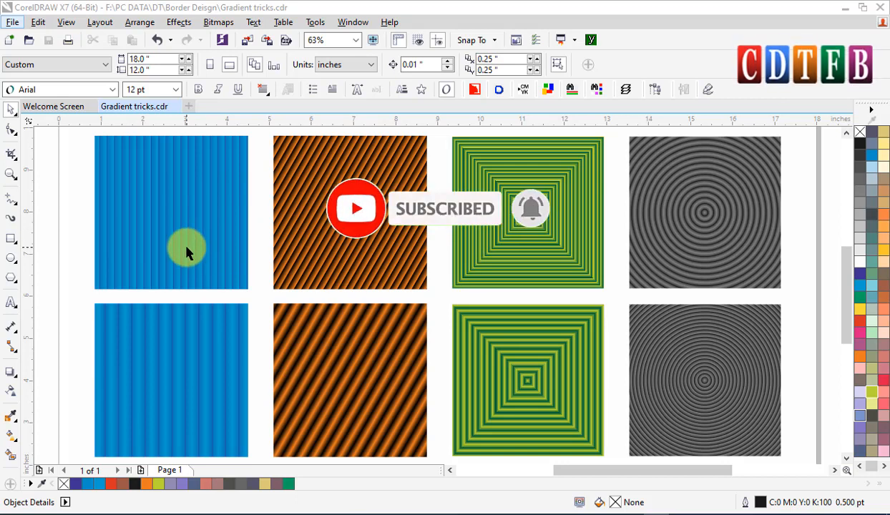
Examine the existing gradient pattern samples up close across the page.
{"action": "scroll", "coordinate": [195, 288], "scroll_direction": "up", "scroll_amount": 2}
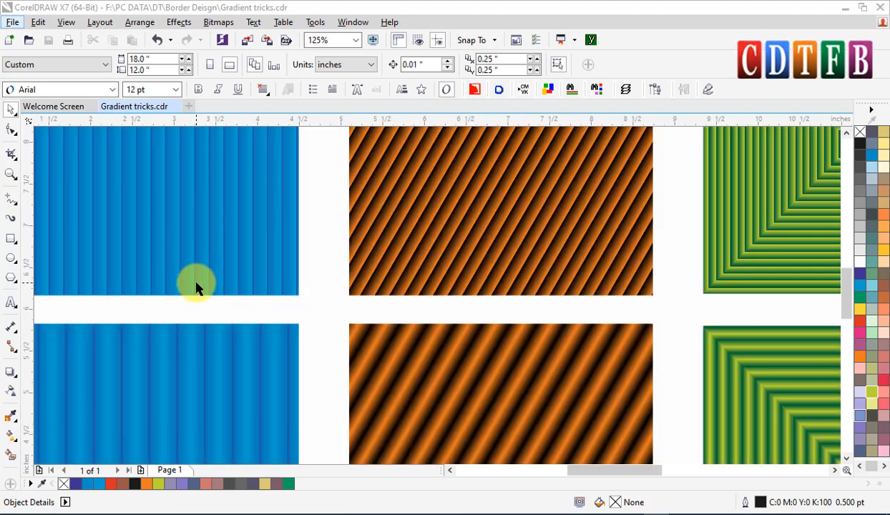
{"action": "left_click_drag", "start_coordinate": [120, 244], "coordinate": [294, 370]}
{"action": "key", "text": "ctrl+z"}
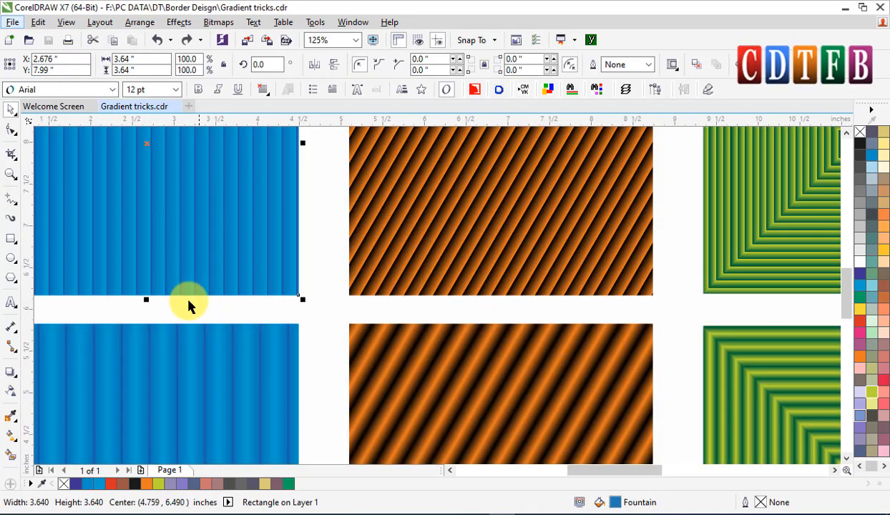
{"action": "key", "text": "F2"}
{"action": "left_click_drag", "start_coordinate": [126, 231], "coordinate": [294, 372]}
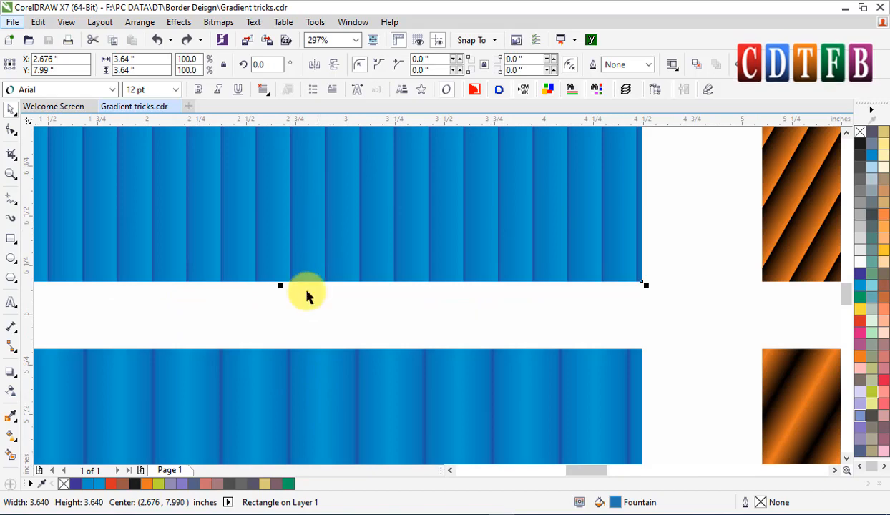
{"action": "scroll", "coordinate": [341, 297], "scroll_direction": "down", "scroll_amount": 3}
{"action": "key", "text": "F2"}
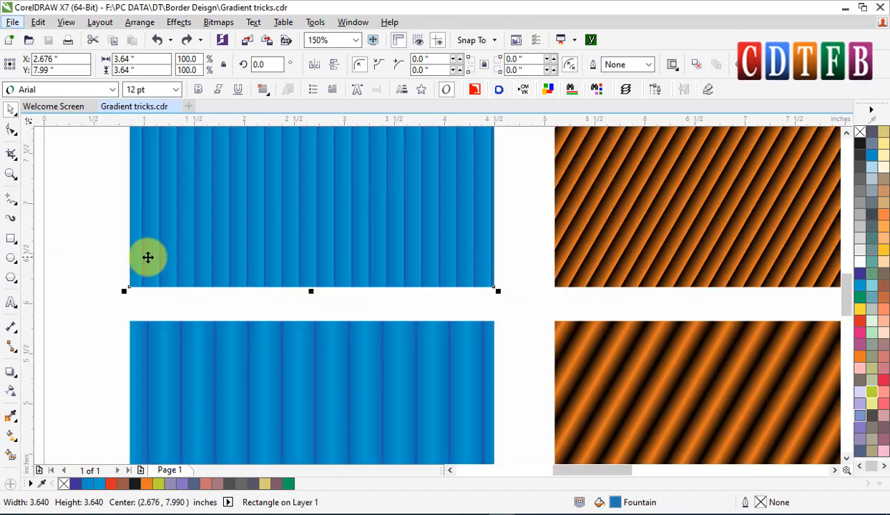
{"action": "left_click_drag", "start_coordinate": [99, 232], "coordinate": [543, 452]}
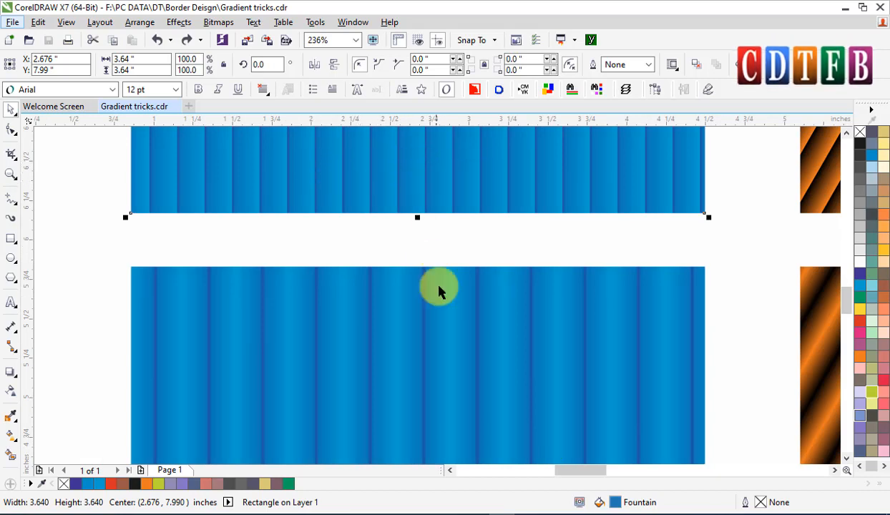
{"action": "scroll", "coordinate": [421, 172], "scroll_direction": "up", "scroll_amount": 3}
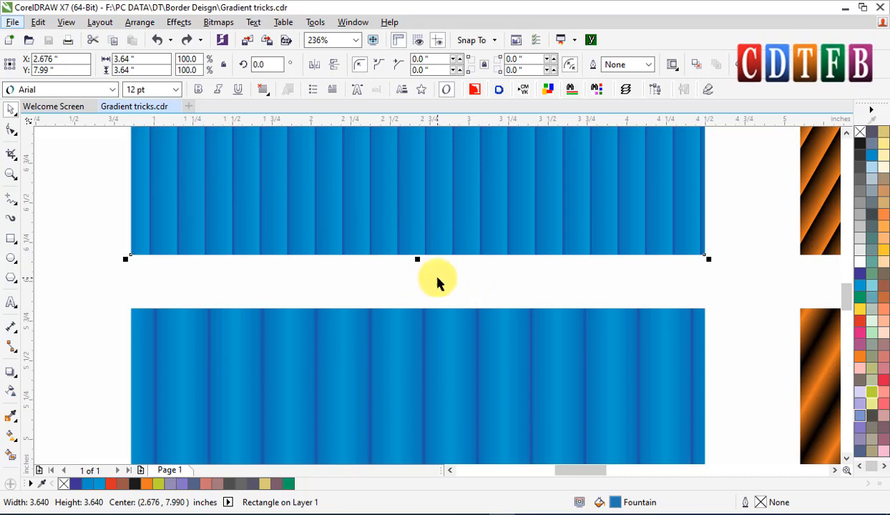
{"action": "left_click_drag", "start_coordinate": [576, 469], "coordinate": [616, 470]}
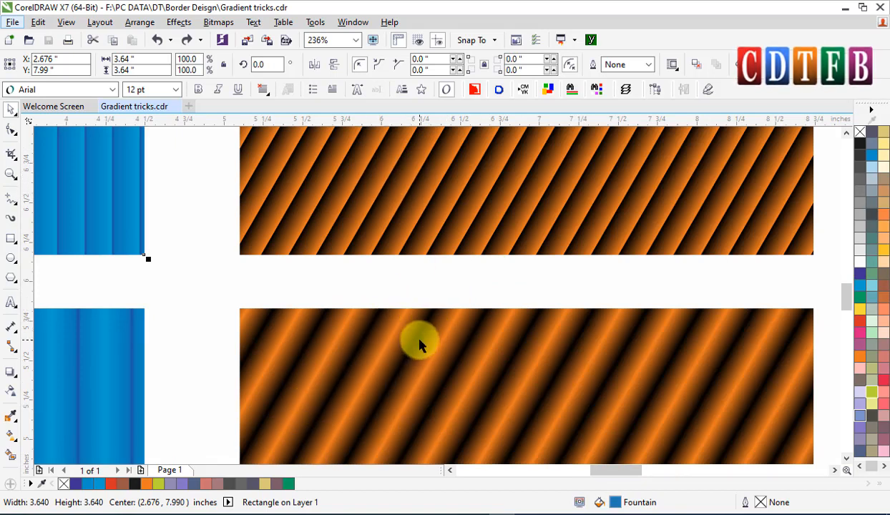
{"action": "left_click_drag", "start_coordinate": [616, 471], "coordinate": [666, 470]}
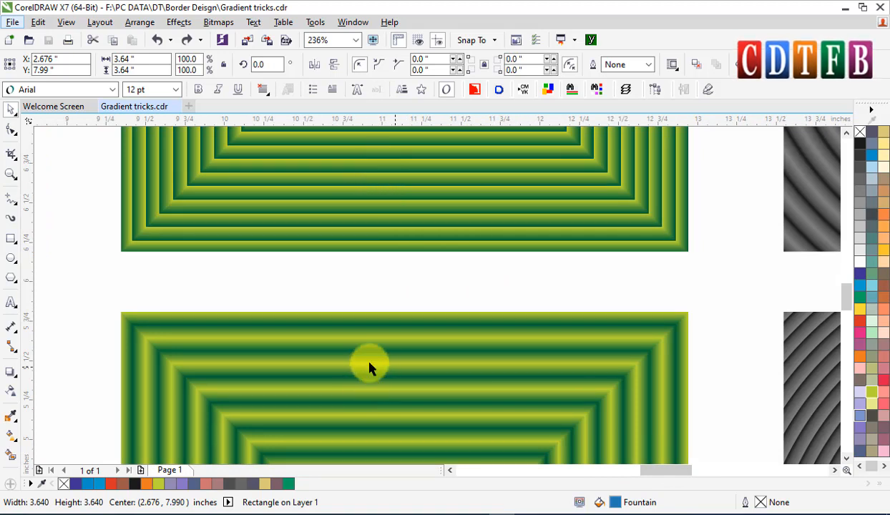
{"action": "left_click_drag", "start_coordinate": [666, 472], "coordinate": [670, 473]}
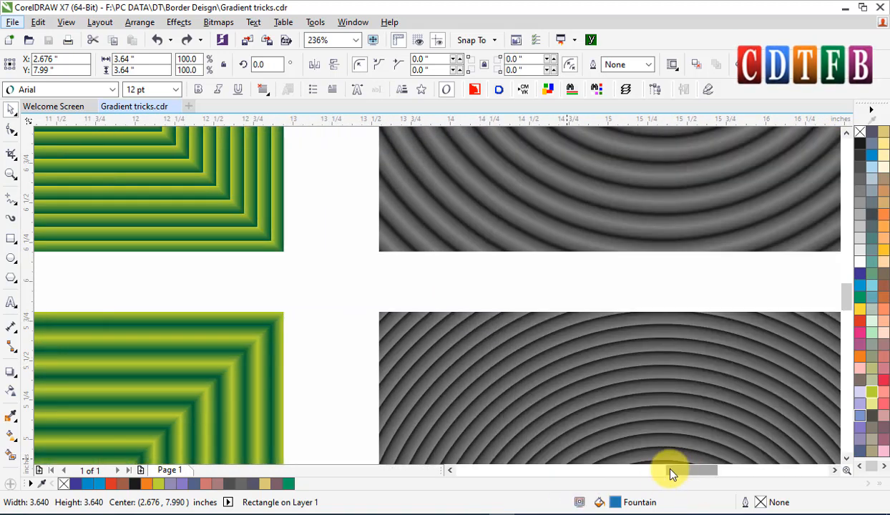
{"action": "scroll", "coordinate": [621, 337], "scroll_direction": "right", "scroll_amount": 3}
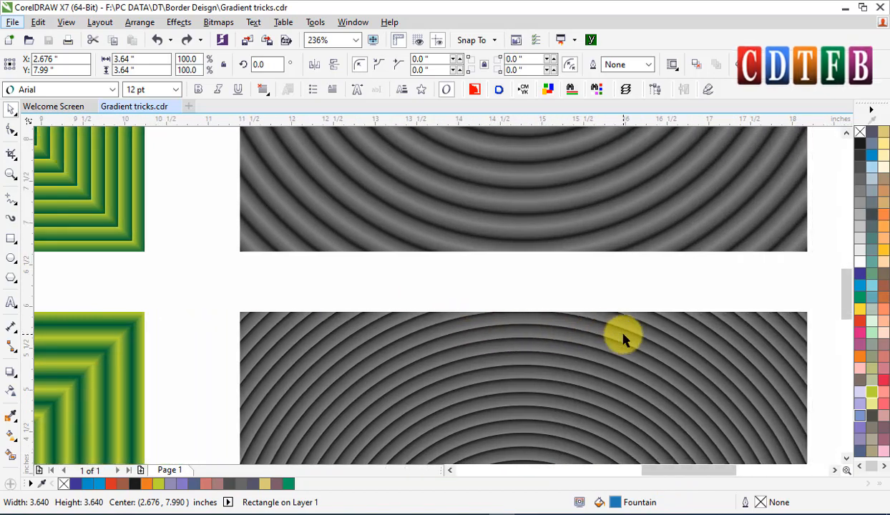
{"action": "scroll", "coordinate": [622, 340], "scroll_direction": "down", "scroll_amount": 3}
{"action": "left_click", "coordinate": [622, 341]}
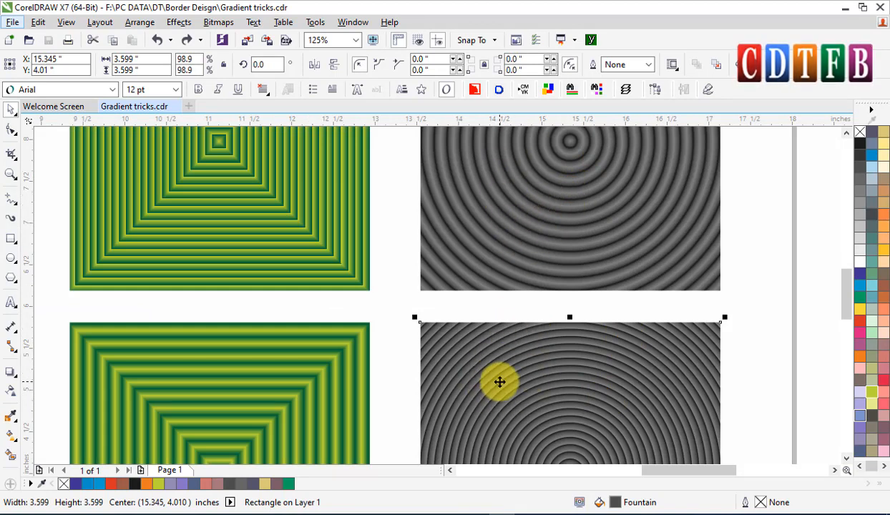
{"action": "scroll", "coordinate": [493, 387], "scroll_direction": "down", "scroll_amount": 2}
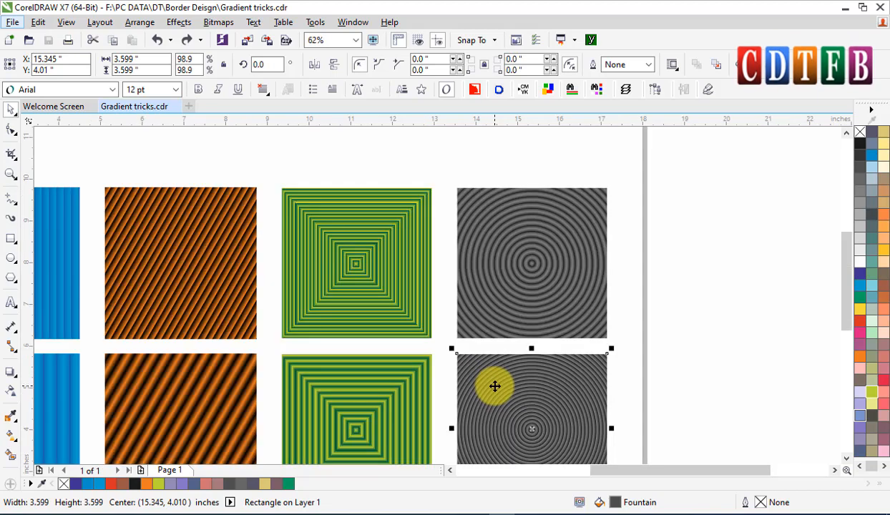
{"action": "scroll", "coordinate": [495, 386], "scroll_direction": "down", "scroll_amount": 2}
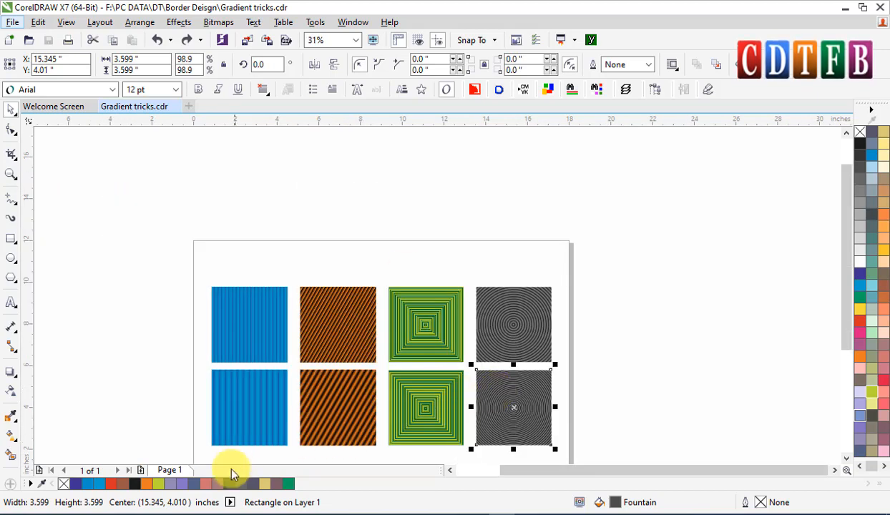
Insert a new page after Page 1.
{"action": "right_click", "coordinate": [173, 473]}
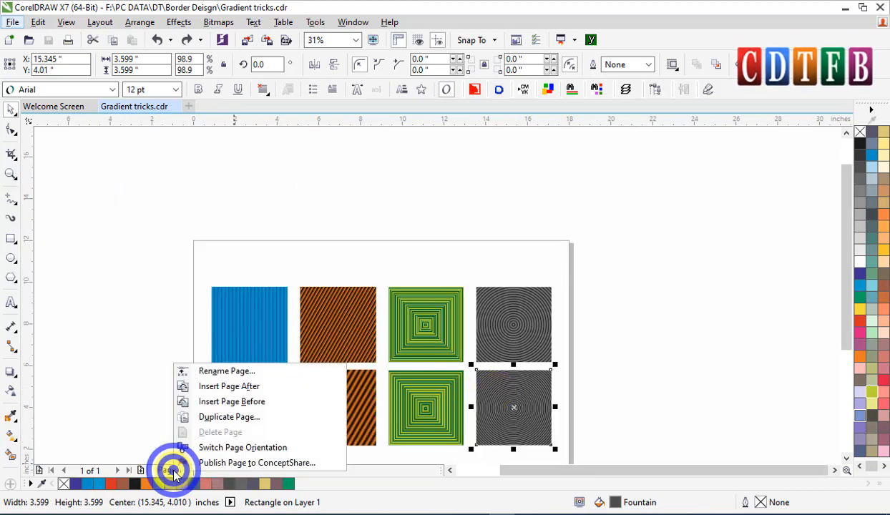
{"action": "left_click", "coordinate": [234, 386]}
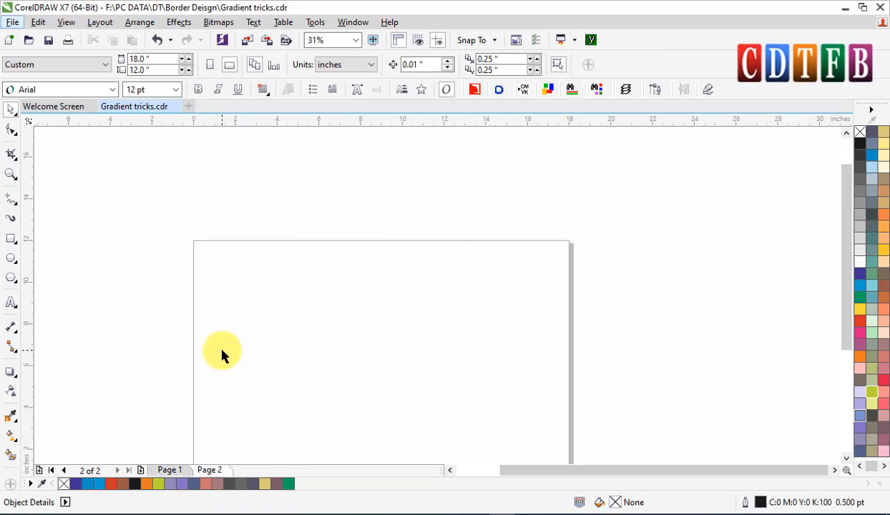
Draw a square about 2.6 inches wide on the new page.
{"action": "key", "text": "F2"}
{"action": "left_click_drag", "start_coordinate": [193, 171], "coordinate": [588, 428]}
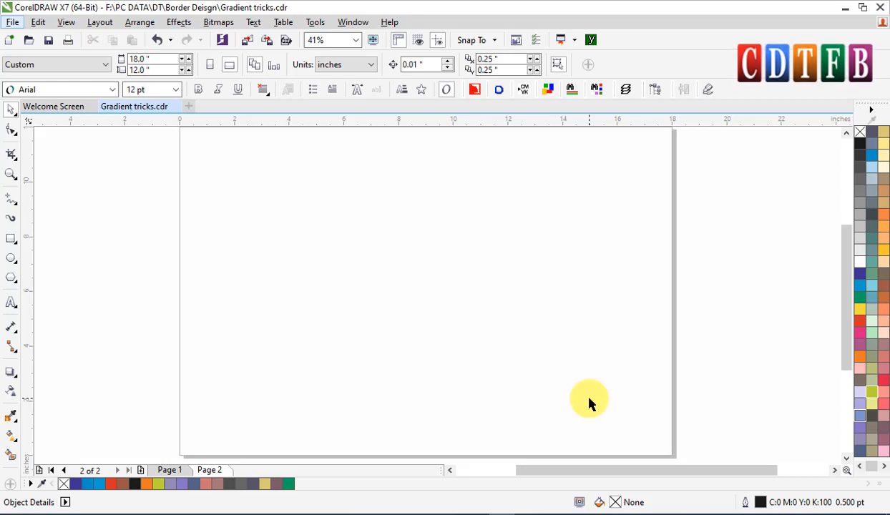
{"action": "left_click", "coordinate": [11, 238]}
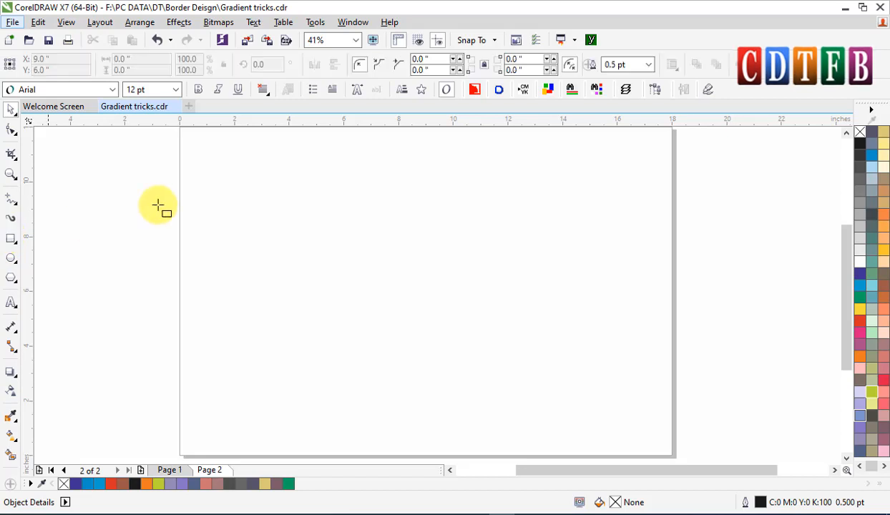
{"action": "left_click_drag", "start_coordinate": [251, 219], "coordinate": [322, 289]}
{"action": "key", "text": "space"}
{"action": "left_click_drag", "start_coordinate": [251, 222], "coordinate": [381, 307]}
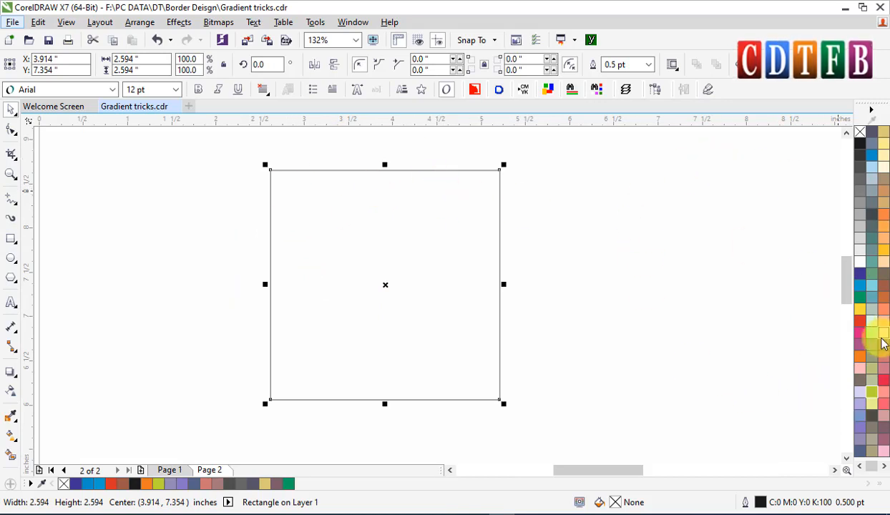
Fill the square with red and remove its outline.
{"action": "left_click", "coordinate": [860, 321]}
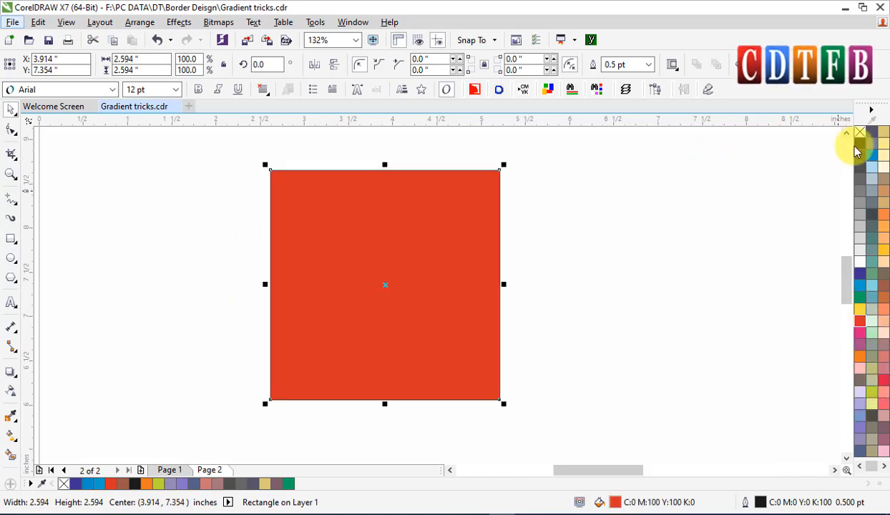
{"action": "right_click", "coordinate": [860, 135]}
{"action": "left_click", "coordinate": [651, 214]}
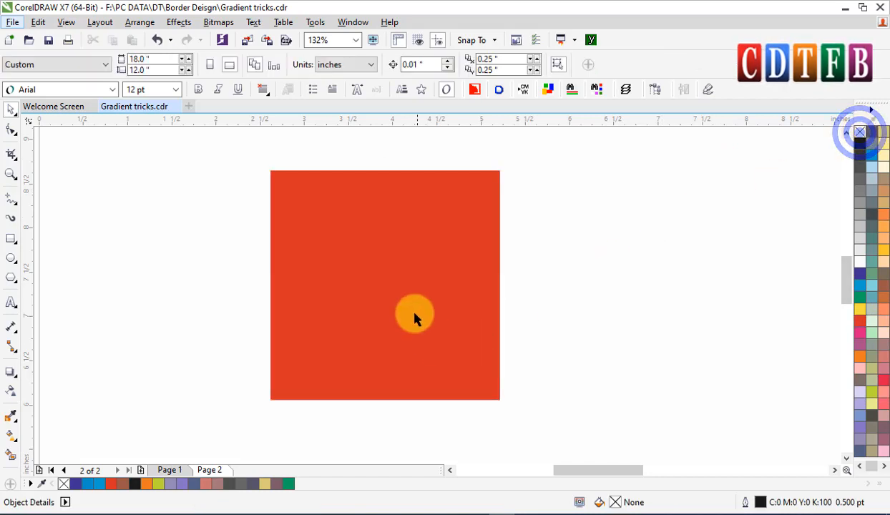
Center the red square on the page and resize it to 3 × 3 inches.
{"action": "left_click", "coordinate": [401, 300]}
{"action": "key", "text": "p"}
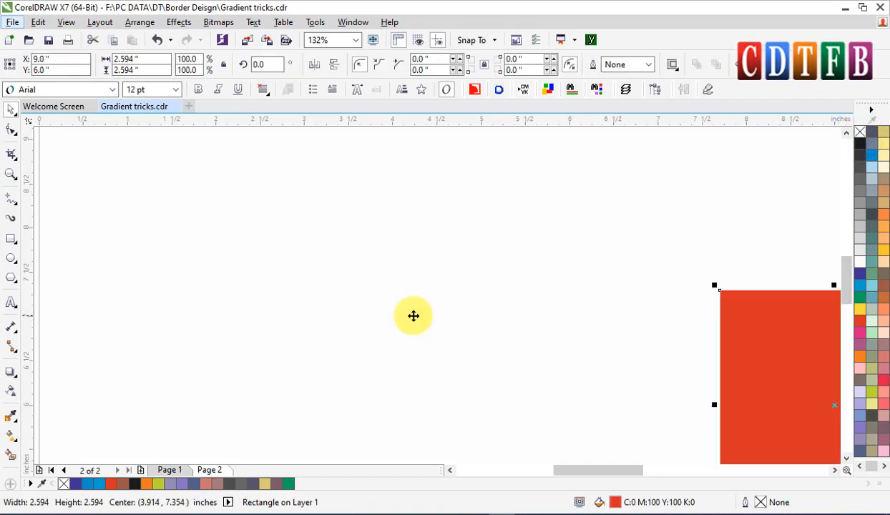
{"action": "key", "text": "shift+F2"}
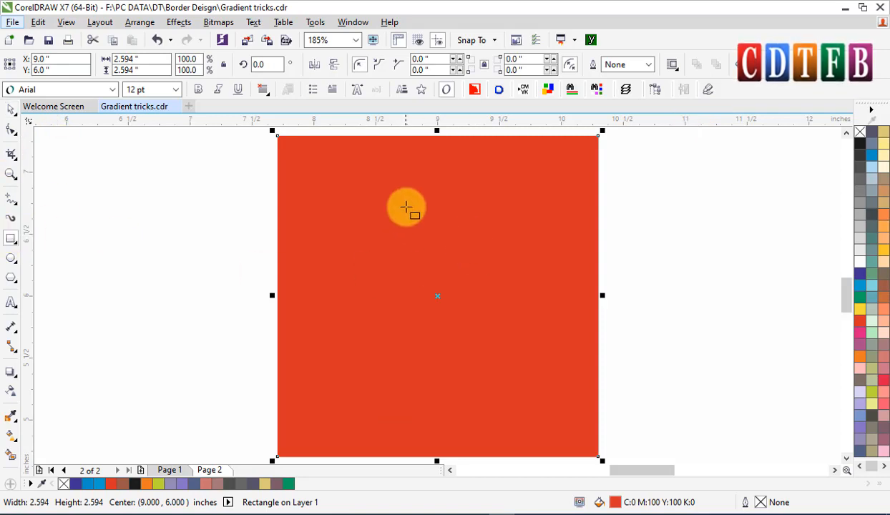
{"action": "left_click", "coordinate": [363, 223]}
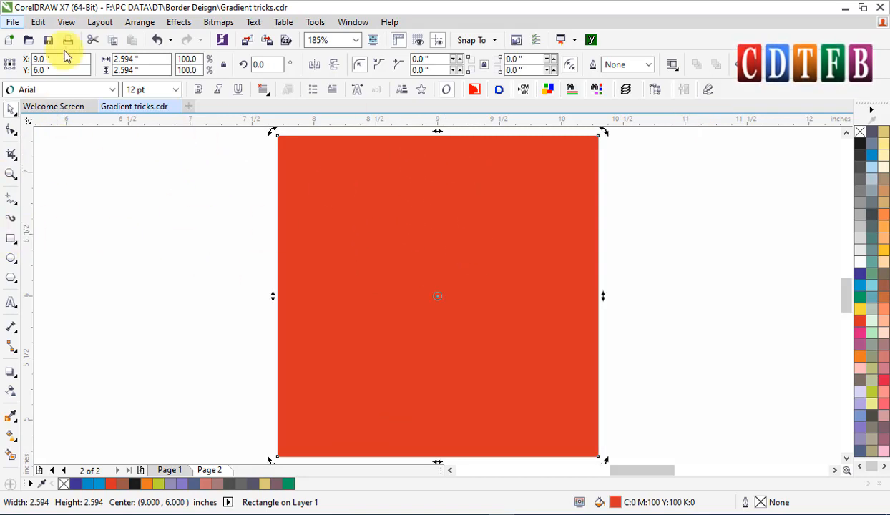
{"action": "left_click", "coordinate": [158, 60]}
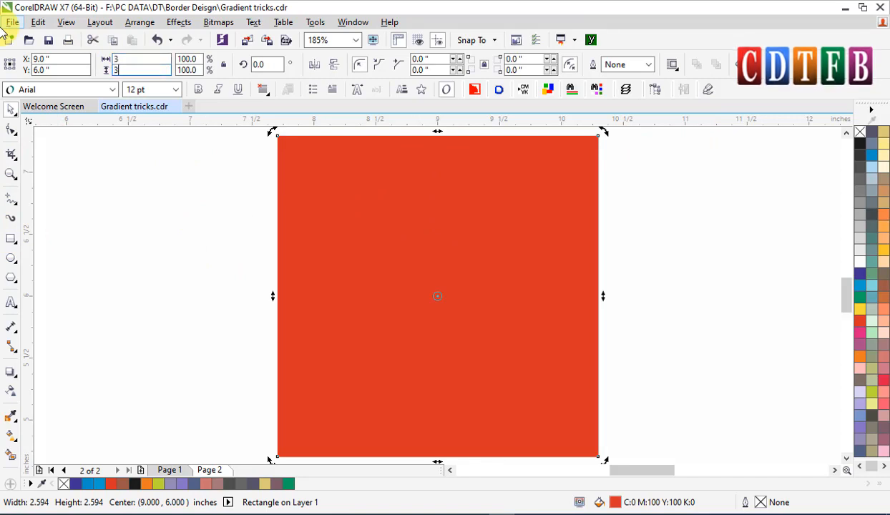
{"action": "key", "text": "Return"}
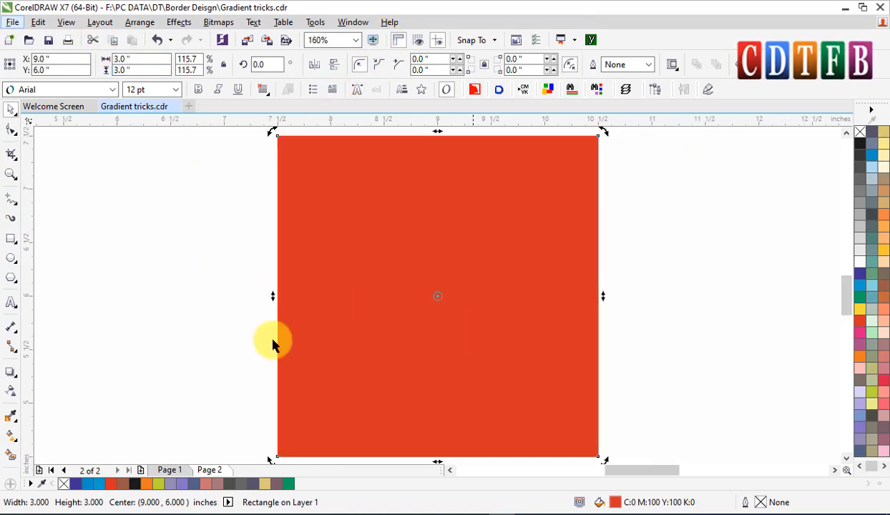
Draw a tall narrow rectangle about 1.6 inches high beside the square and set its width to 0.25 inch.
{"action": "left_click", "coordinate": [397, 272]}
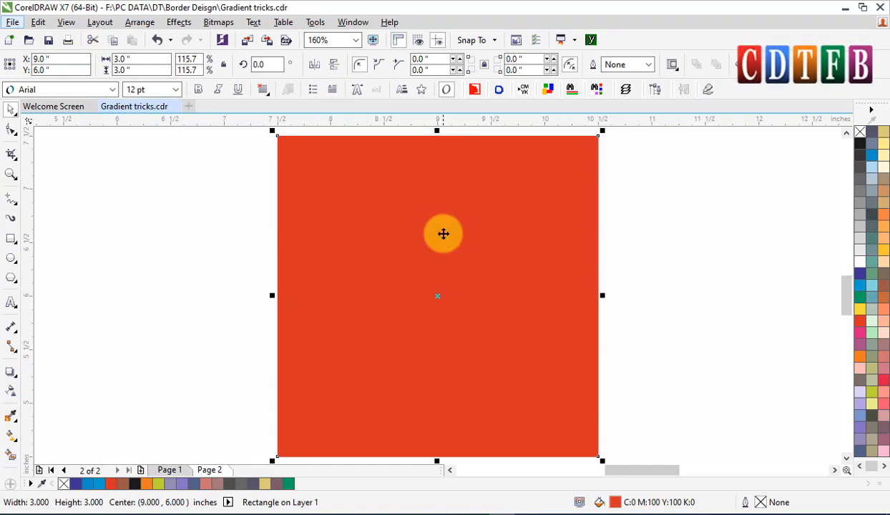
{"action": "left_click", "coordinate": [11, 243]}
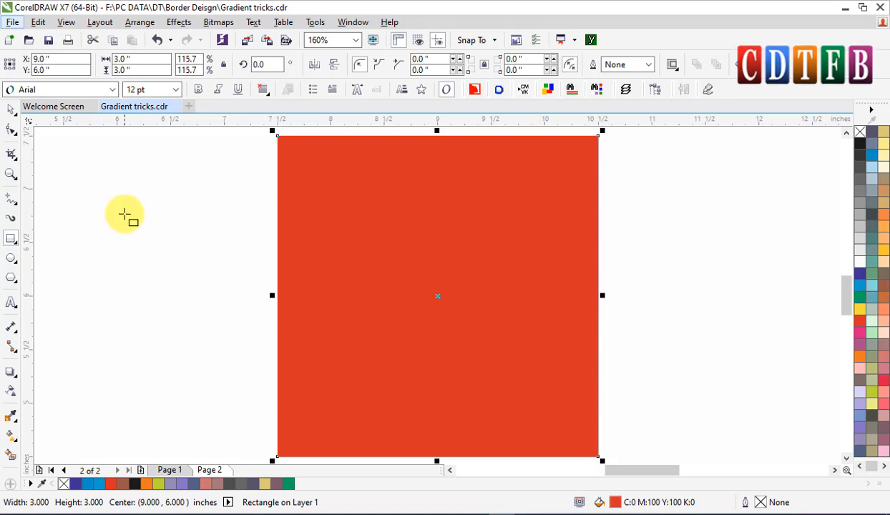
{"action": "left_click_drag", "start_coordinate": [124, 211], "coordinate": [161, 388]}
{"action": "key", "text": "space"}
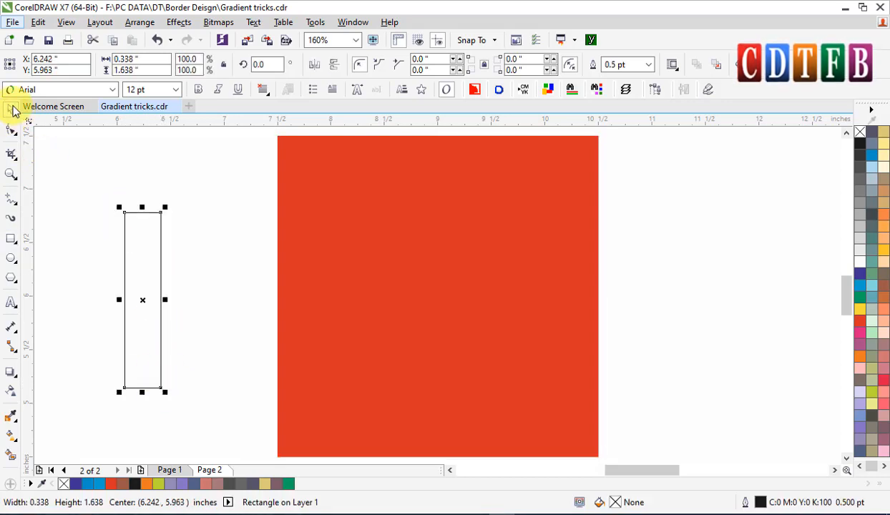
{"action": "left_click", "coordinate": [143, 60]}
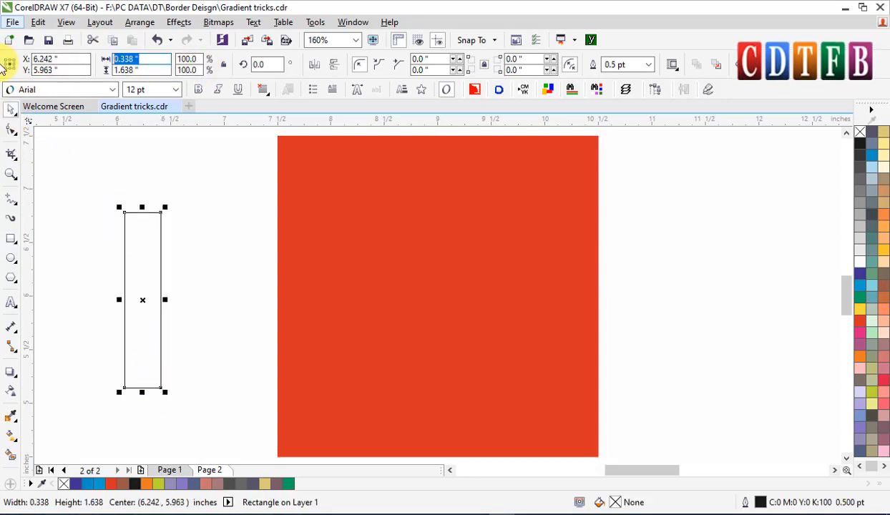
{"action": "type", "text": ".25"}
{"action": "key", "text": "Return"}
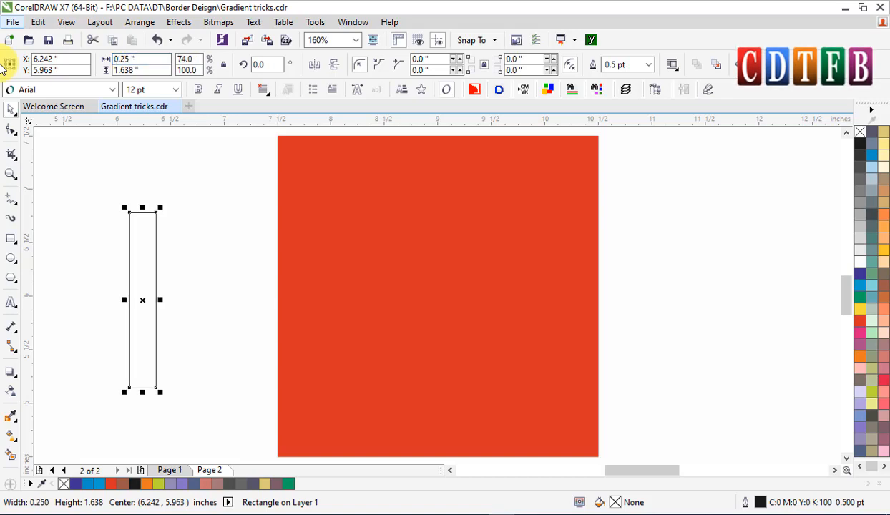
Align the narrow rectangle to the centre of the red square.
{"action": "left_click", "coordinate": [490, 332], "text": "shift"}
{"action": "key", "text": "e"}
{"action": "key", "text": "c"}
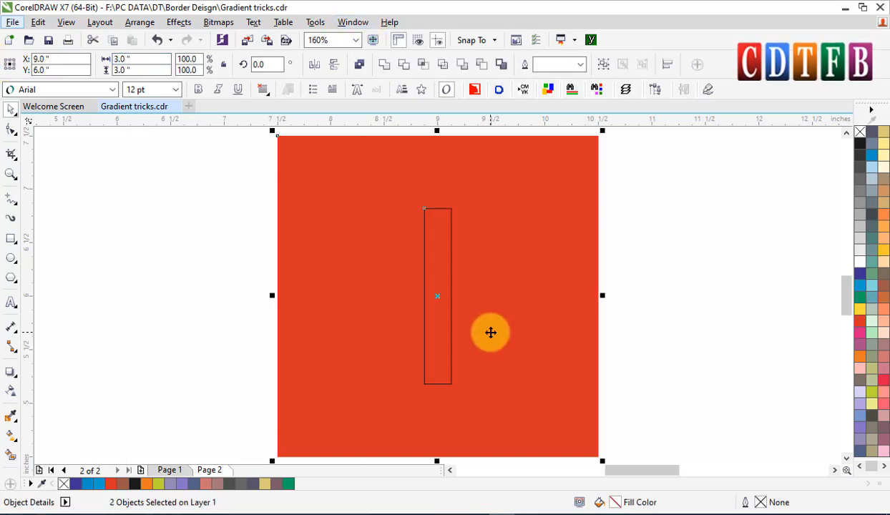
Stretch the narrow rectangle vertically to the square's full 3-inch height.
{"action": "key", "text": "Escape"}
{"action": "left_click", "coordinate": [438, 209]}
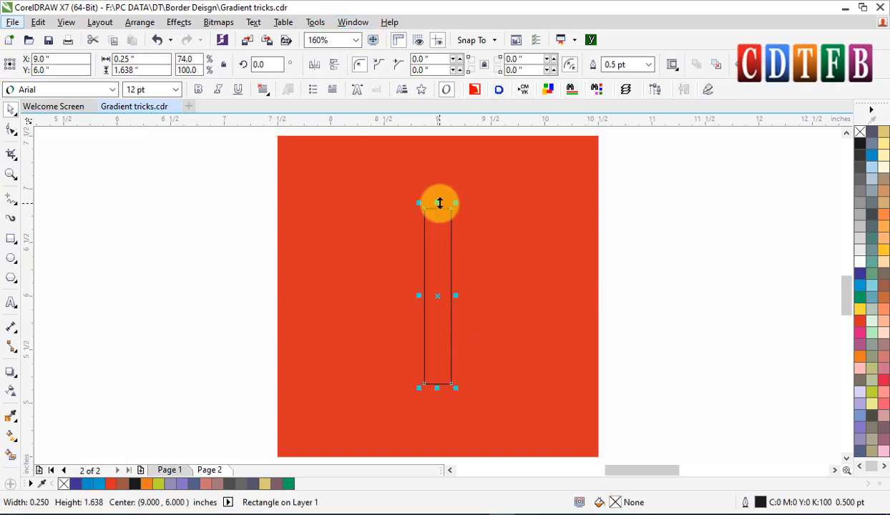
{"action": "left_click_drag", "start_coordinate": [438, 204], "coordinate": [438, 158]}
{"action": "scroll", "coordinate": [459, 209], "scroll_direction": "down", "scroll_amount": 2}
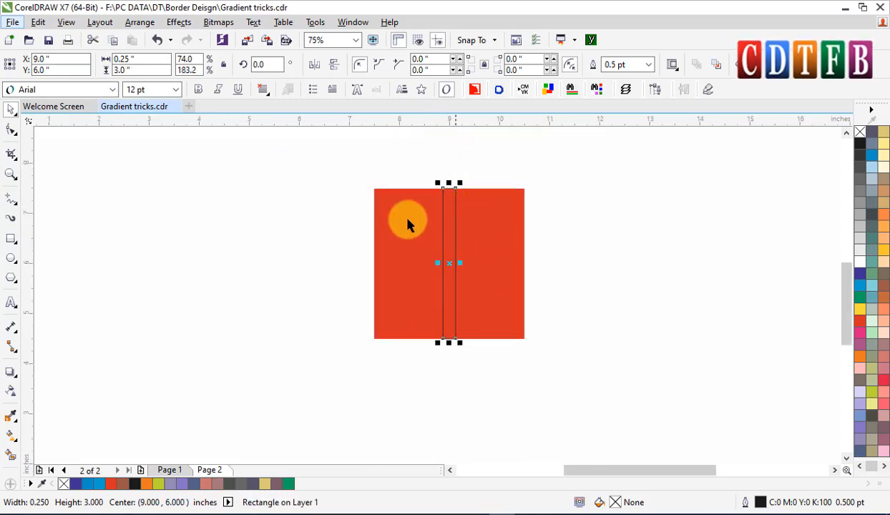
{"action": "key", "text": "F2"}
{"action": "left_click_drag", "start_coordinate": [365, 168], "coordinate": [505, 344]}
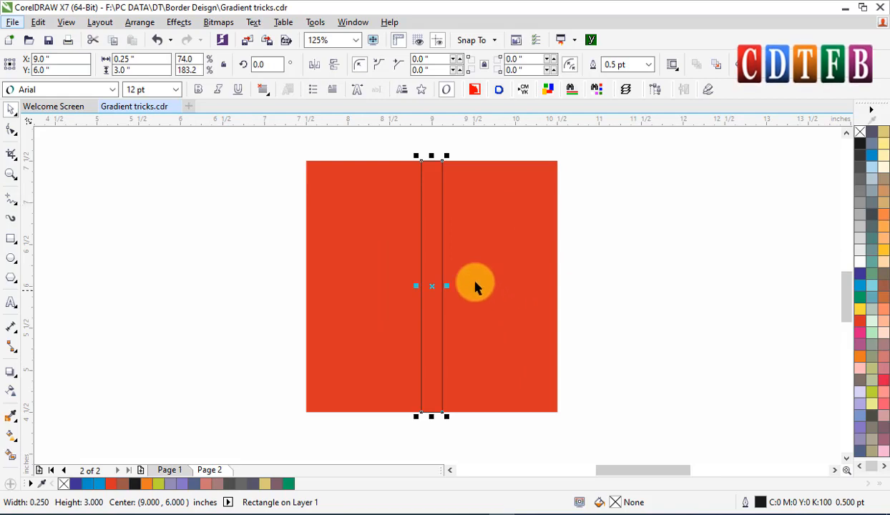
{"action": "left_click", "coordinate": [429, 191]}
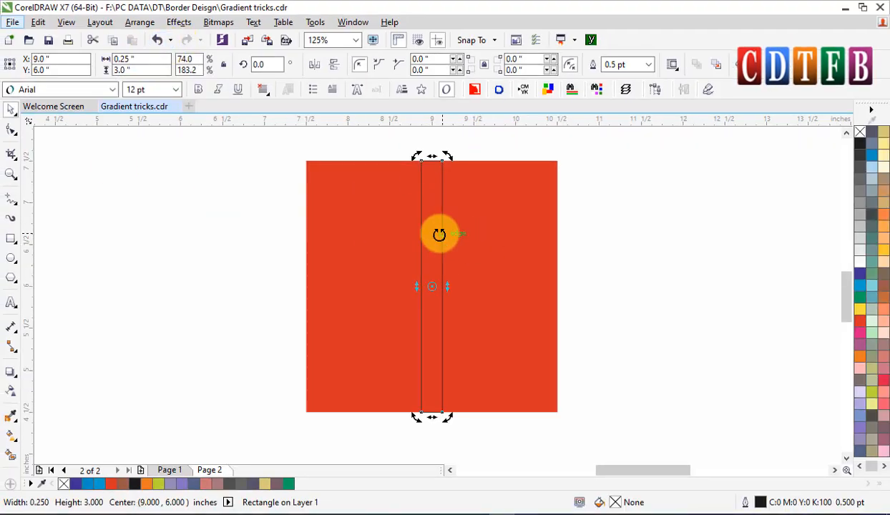
Apply a linear fountain fill to the red square.
{"action": "left_click", "coordinate": [426, 241]}
{"action": "left_click", "coordinate": [184, 219]}
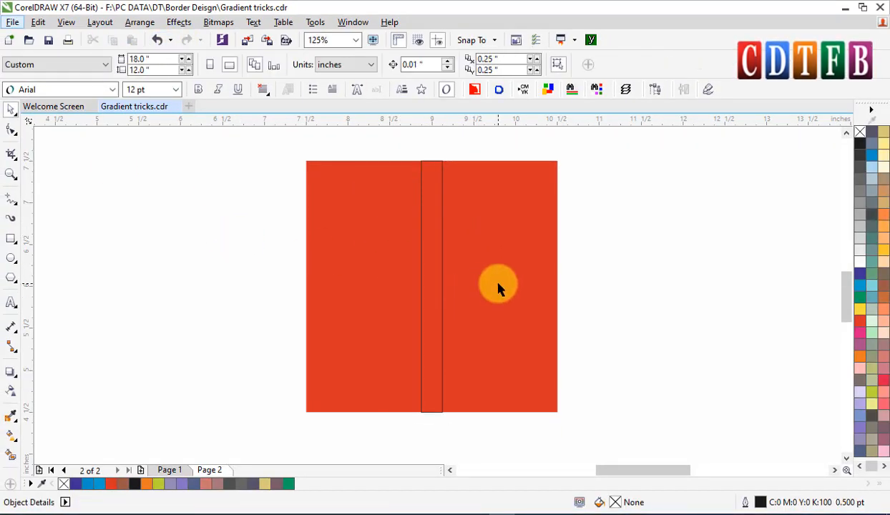
{"action": "left_click", "coordinate": [499, 286]}
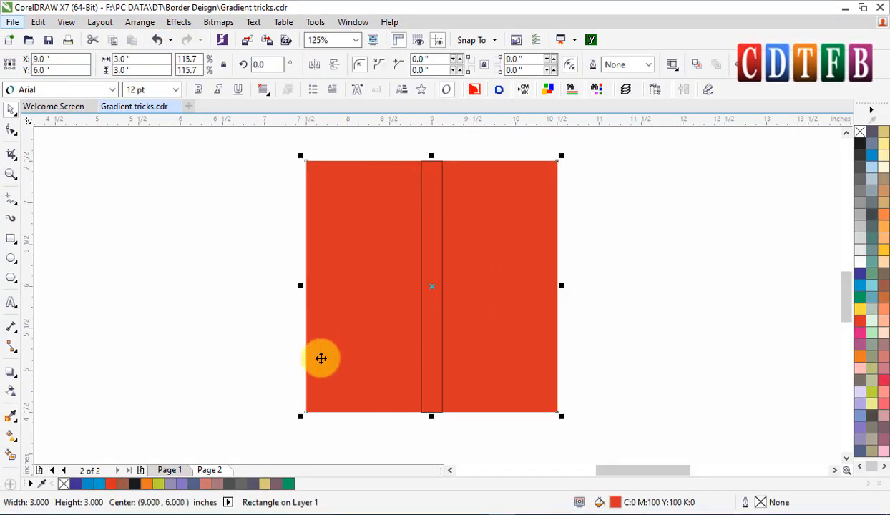
{"action": "left_click", "coordinate": [11, 438]}
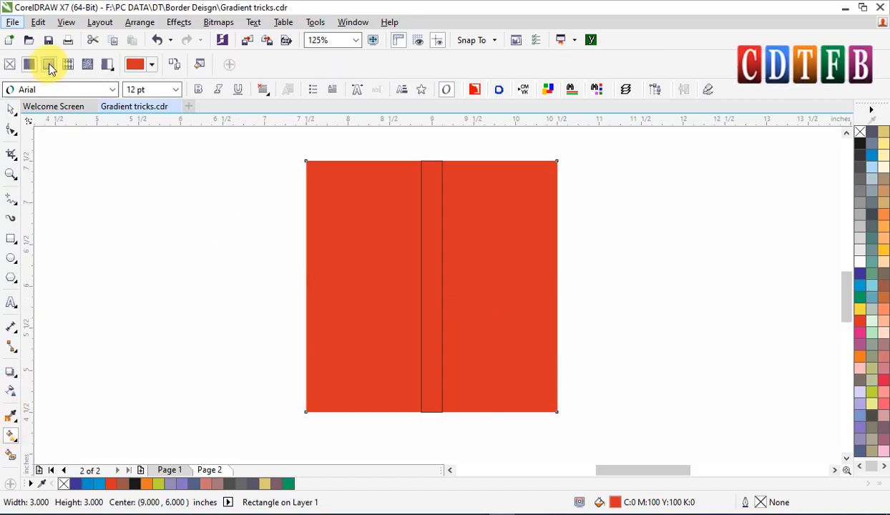
{"action": "left_click", "coordinate": [49, 65]}
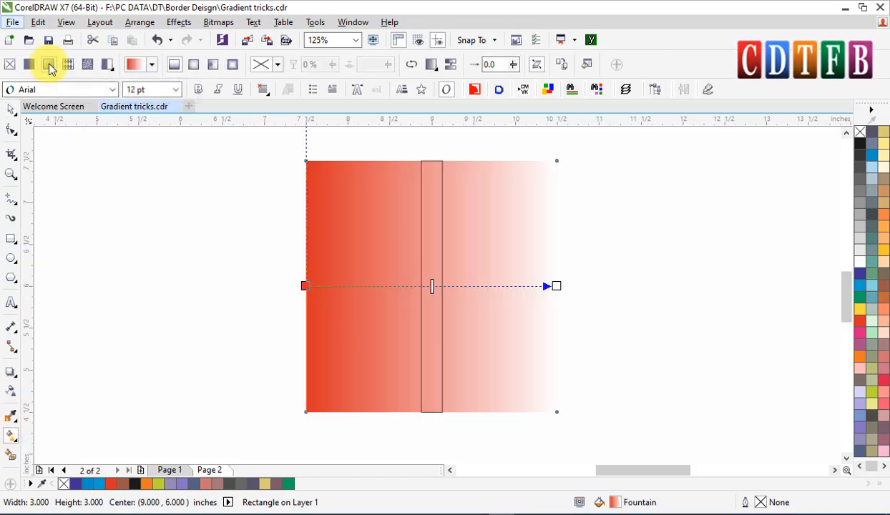
Move the gradient's start and end handles to the narrow rectangle's left and right edges.
{"action": "left_click", "coordinate": [476, 40]}
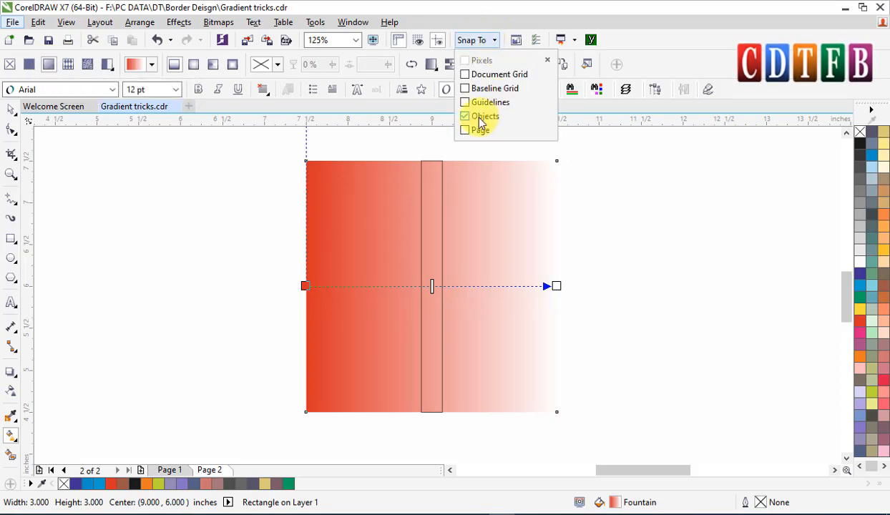
{"action": "left_click", "coordinate": [663, 239]}
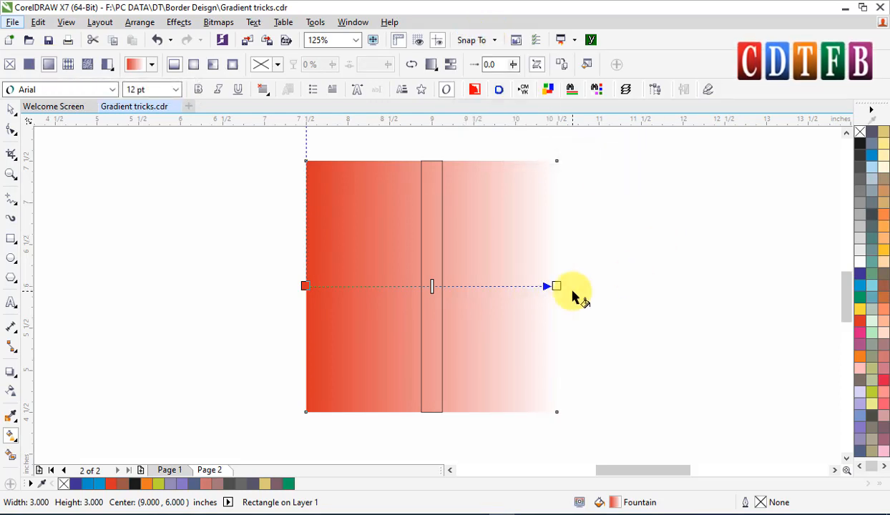
{"action": "left_click_drag", "start_coordinate": [558, 287], "coordinate": [505, 291]}
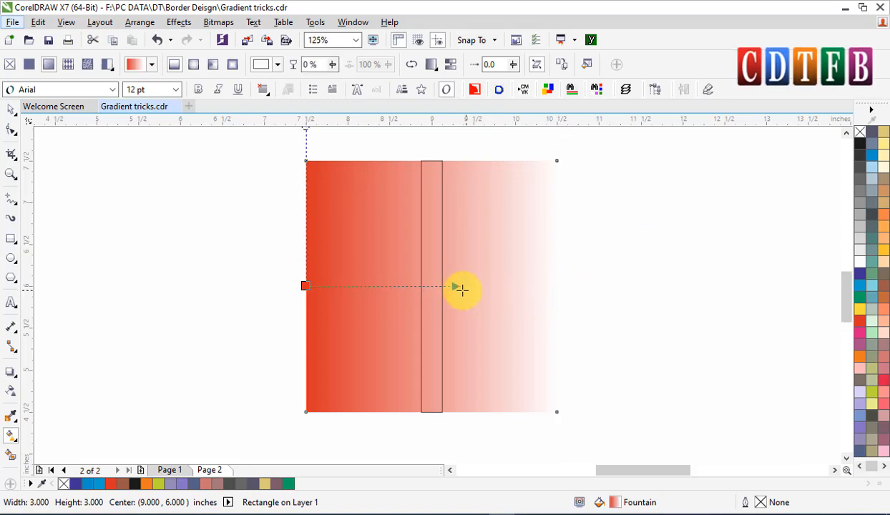
{"action": "left_click_drag", "start_coordinate": [442, 287], "coordinate": [441, 286]}
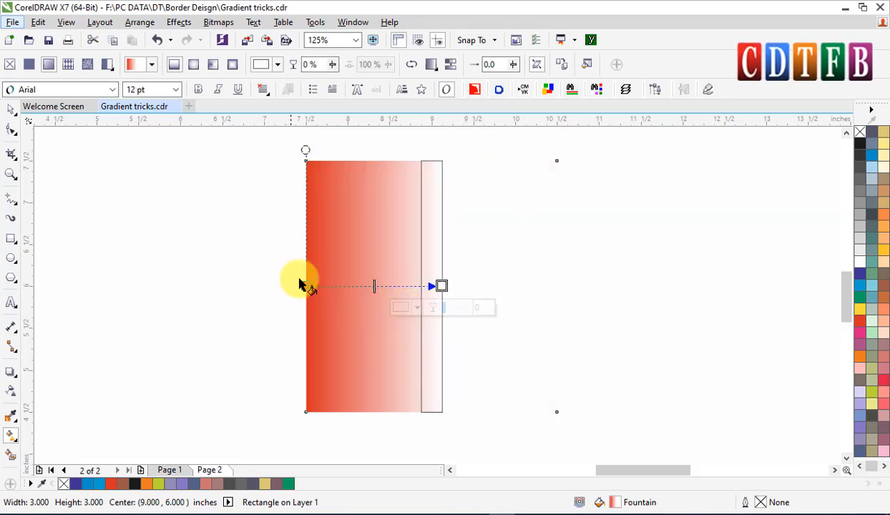
{"action": "left_click_drag", "start_coordinate": [303, 286], "coordinate": [422, 284]}
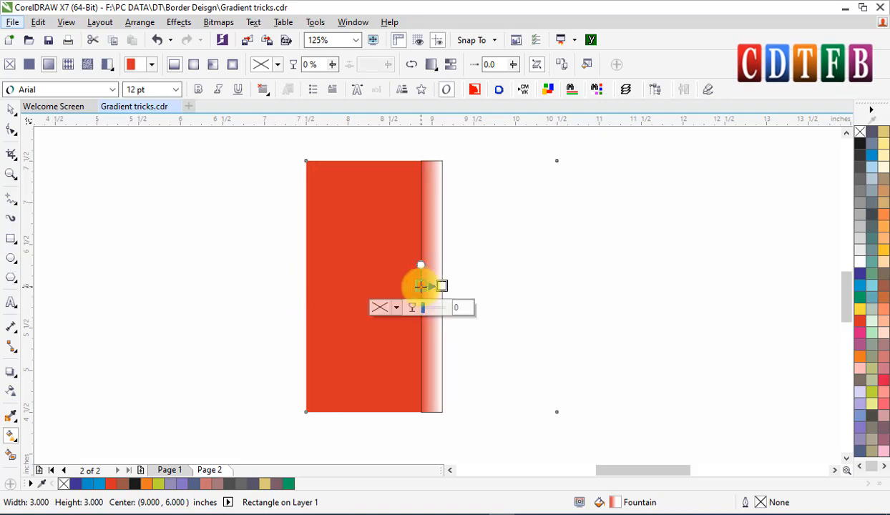
Set the gradient's end colour to golden yellow.
{"action": "scroll", "coordinate": [427, 285], "scroll_direction": "up", "scroll_amount": 2}
{"action": "scroll", "coordinate": [426, 285], "scroll_direction": "up", "scroll_amount": 2}
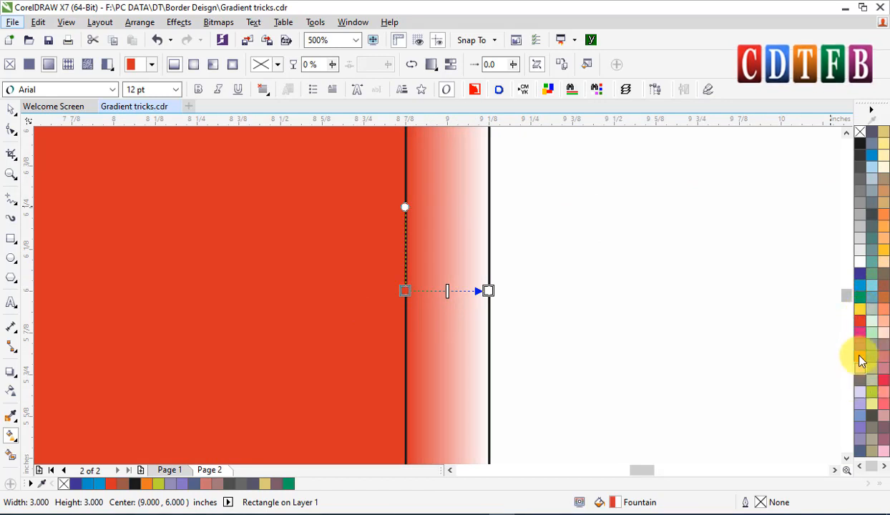
{"action": "left_click_drag", "start_coordinate": [858, 359], "coordinate": [550, 319]}
{"action": "left_click_drag", "start_coordinate": [491, 291], "coordinate": [487, 292]}
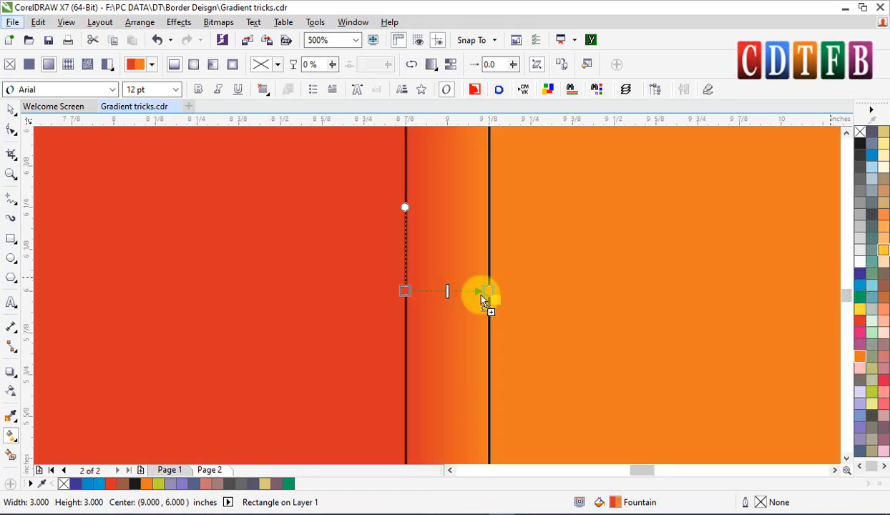
{"action": "left_click_drag", "start_coordinate": [491, 291], "coordinate": [489, 292]}
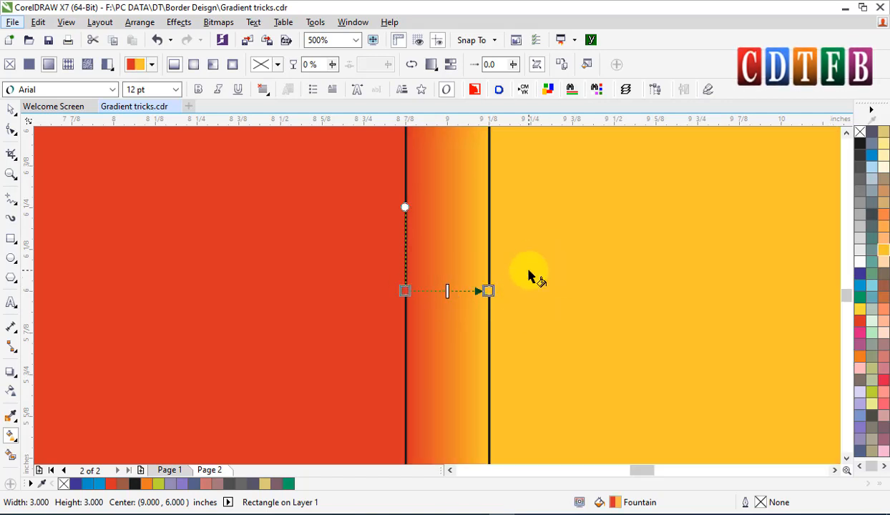
Select the square and narrow rectangle together and drop a copy of both to the left.
{"action": "scroll", "coordinate": [531, 276], "scroll_direction": "down", "scroll_amount": 1}
{"action": "scroll", "coordinate": [496, 279], "scroll_direction": "down", "scroll_amount": 1}
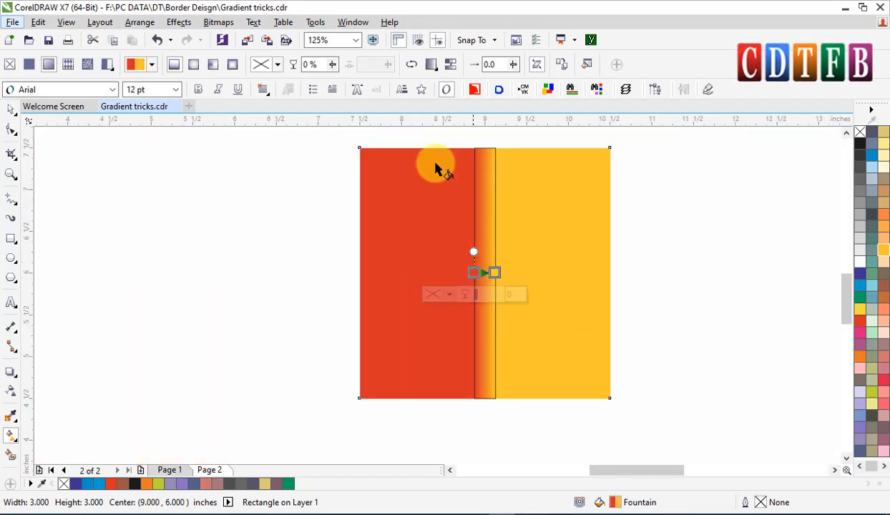
{"action": "left_click", "coordinate": [11, 111]}
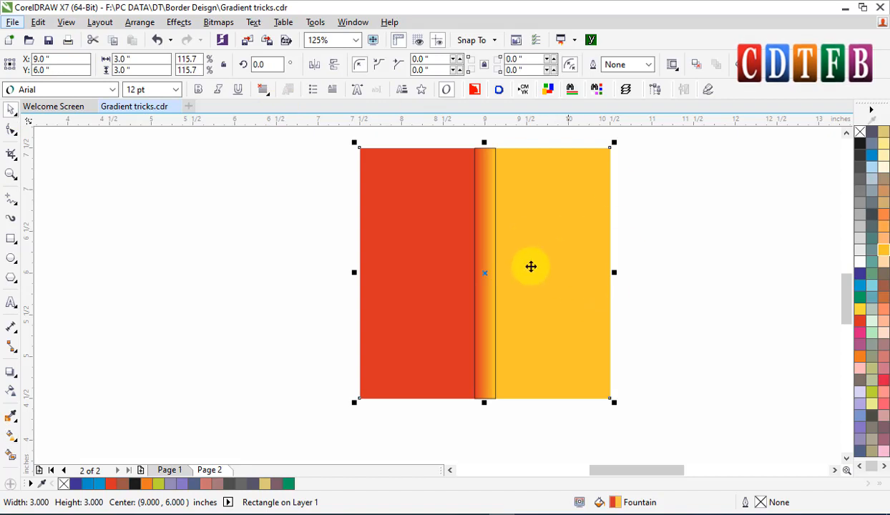
{"action": "left_click", "coordinate": [495, 234]}
{"action": "left_click", "coordinate": [556, 252], "text": "shift"}
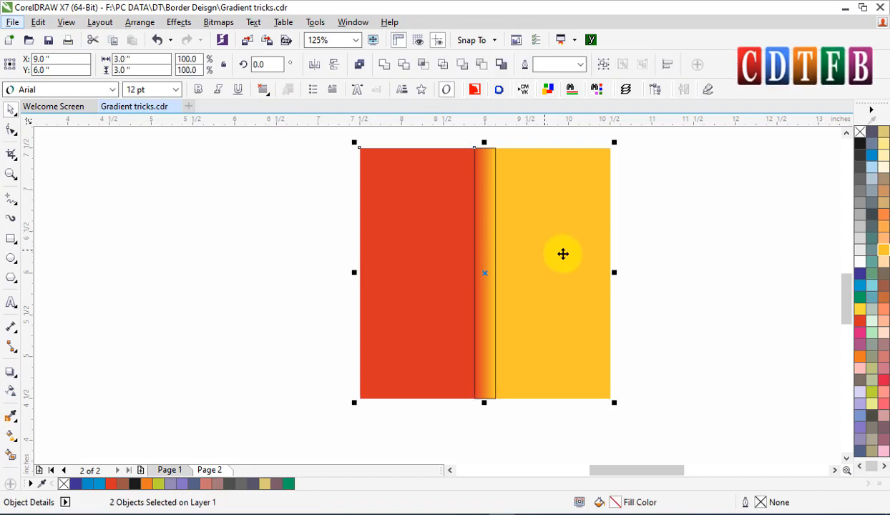
{"action": "left_click_drag", "start_coordinate": [576, 256], "coordinate": [309, 255]}
{"action": "right_click", "coordinate": [309, 256]}
{"action": "left_click", "coordinate": [599, 224]}
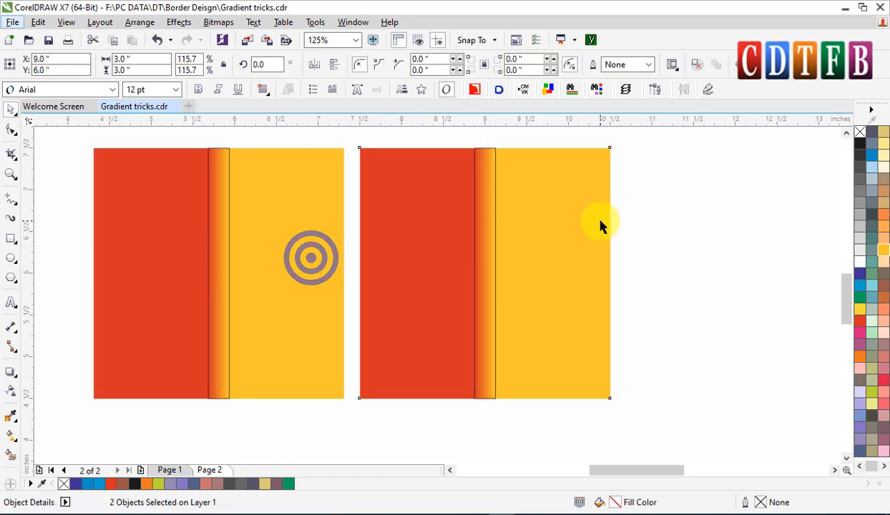
Set the copied narrow rectangle's width to 0.125 inch.
{"action": "left_click", "coordinate": [220, 213]}
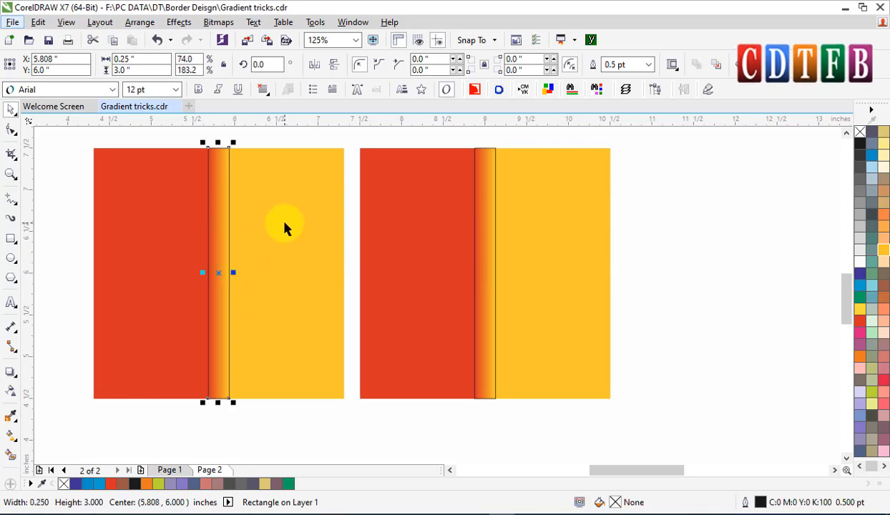
{"action": "left_click", "coordinate": [242, 235]}
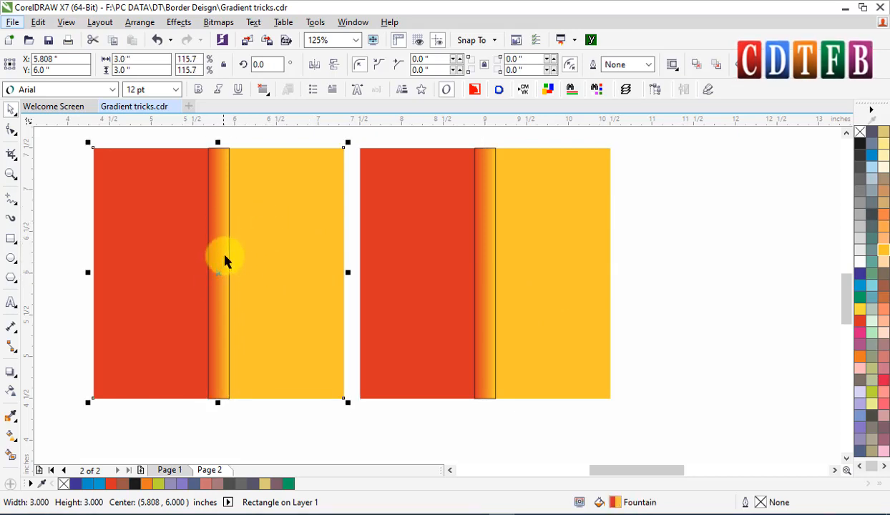
{"action": "left_click", "coordinate": [224, 261]}
{"action": "scroll", "coordinate": [230, 272], "scroll_direction": "up", "scroll_amount": 3}
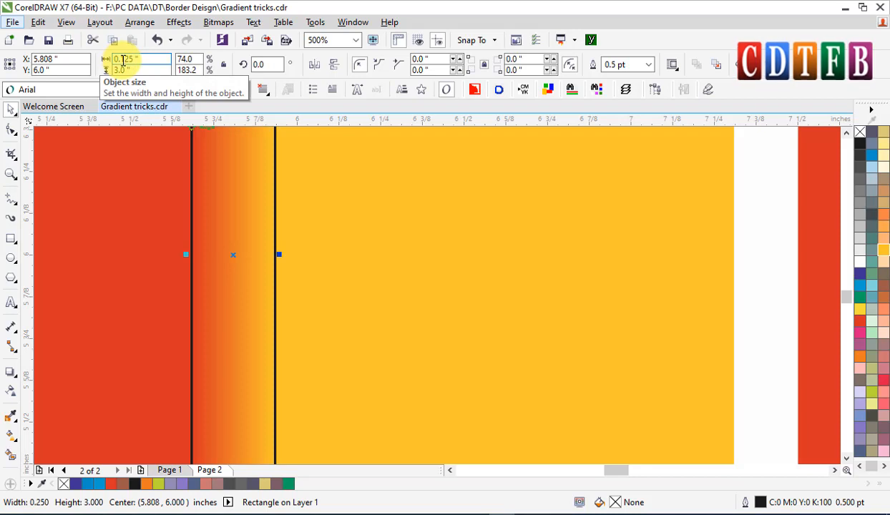
{"action": "key", "text": "Return"}
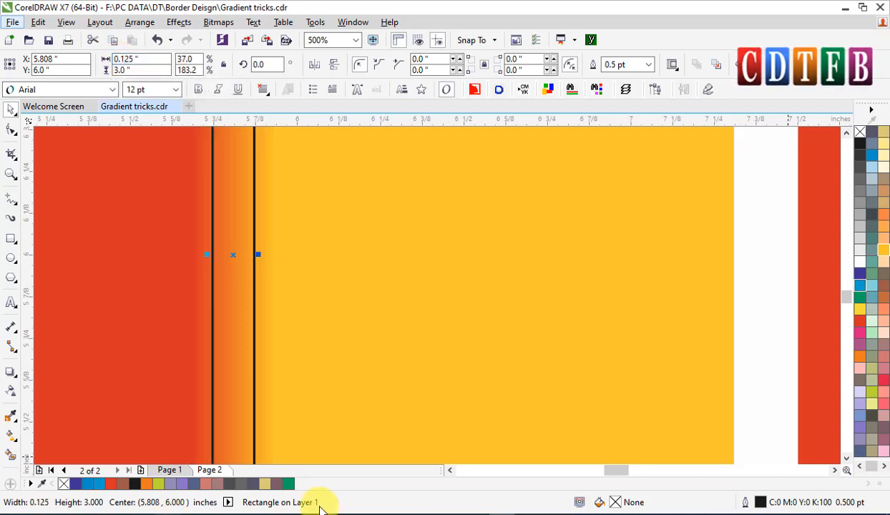
Move the copied square's gradient start and end handles to the narrower rectangle's edges.
{"action": "left_click", "coordinate": [421, 247]}
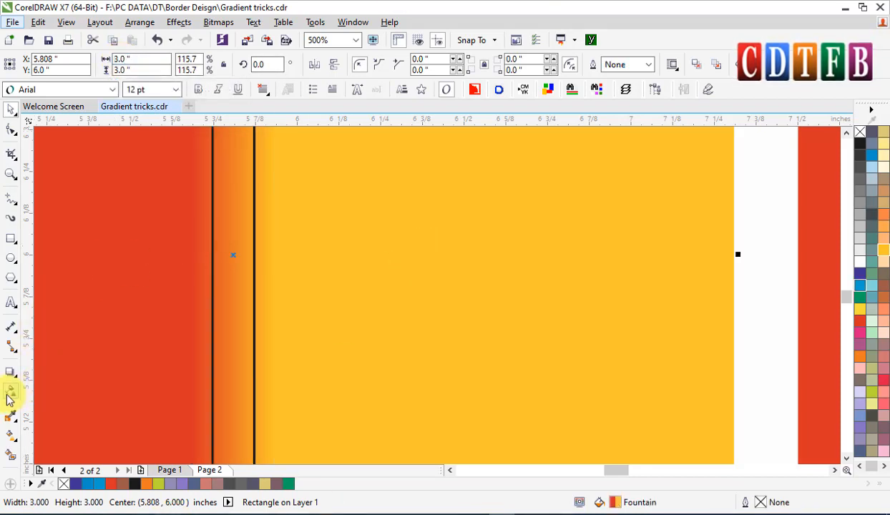
{"action": "left_click", "coordinate": [9, 437]}
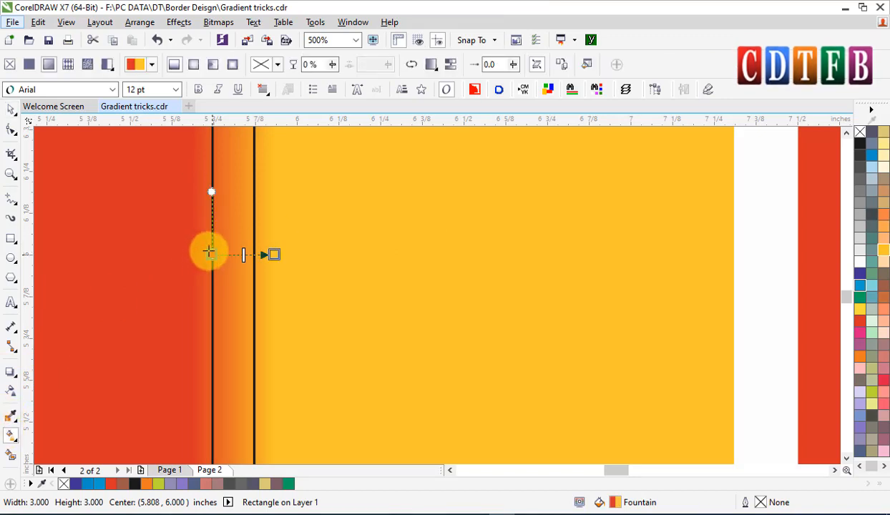
{"action": "left_click_drag", "start_coordinate": [208, 251], "coordinate": [212, 254]}
{"action": "left_click_drag", "start_coordinate": [273, 254], "coordinate": [259, 251]}
{"action": "key", "text": "space"}
{"action": "key", "text": "space"}
{"action": "scroll", "coordinate": [264, 249], "scroll_direction": "down", "scroll_amount": 1}
{"action": "key", "text": "space"}
{"action": "scroll", "coordinate": [264, 249], "scroll_direction": "down", "scroll_amount": 1}
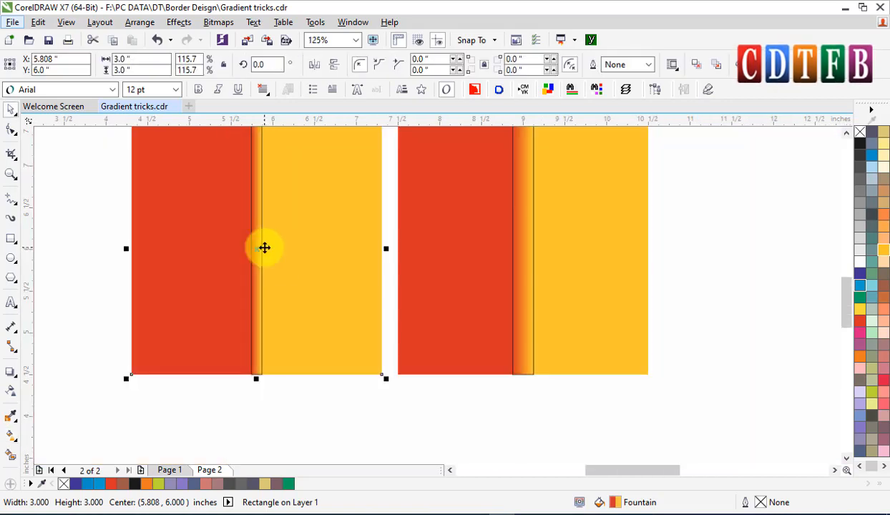
Remove the outlines from both narrow rectangles.
{"action": "left_click", "coordinate": [254, 154]}
{"action": "left_click", "coordinate": [526, 199], "text": "shift"}
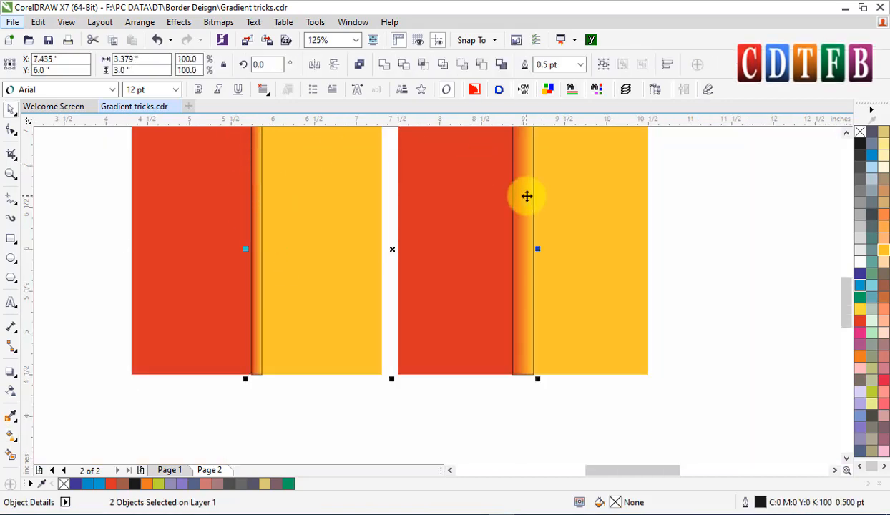
{"action": "key", "text": "Escape"}
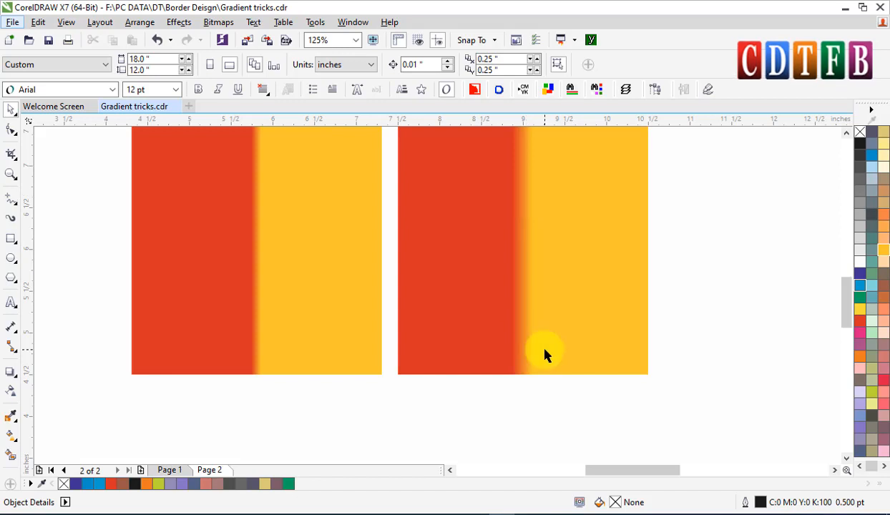
Set the right square's fountain fill to Repeat.
{"action": "scroll", "coordinate": [545, 350], "scroll_direction": "down", "scroll_amount": 1}
{"action": "key", "text": "F2"}
{"action": "left_click_drag", "start_coordinate": [314, 204], "coordinate": [635, 384]}
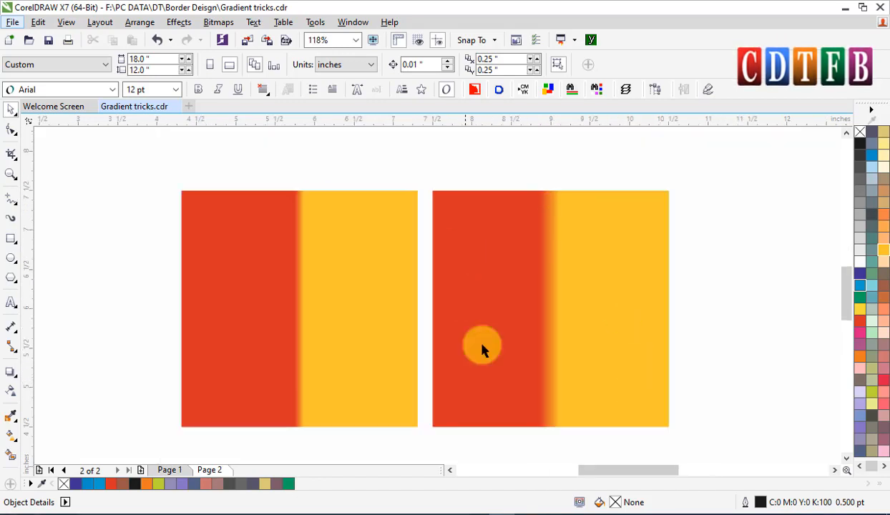
{"action": "left_click", "coordinate": [533, 310]}
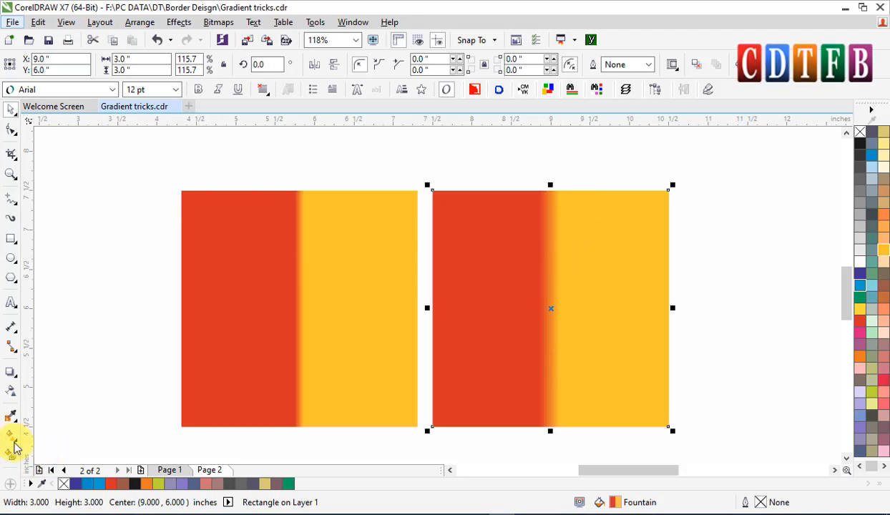
{"action": "left_click", "coordinate": [12, 438]}
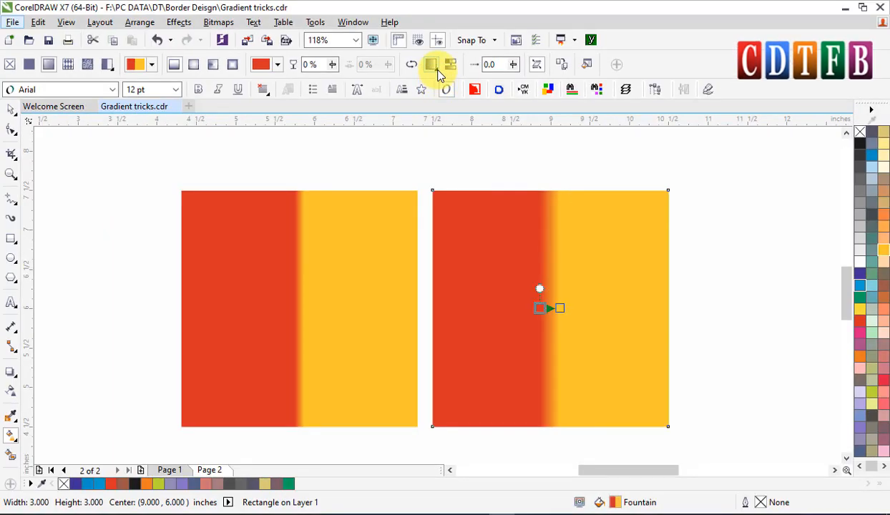
{"action": "left_click", "coordinate": [438, 70]}
{"action": "left_click", "coordinate": [505, 68]}
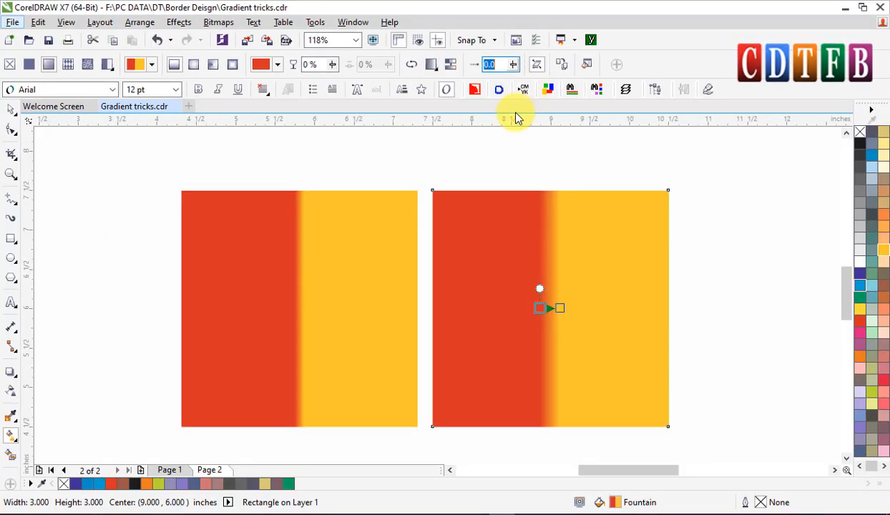
{"action": "left_click", "coordinate": [436, 68]}
{"action": "left_click", "coordinate": [436, 68]}
{"action": "left_click", "coordinate": [435, 69]}
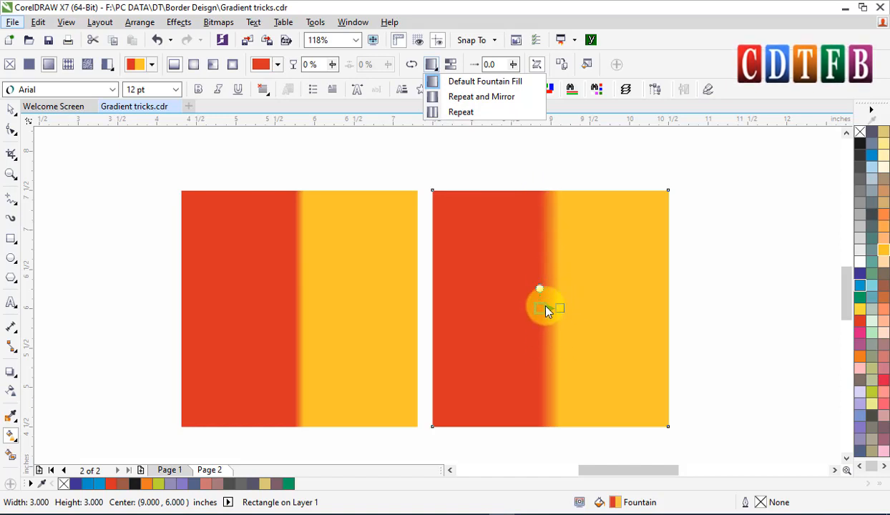
{"action": "left_click", "coordinate": [461, 113]}
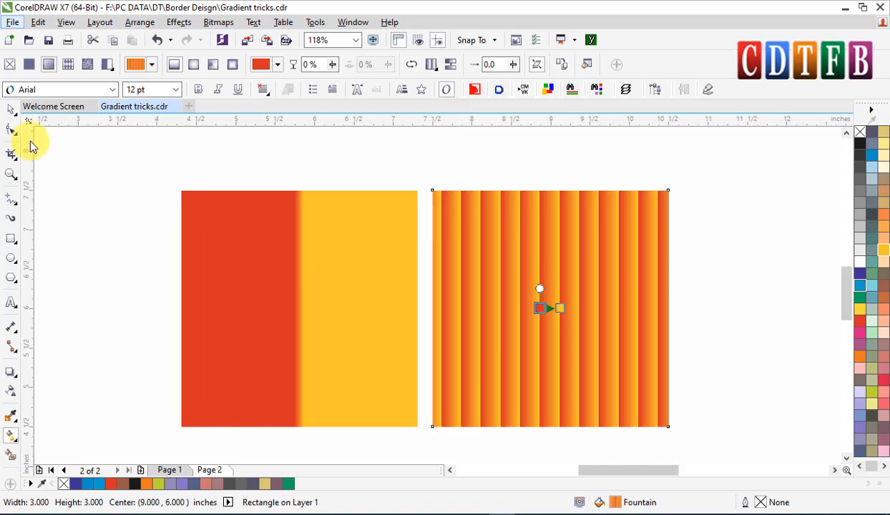
Undo the Repeat fill and the outline removal.
{"action": "left_click", "coordinate": [11, 111]}
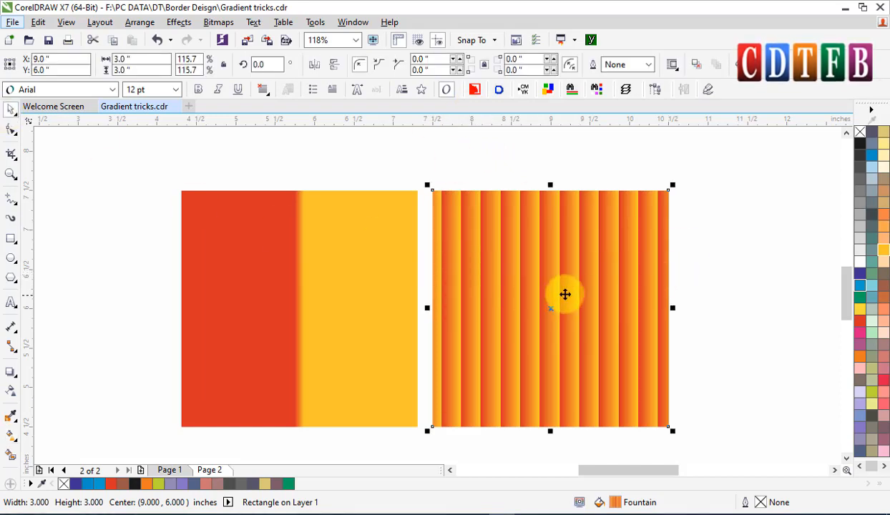
{"action": "scroll", "coordinate": [554, 286], "scroll_direction": "up", "scroll_amount": 3}
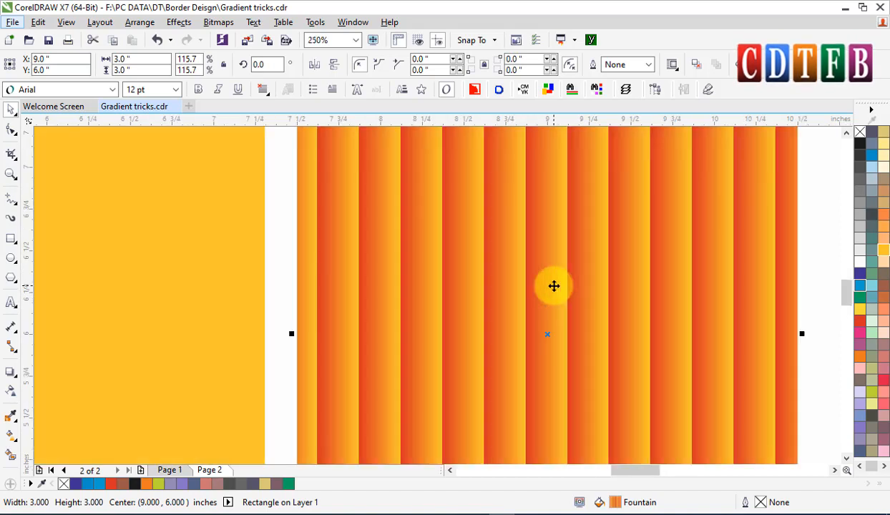
{"action": "scroll", "coordinate": [554, 286], "scroll_direction": "down", "scroll_amount": 3}
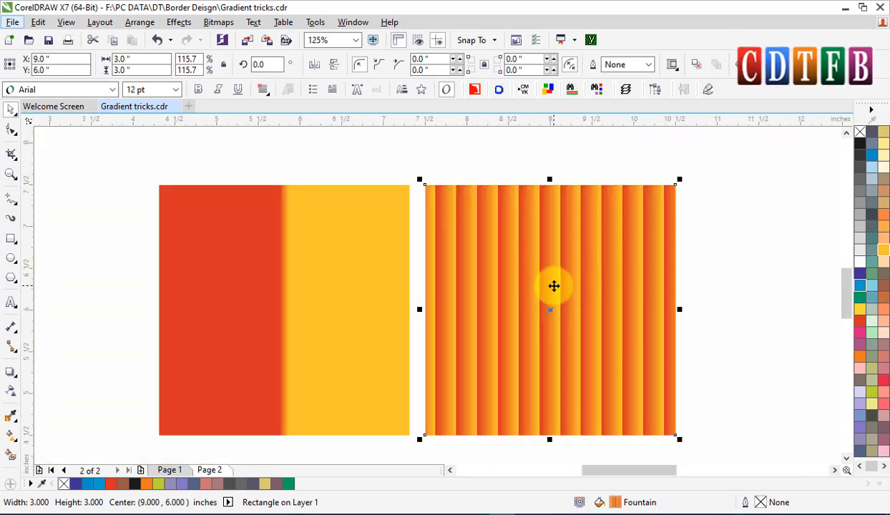
{"action": "key", "text": "ctrl+z"}
{"action": "key", "text": "ctrl+z"}
{"action": "key", "text": "Escape"}
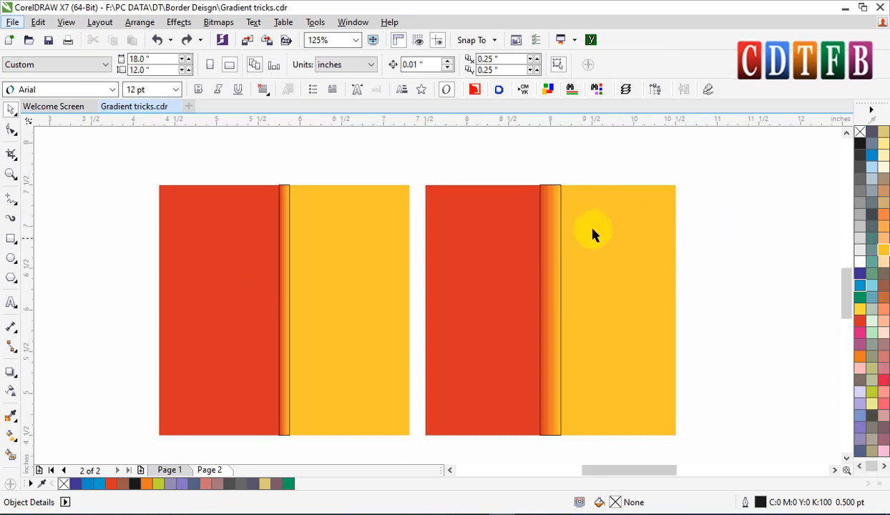
Apply the Repeat fountain fill mode to the right square's red-to-yellow gradient.
{"action": "left_click", "coordinate": [543, 196]}
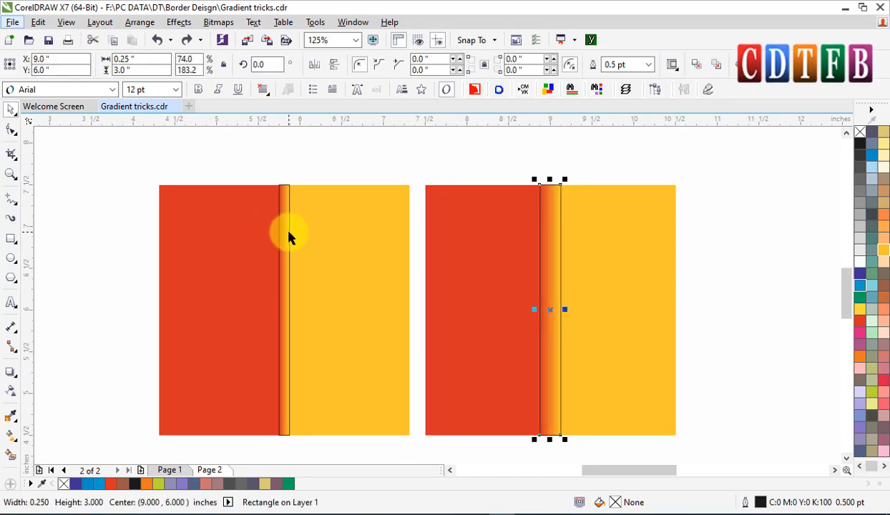
{"action": "left_click", "coordinate": [289, 236]}
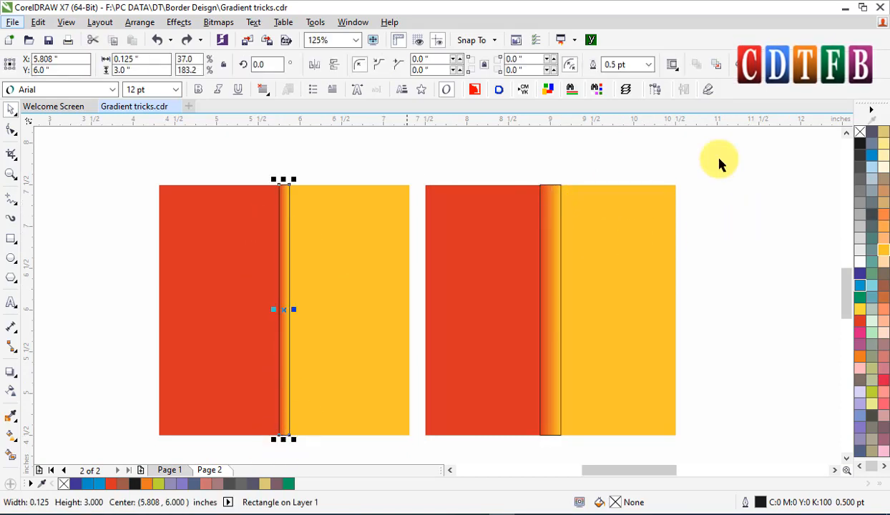
{"action": "left_click", "coordinate": [652, 248]}
{"action": "key", "text": "g"}
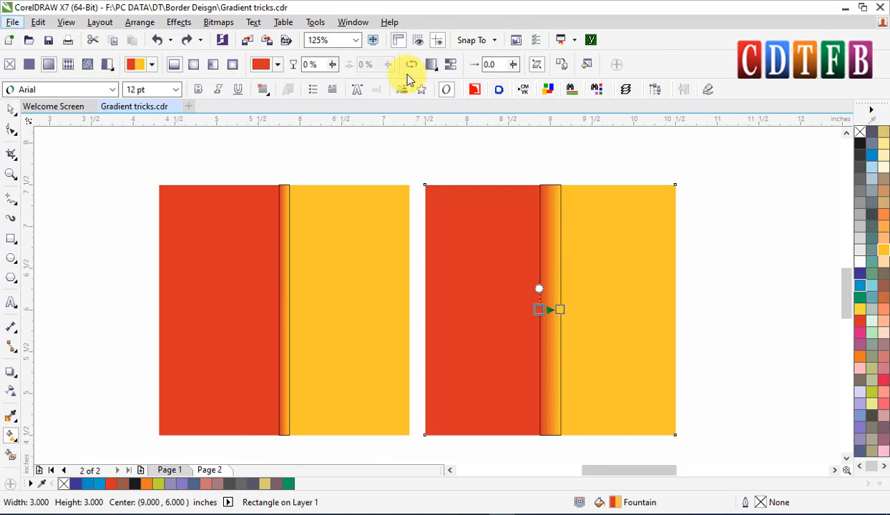
{"action": "left_click", "coordinate": [432, 66]}
{"action": "left_click", "coordinate": [443, 111]}
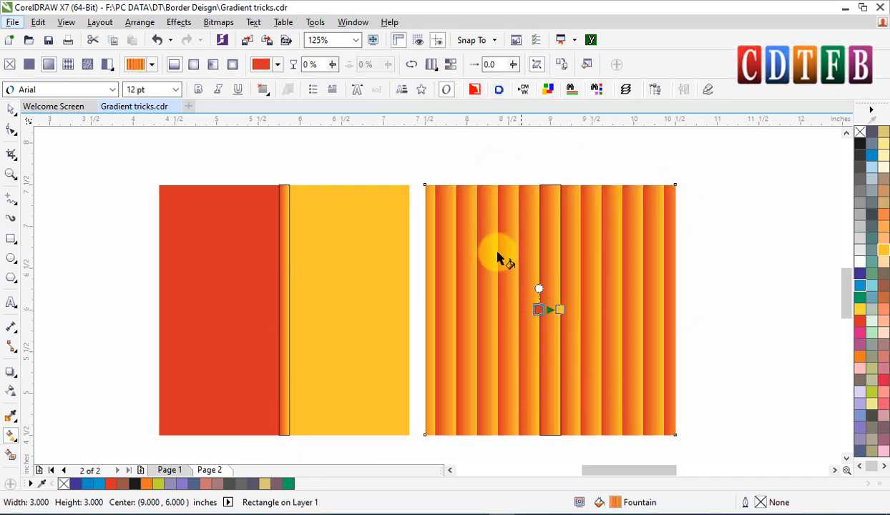
Duplicate the right square's narrow rectangle one stripe to the left and repeat the duplication four more times.
{"action": "left_click_drag", "start_coordinate": [417, 178], "coordinate": [675, 268]}
{"action": "key", "text": "space"}
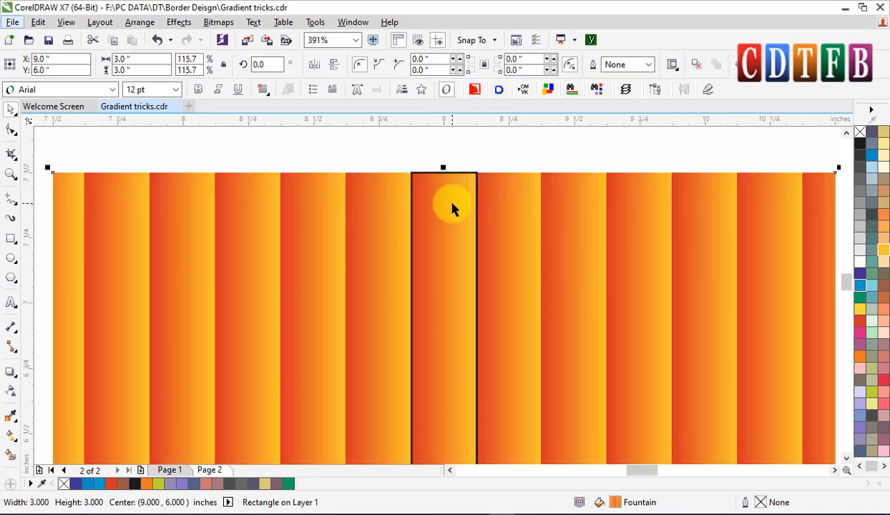
{"action": "left_click", "coordinate": [457, 235]}
{"action": "left_click_drag", "start_coordinate": [457, 235], "coordinate": [391, 238]}
{"action": "right_click", "coordinate": [392, 238]}
{"action": "key", "text": "ctrl+r"}
{"action": "key", "text": "ctrl+r"}
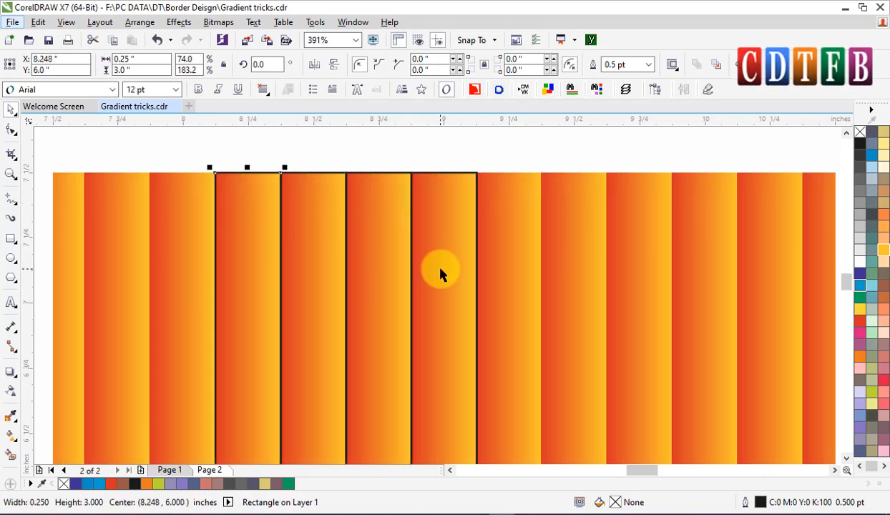
{"action": "key", "text": "ctrl+r"}
{"action": "key", "text": "ctrl+r"}
Delete all the narrow rectangles from the right square.
{"action": "scroll", "coordinate": [395, 259], "scroll_direction": "down", "scroll_amount": 2}
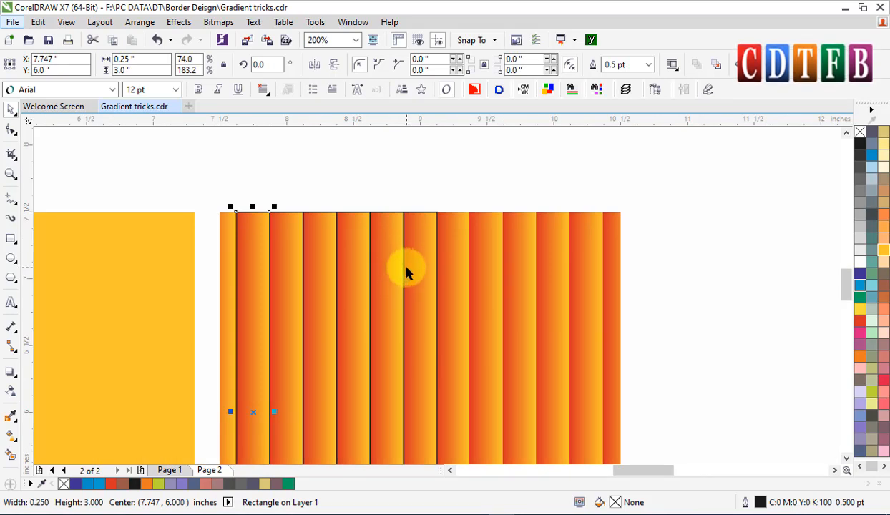
{"action": "scroll", "coordinate": [404, 269], "scroll_direction": "down", "scroll_amount": 2}
{"action": "left_click_drag", "start_coordinate": [316, 211], "coordinate": [430, 462]}
{"action": "key", "text": "Delete"}
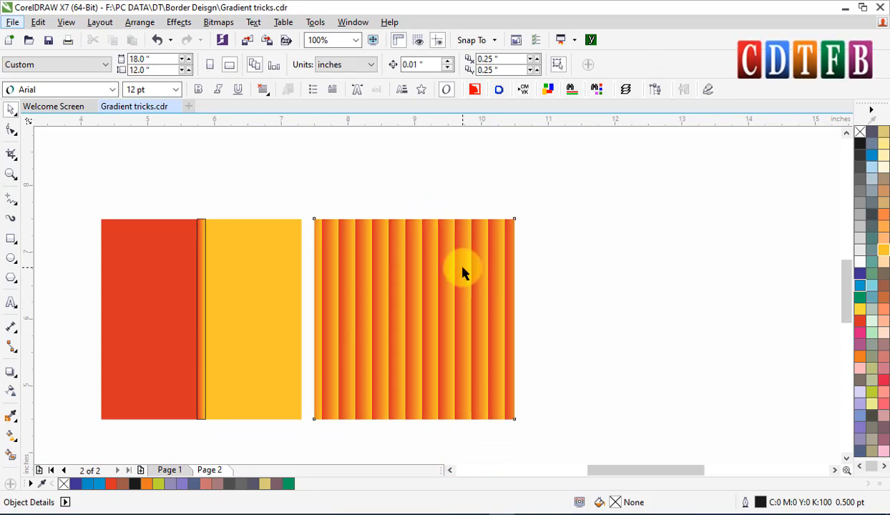
Apply the Repeat fountain fill mode to the left square's gradient.
{"action": "left_click", "coordinate": [461, 269]}
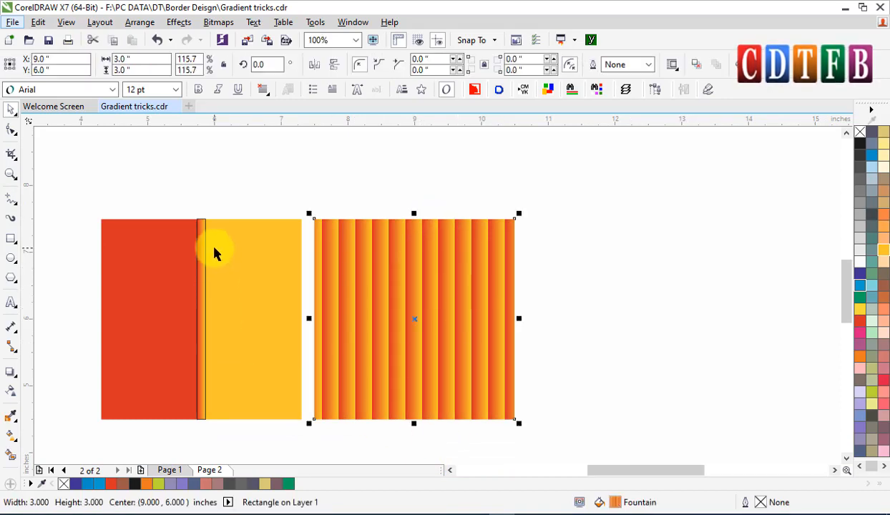
{"action": "key", "text": "g"}
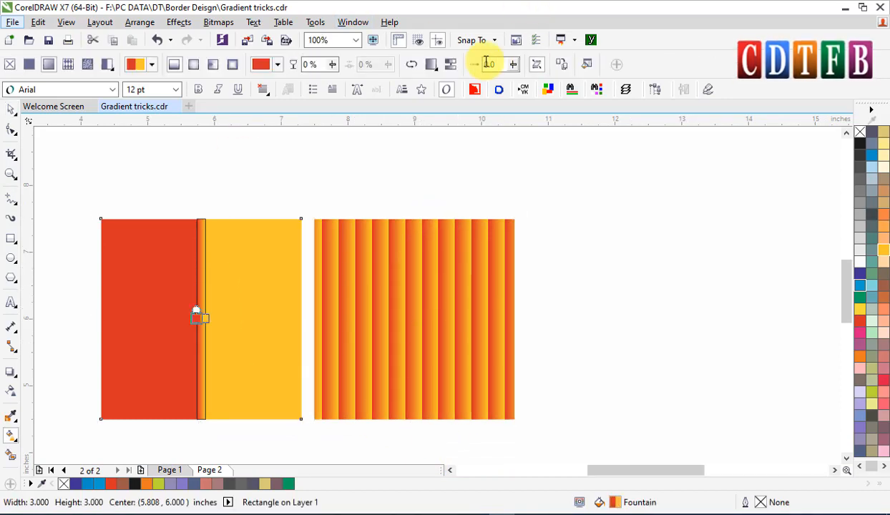
{"action": "left_click", "coordinate": [432, 66]}
{"action": "left_click", "coordinate": [458, 111]}
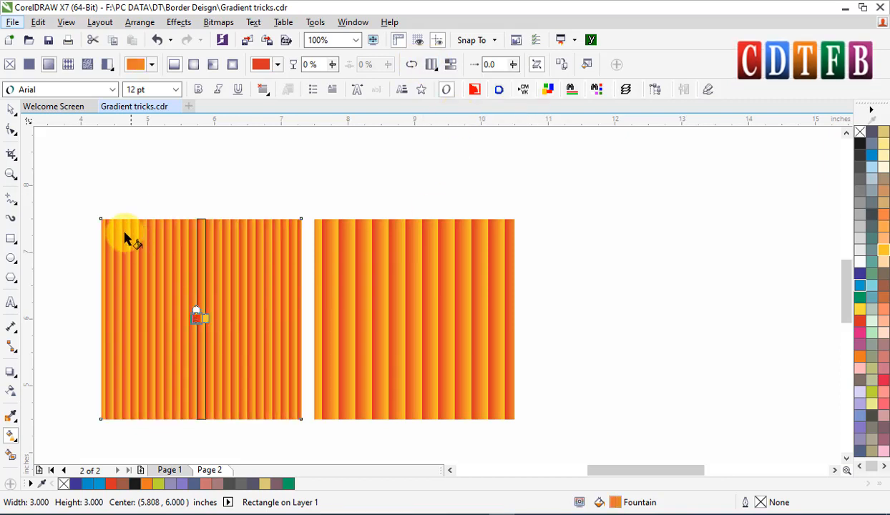
Duplicate the left square's narrow rectangle stripe by stripe in both directions across the square.
{"action": "left_click_drag", "start_coordinate": [87, 209], "coordinate": [335, 260]}
{"action": "key", "text": "space"}
{"action": "left_click", "coordinate": [349, 263]}
{"action": "key", "text": "ctrl+z"}
{"action": "key", "text": "ctrl+r"}
{"action": "key", "text": "ctrl+r"}
{"action": "key", "text": "ctrl+r"}
{"action": "key", "text": "ctrl+r"}
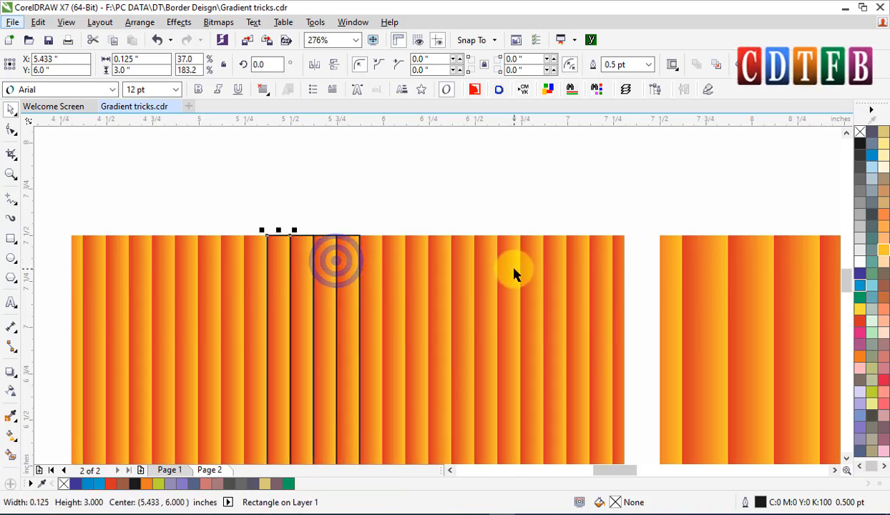
{"action": "key", "text": "ctrl+r"}
{"action": "key", "text": "ctrl+r"}
{"action": "key", "text": "ctrl+r"}
{"action": "key", "text": "ctrl+r"}
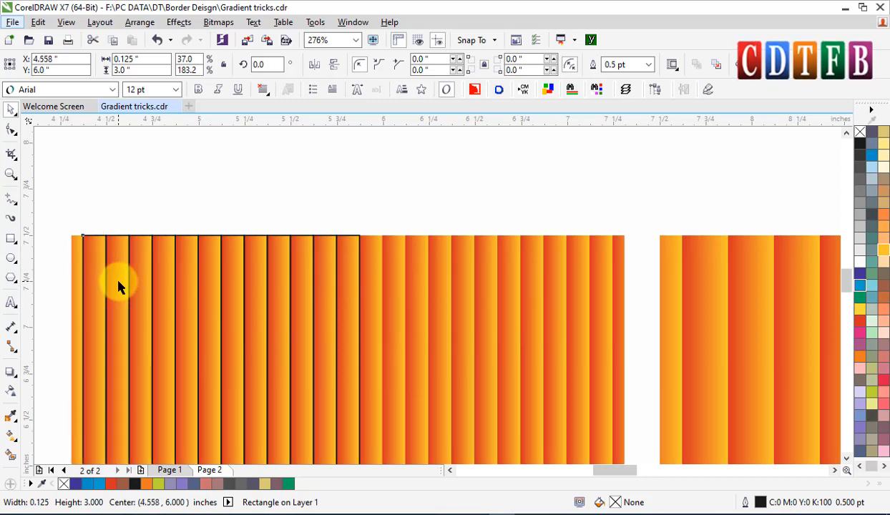
{"action": "left_click", "coordinate": [344, 276]}
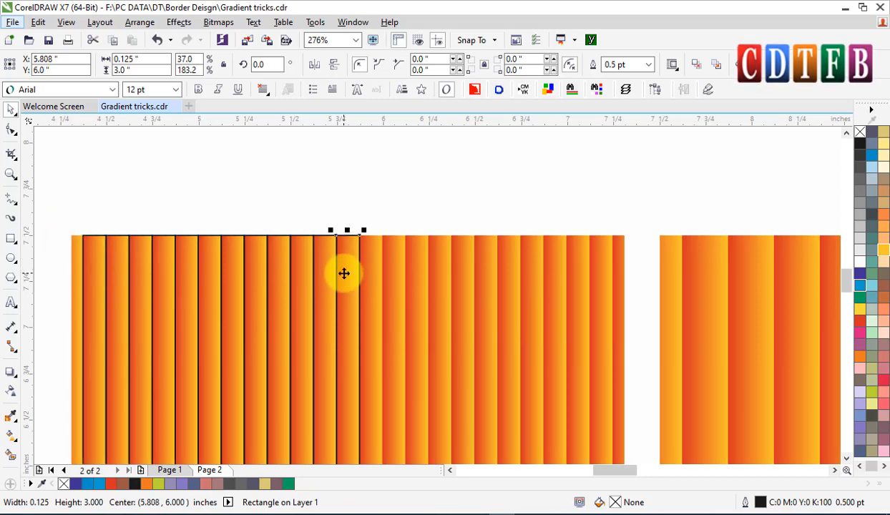
{"action": "mouse_move", "coordinate": [351, 266]}
{"action": "left_mouse_down"}
{"action": "mouse_move", "coordinate": [368, 269]}
{"action": "mouse_move", "coordinate": [357, 268]}
{"action": "left_mouse_up"}
{"action": "right_click", "coordinate": [358, 268]}
{"action": "key", "text": "ctrl+r"}
{"action": "key", "text": "ctrl+r"}
{"action": "key", "text": "ctrl+r"}
{"action": "key", "text": "ctrl+r"}
{"action": "key", "text": "ctrl+r"}
{"action": "key", "text": "ctrl+r"}
{"action": "key", "text": "ctrl+r"}
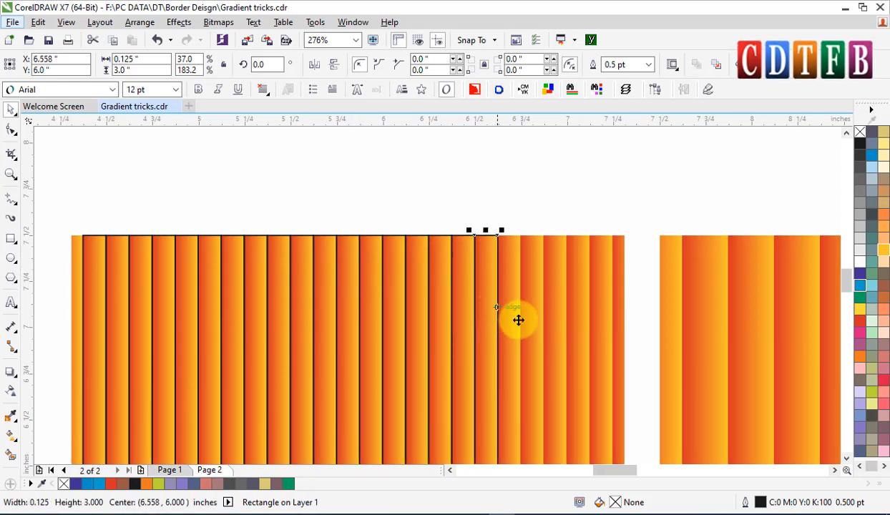
{"action": "key", "text": "ctrl+r"}
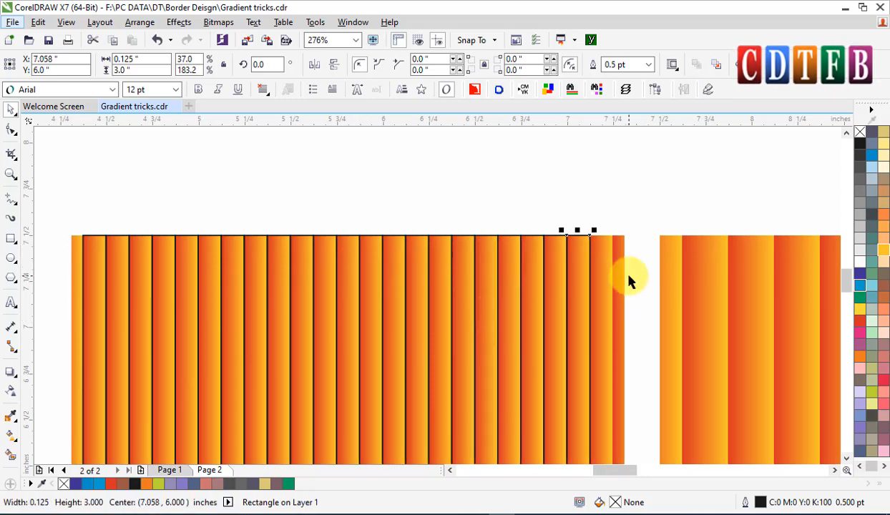
{"action": "key", "text": "ctrl+r"}
Undo the last three narrow rectangle duplicates.
{"action": "scroll", "coordinate": [557, 284], "scroll_direction": "down", "scroll_amount": 3}
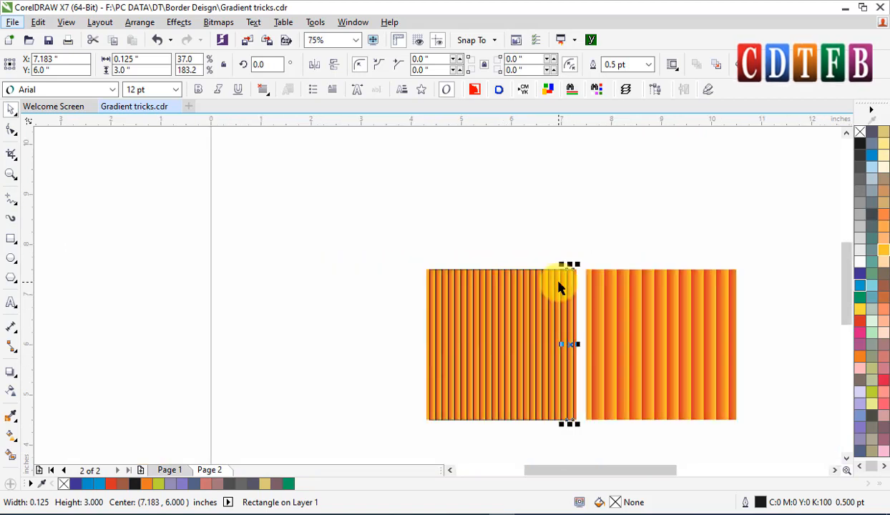
{"action": "left_click_drag", "start_coordinate": [397, 253], "coordinate": [621, 422]}
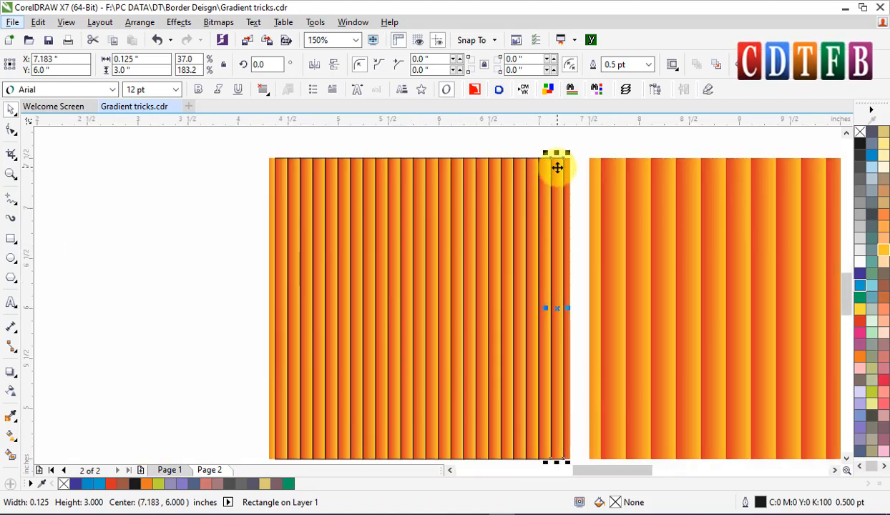
{"action": "key", "text": "ctrl+z"}
{"action": "key", "text": "ctrl+z"}
{"action": "key", "text": "ctrl+z"}
{"action": "key", "text": "ctrl+z"}
{"action": "left_click_drag", "start_coordinate": [229, 139], "coordinate": [504, 432]}
{"action": "left_click", "coordinate": [504, 432]}
{"action": "key", "text": "F4"}
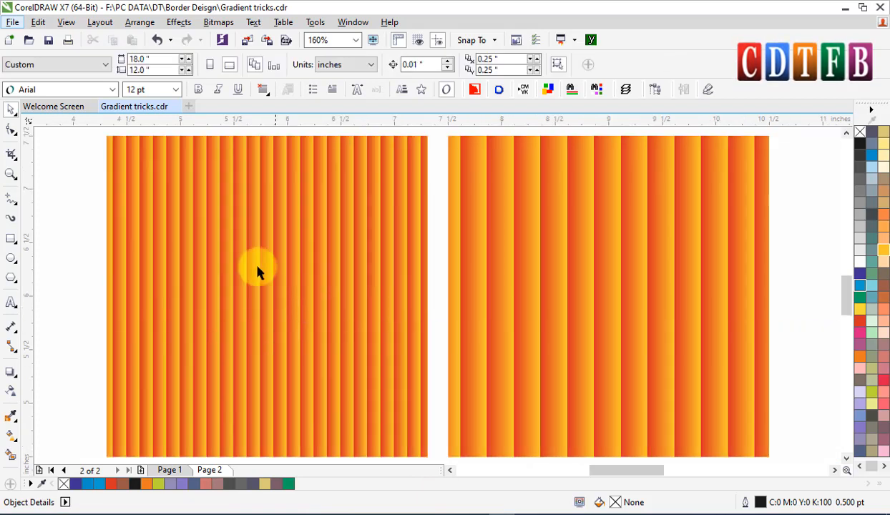
Duplicate both striped squares to a position above and to the left.
{"action": "scroll", "coordinate": [529, 282], "scroll_direction": "down", "scroll_amount": 2}
{"action": "key", "text": "F2"}
{"action": "left_click_drag", "start_coordinate": [294, 191], "coordinate": [743, 427]}
{"action": "left_click", "coordinate": [344, 315]}
{"action": "scroll", "coordinate": [546, 304], "scroll_direction": "down", "scroll_amount": 2}
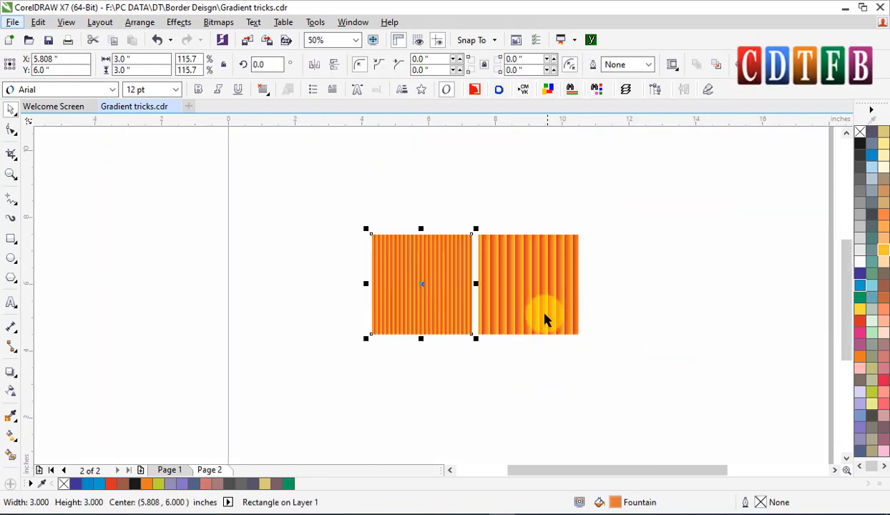
{"action": "left_click", "coordinate": [542, 308], "text": "shift"}
{"action": "mouse_move", "coordinate": [542, 313]}
{"action": "left_mouse_down"}
{"action": "mouse_move", "coordinate": [485, 304]}
{"action": "mouse_move", "coordinate": [392, 214]}
{"action": "left_mouse_up"}
{"action": "right_click", "coordinate": [392, 214]}
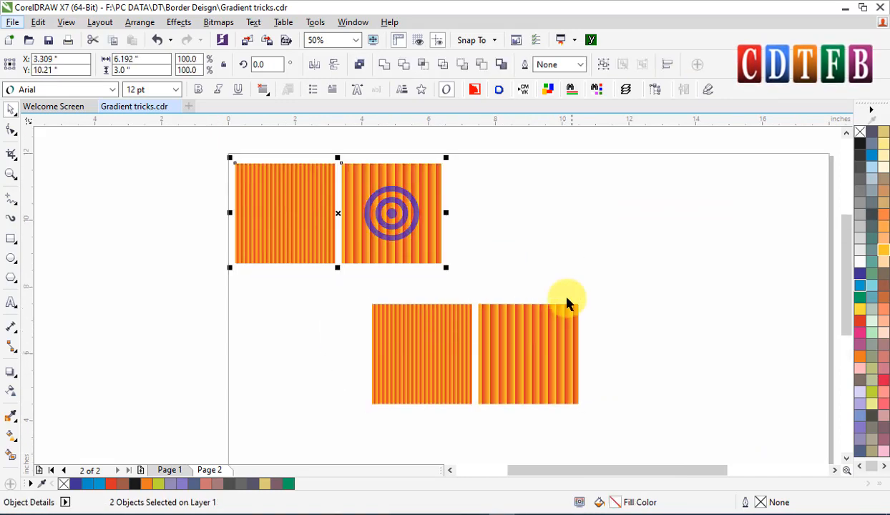
Open the fountain fill repeat options for the right striped square and close them without changes.
{"action": "key", "text": "F2"}
{"action": "left_click_drag", "start_coordinate": [347, 281], "coordinate": [624, 435]}
{"action": "left_click", "coordinate": [681, 304]}
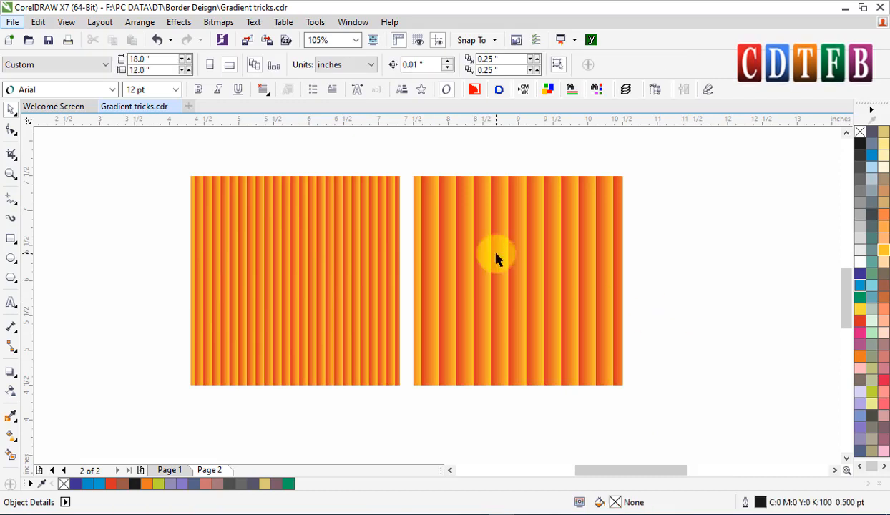
{"action": "left_click", "coordinate": [495, 254]}
{"action": "left_click", "coordinate": [10, 436]}
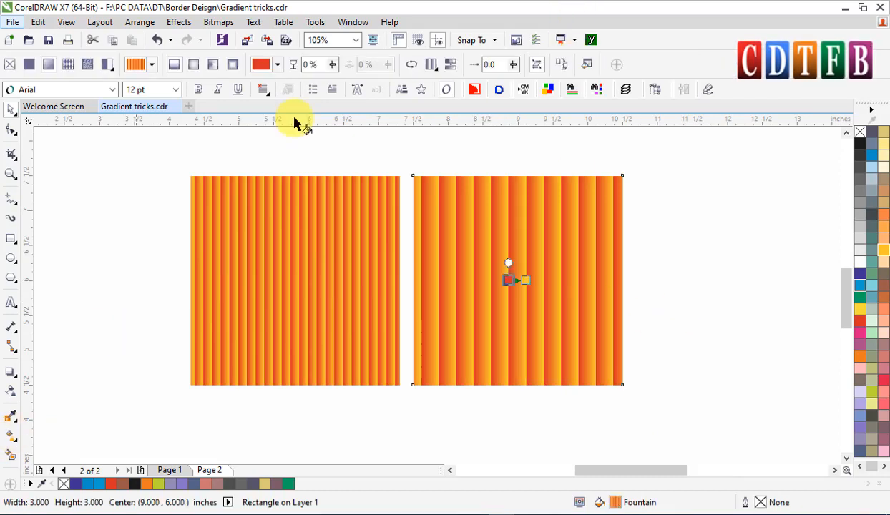
{"action": "left_click", "coordinate": [437, 71]}
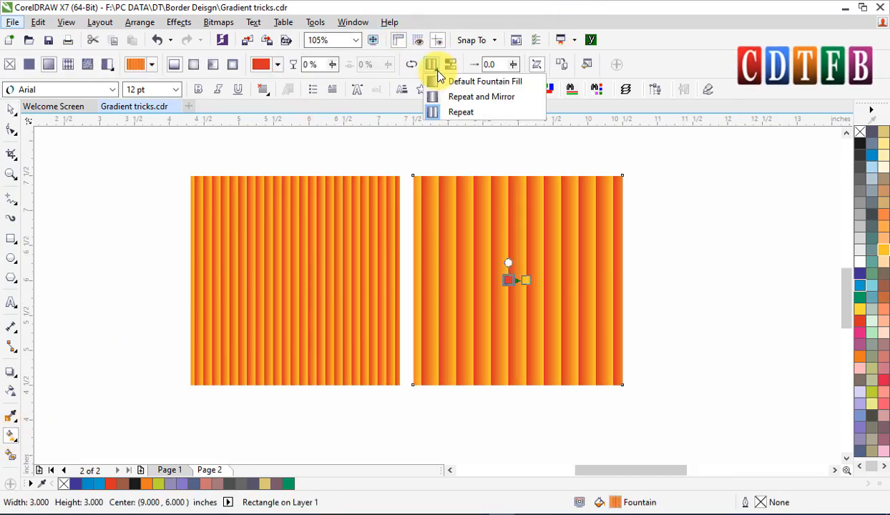
{"action": "left_click", "coordinate": [11, 108]}
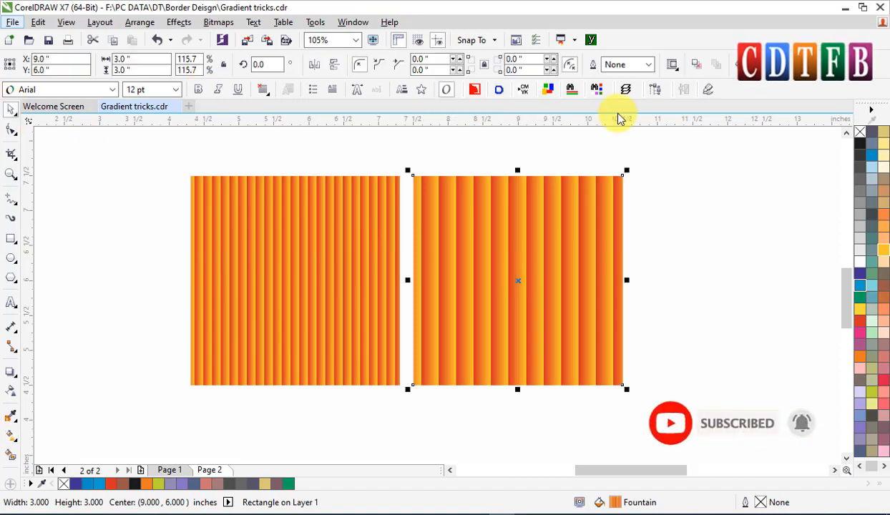
Draw a tall narrow rectangle about 0.41 by 1.42 inches to the right of the squares.
{"action": "left_click", "coordinate": [12, 244]}
{"action": "left_click_drag", "start_coordinate": [685, 172], "coordinate": [714, 271]}
{"action": "key", "text": "space"}
{"action": "key", "text": "F2"}
{"action": "left_click_drag", "start_coordinate": [677, 170], "coordinate": [765, 355]}
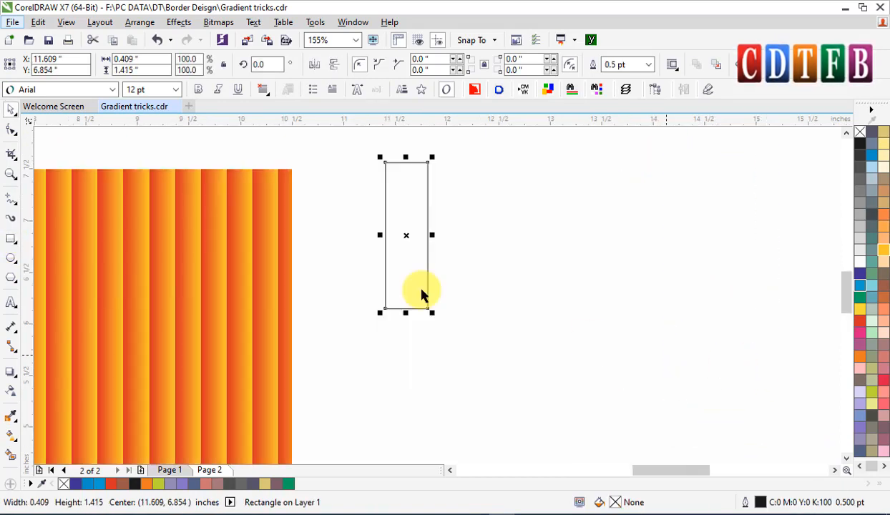
Make a half-width copy of the rectangle covering its left half.
{"action": "left_click_drag", "start_coordinate": [431, 235], "coordinate": [407, 232]}
{"action": "right_click", "coordinate": [407, 232]}
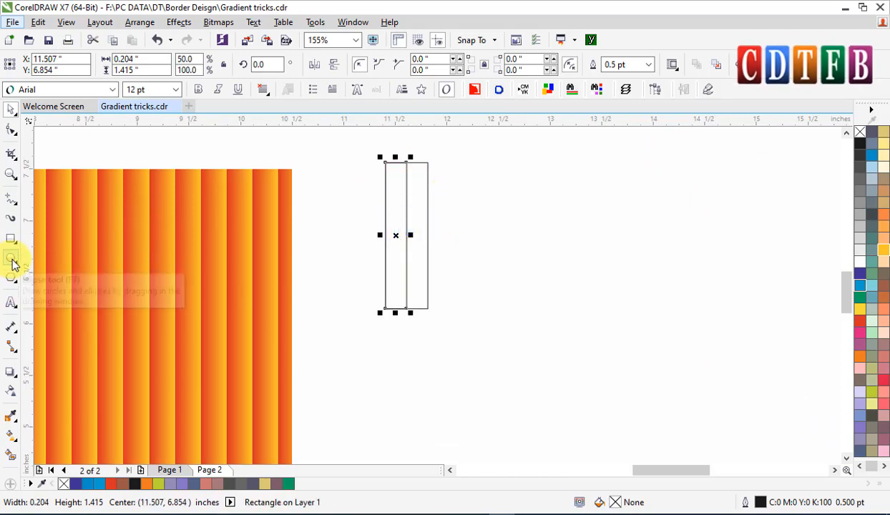
Fill the half-width rectangle with a red-to-yellow gradient across its width and remove its outline.
{"action": "key", "text": "g"}
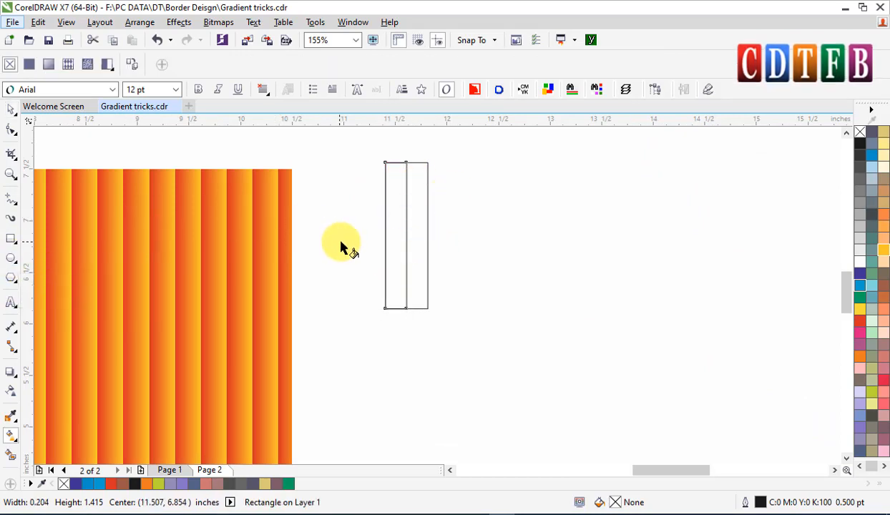
{"action": "left_click", "coordinate": [859, 323]}
{"action": "scroll", "coordinate": [396, 221], "scroll_direction": "up", "scroll_amount": 3}
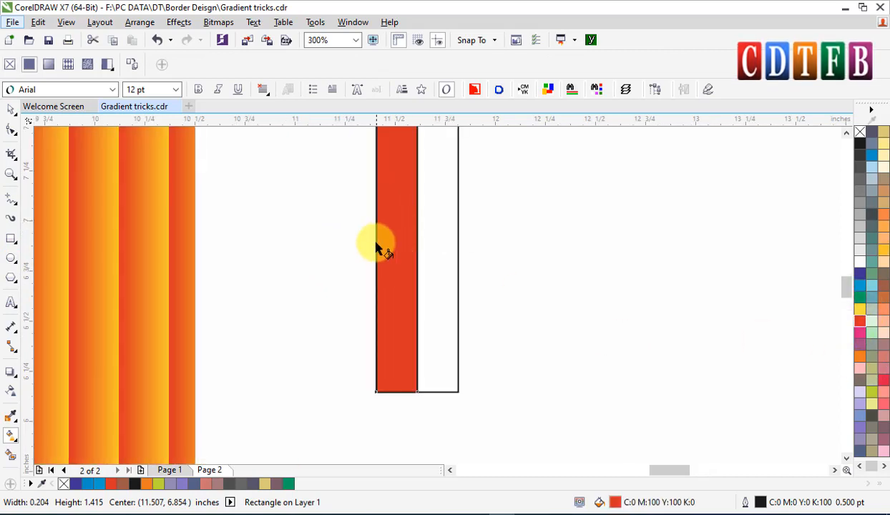
{"action": "left_click_drag", "start_coordinate": [375, 240], "coordinate": [416, 240]}
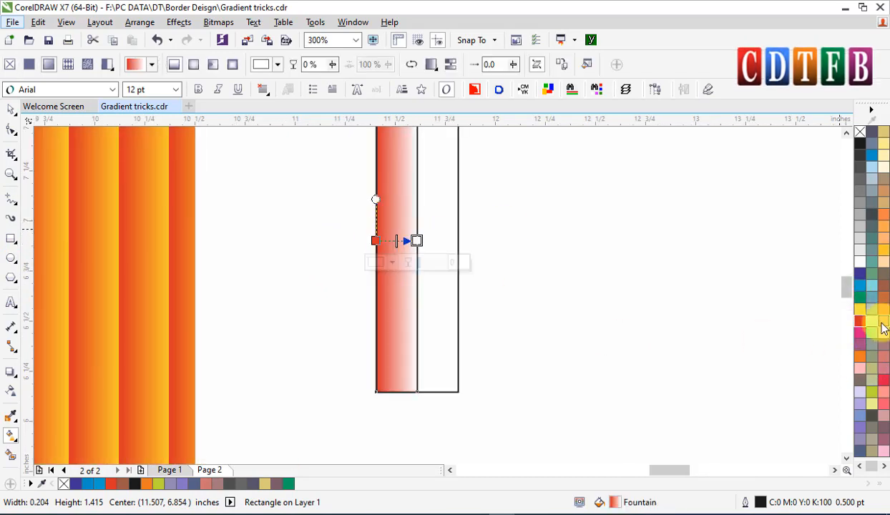
{"action": "left_click_drag", "start_coordinate": [884, 257], "coordinate": [415, 240]}
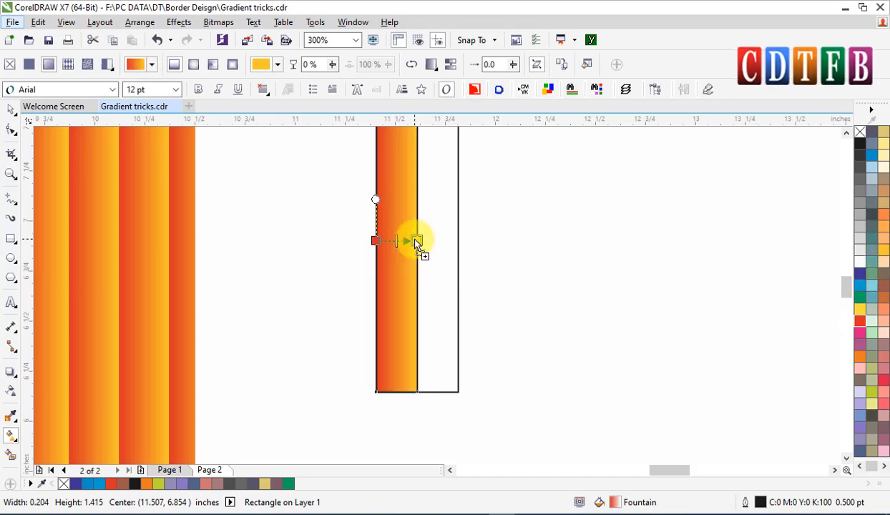
{"action": "right_click", "coordinate": [860, 133]}
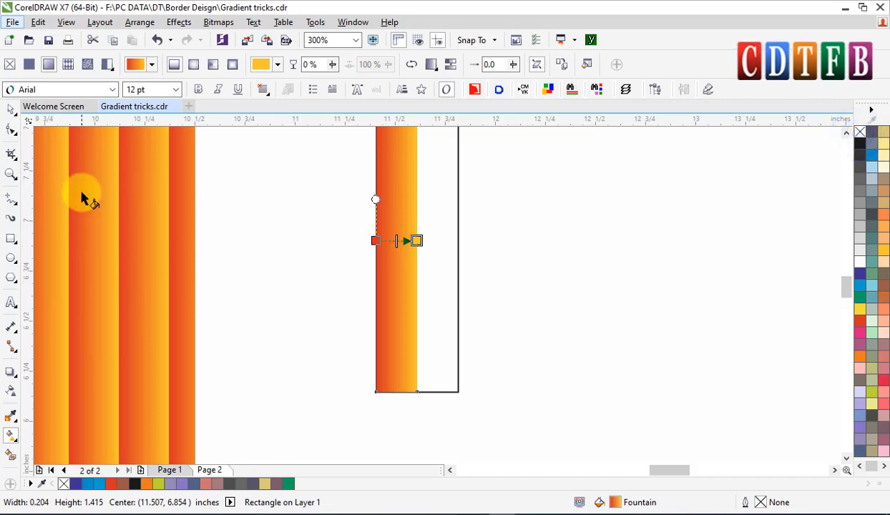
Mirror a copy of the gradient half horizontally onto the rectangle's right half.
{"action": "left_click", "coordinate": [397, 192]}
{"action": "left_click", "coordinate": [6, 111]}
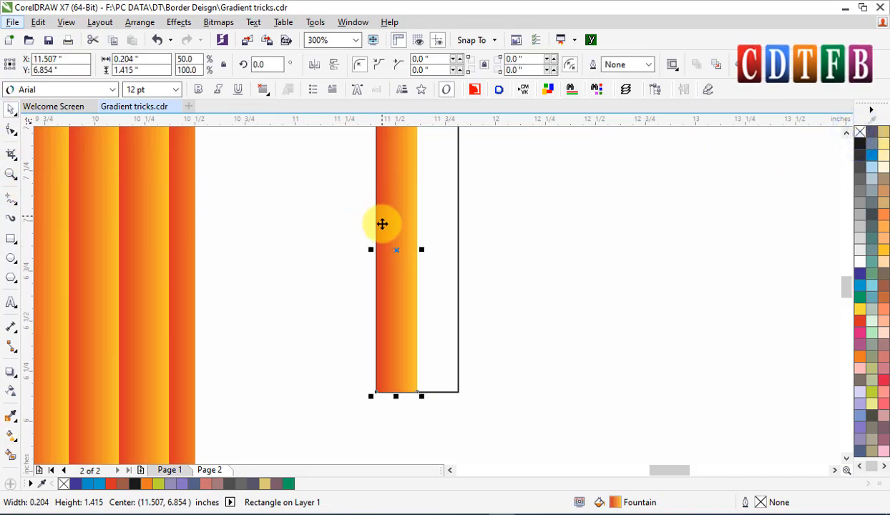
{"action": "left_click_drag", "start_coordinate": [371, 248], "coordinate": [447, 243]}
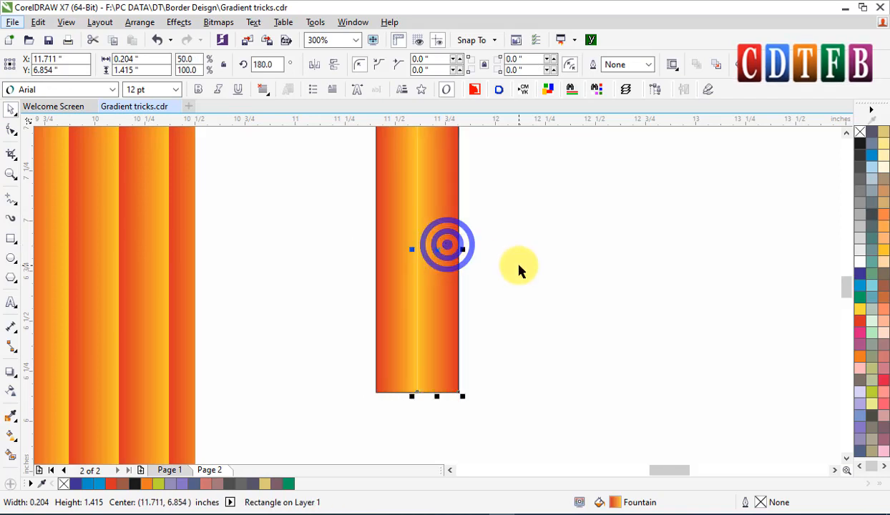
Duplicate the two-half gradient strip repeatedly to the right to form a continuous row of mirrored stripes.
{"action": "scroll", "coordinate": [516, 266], "scroll_direction": "down", "scroll_amount": 2}
{"action": "left_click", "coordinate": [459, 225], "text": "shift"}
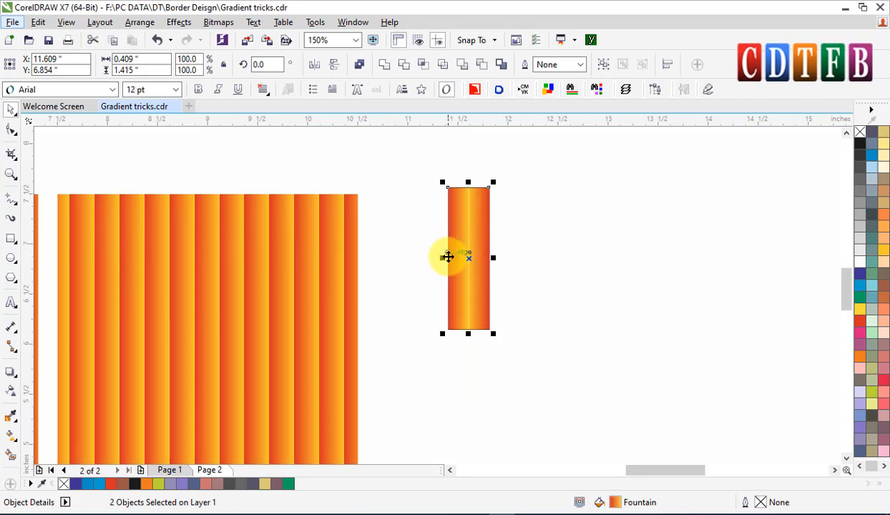
{"action": "left_click_drag", "start_coordinate": [442, 257], "coordinate": [496, 257]}
{"action": "right_click", "coordinate": [496, 257]}
{"action": "key", "text": "ctrl+r"}
{"action": "key", "text": "ctrl+r"}
{"action": "key", "text": "ctrl+r"}
{"action": "key", "text": "ctrl+r"}
{"action": "key", "text": "ctrl+r"}
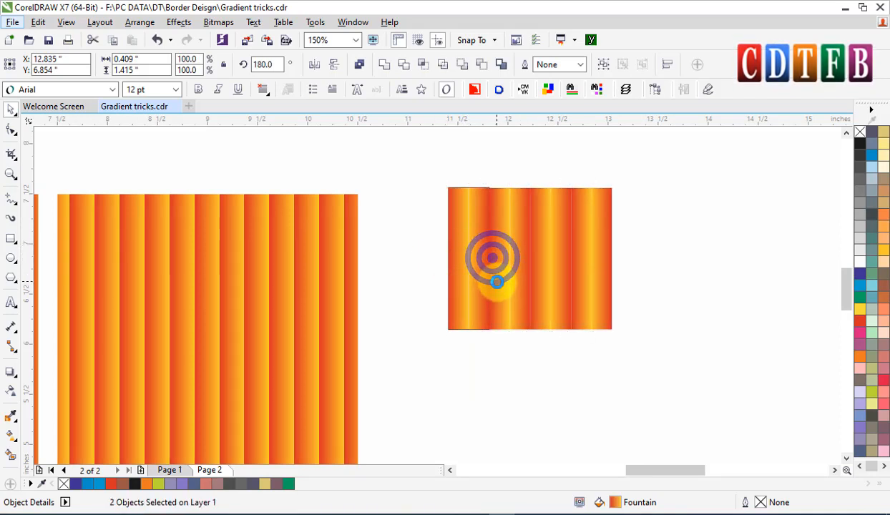
{"action": "key", "text": "ctrl+r"}
{"action": "scroll", "coordinate": [710, 236], "scroll_direction": "up", "scroll_amount": 4}
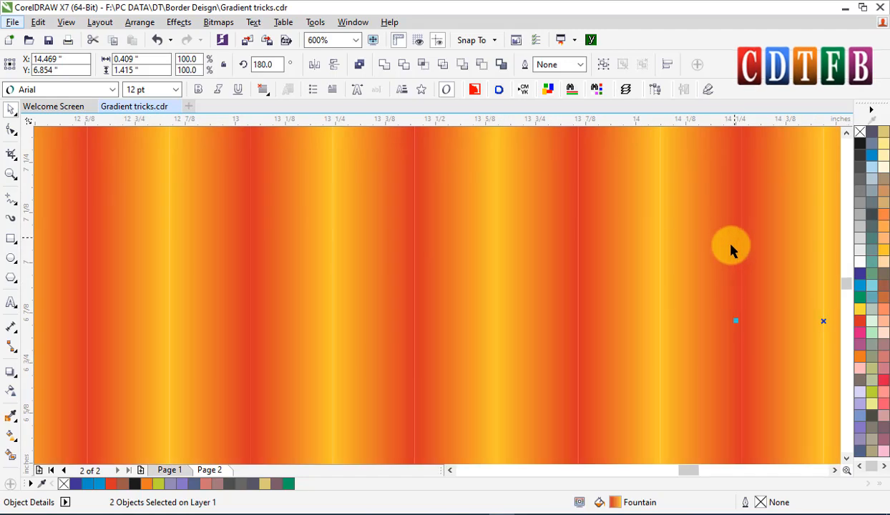
{"action": "scroll", "coordinate": [663, 250], "scroll_direction": "up", "scroll_amount": 2}
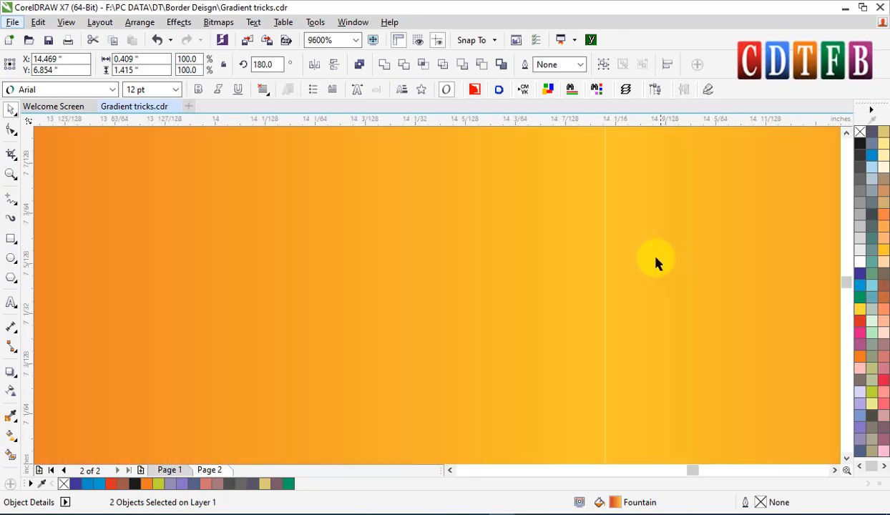
{"action": "scroll", "coordinate": [658, 261], "scroll_direction": "down", "scroll_amount": 6}
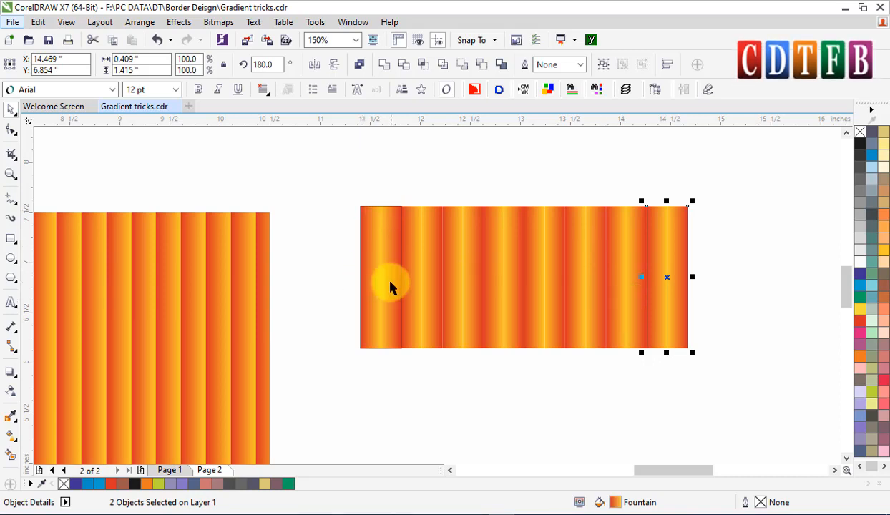
Set the second square's fountain fill to Repeat and Mirror.
{"action": "scroll", "coordinate": [386, 295], "scroll_direction": "down", "scroll_amount": 3}
{"action": "left_click", "coordinate": [261, 292]}
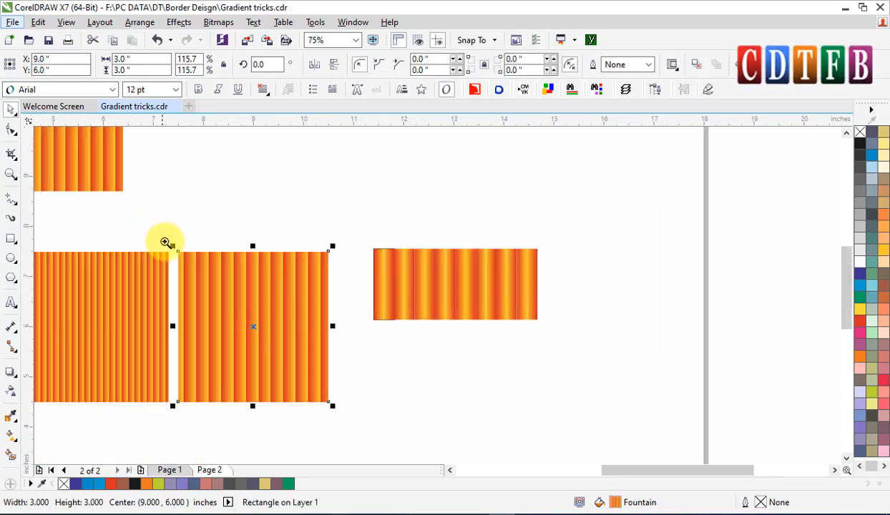
{"action": "scroll", "coordinate": [433, 441], "scroll_direction": "up", "scroll_amount": 2}
{"action": "key", "text": "g"}
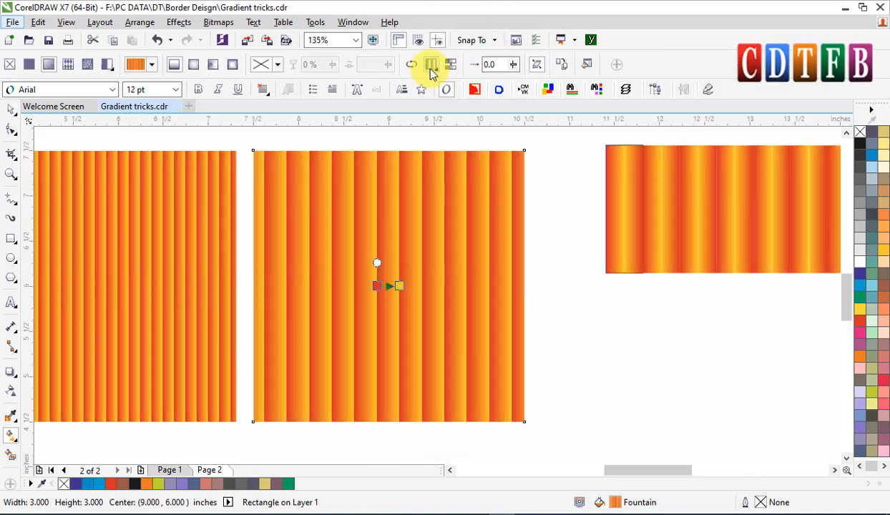
{"action": "left_click", "coordinate": [432, 68]}
{"action": "left_click", "coordinate": [436, 95]}
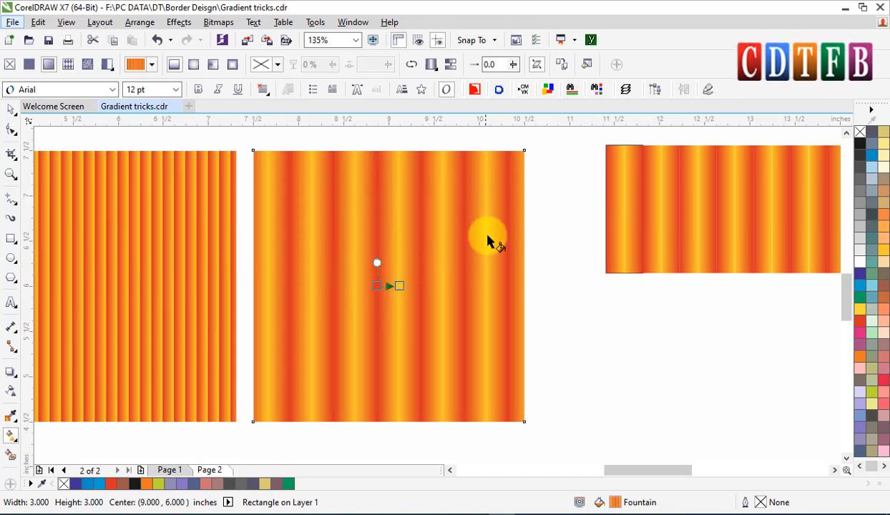
{"action": "scroll", "coordinate": [488, 236], "scroll_direction": "down", "scroll_amount": 2}
{"action": "left_click_drag", "start_coordinate": [531, 164], "coordinate": [665, 269]}
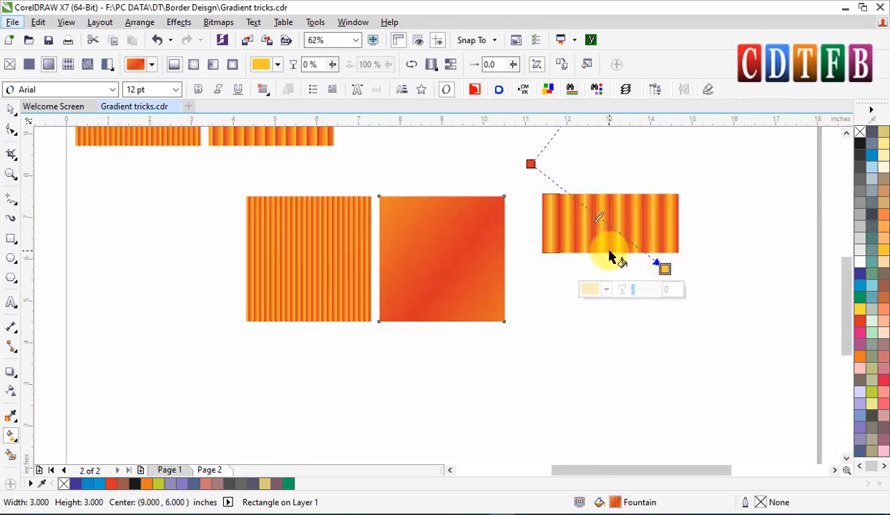
{"action": "key", "text": "ctrl+z"}
Delete the row of duplicated gradient strips.
{"action": "key", "text": "space"}
{"action": "left_click_drag", "start_coordinate": [523, 169], "coordinate": [757, 327]}
{"action": "key", "text": "Delete"}
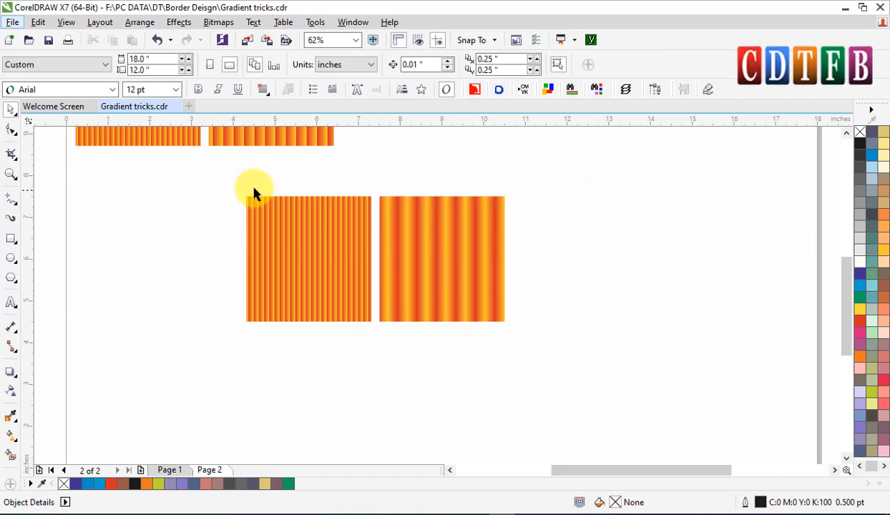
Set the first square's fountain fill to Repeat and Mirror as well.
{"action": "key", "text": "z"}
{"action": "left_click_drag", "start_coordinate": [218, 193], "coordinate": [576, 342]}
{"action": "key", "text": "space"}
{"action": "left_click", "coordinate": [298, 232]}
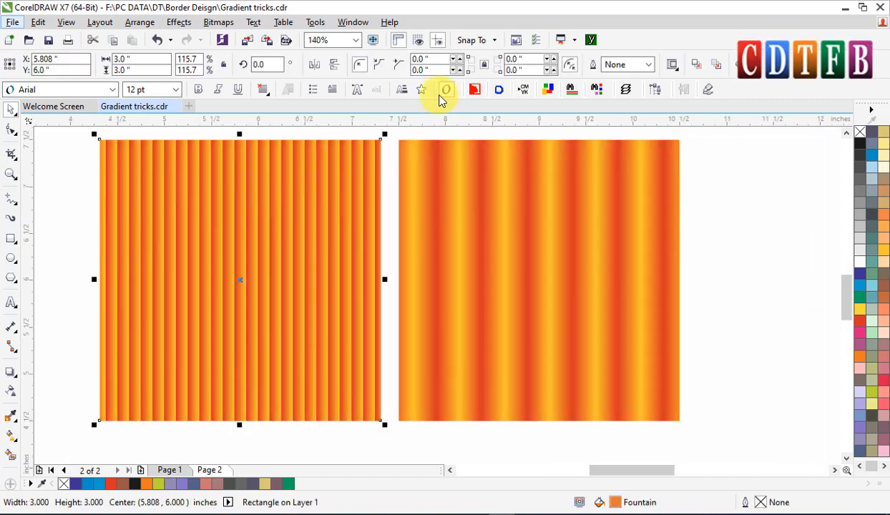
{"action": "key", "text": "g"}
{"action": "left_click", "coordinate": [434, 65]}
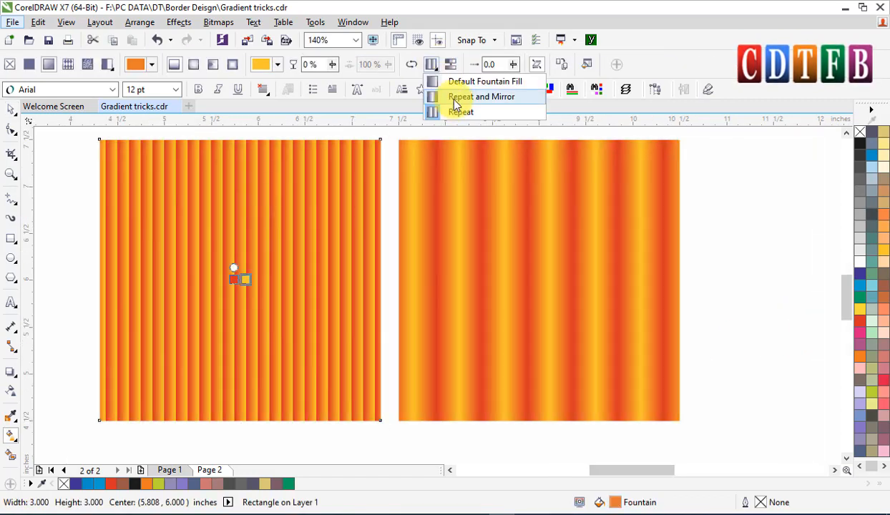
{"action": "left_click", "coordinate": [455, 102]}
{"action": "key", "text": "space"}
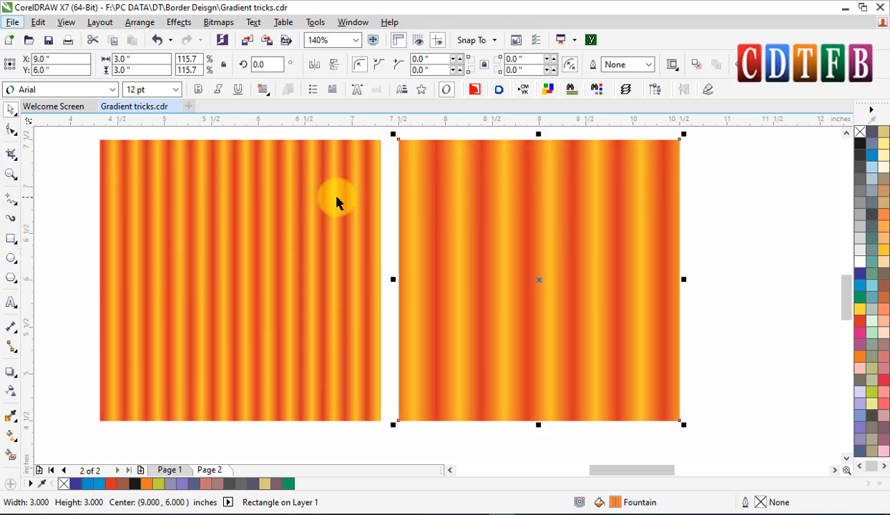
Move both squares up into the top row beside the other stripe tiles.
{"action": "scroll", "coordinate": [204, 215], "scroll_direction": "down", "scroll_amount": 2}
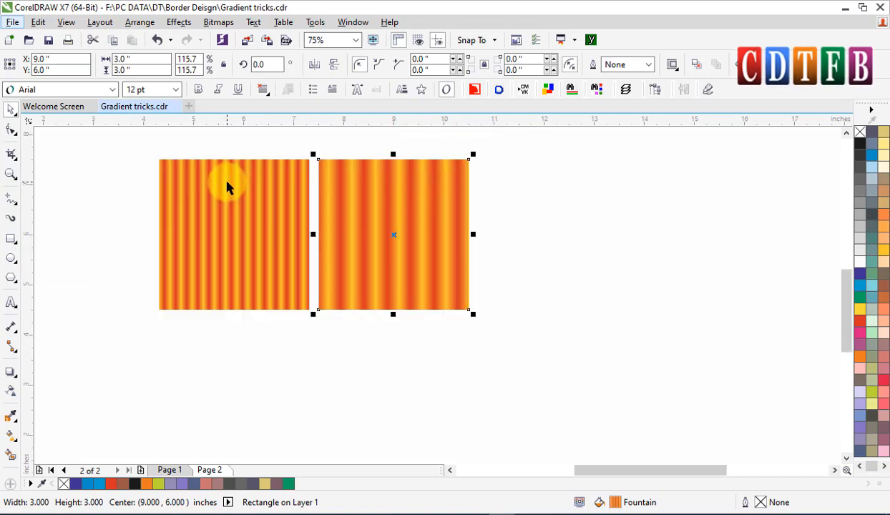
{"action": "scroll", "coordinate": [318, 201], "scroll_direction": "up", "scroll_amount": 2}
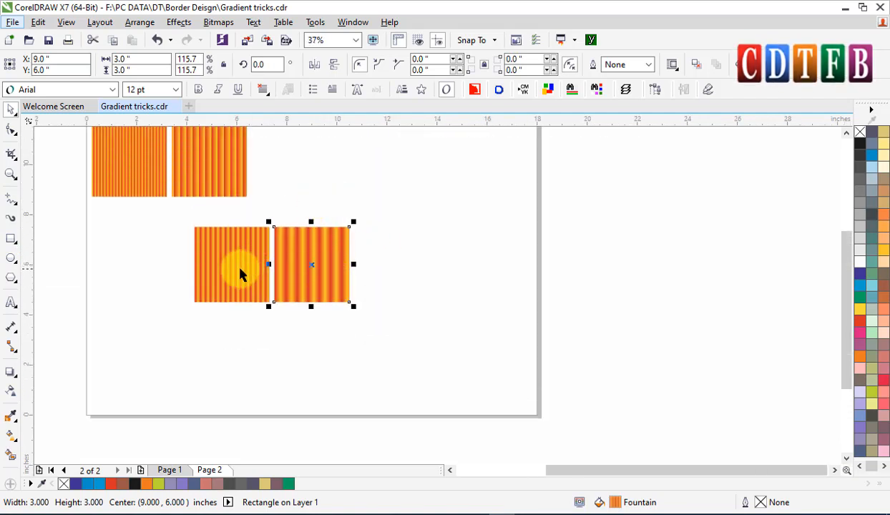
{"action": "left_click", "coordinate": [240, 272], "text": "shift"}
{"action": "left_click_drag", "start_coordinate": [239, 269], "coordinate": [298, 169]}
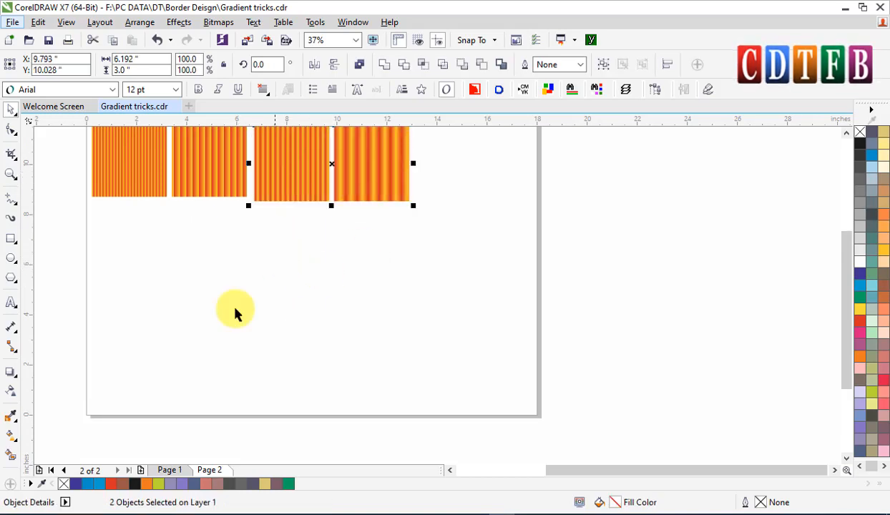
Draw a circle below the tiles and set its size to 3 by 3 inches.
{"action": "left_click", "coordinate": [10, 259]}
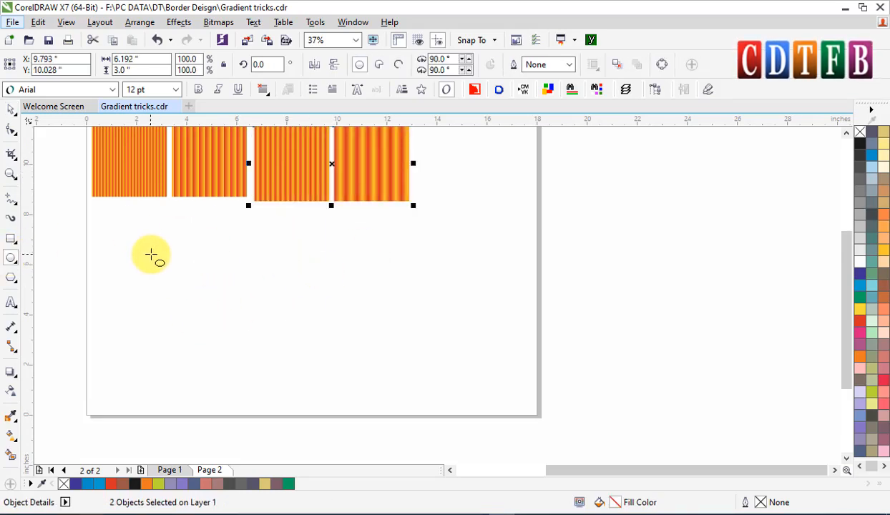
{"action": "mouse_move", "coordinate": [146, 249]}
{"action": "left_mouse_down"}
{"action": "mouse_move", "coordinate": [219, 338]}
{"action": "mouse_move", "coordinate": [250, 352]}
{"action": "left_mouse_up"}
{"action": "key", "text": "space"}
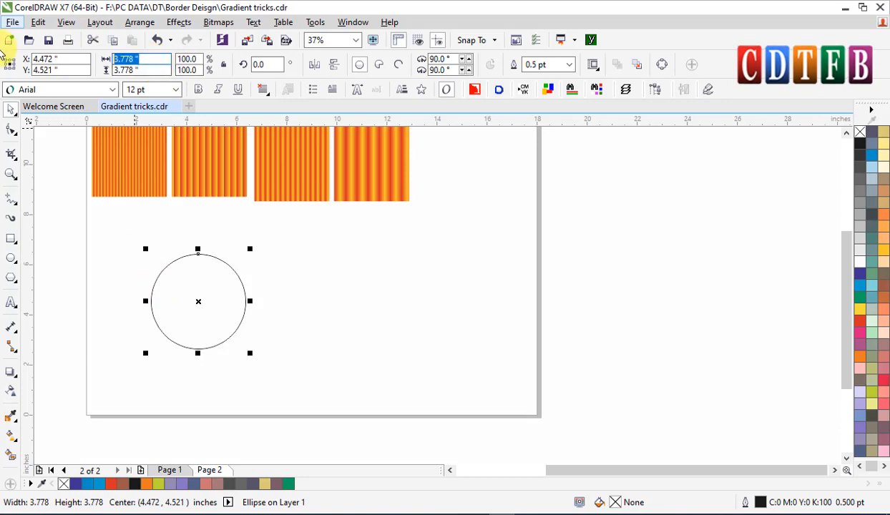
{"action": "key", "text": "Return"}
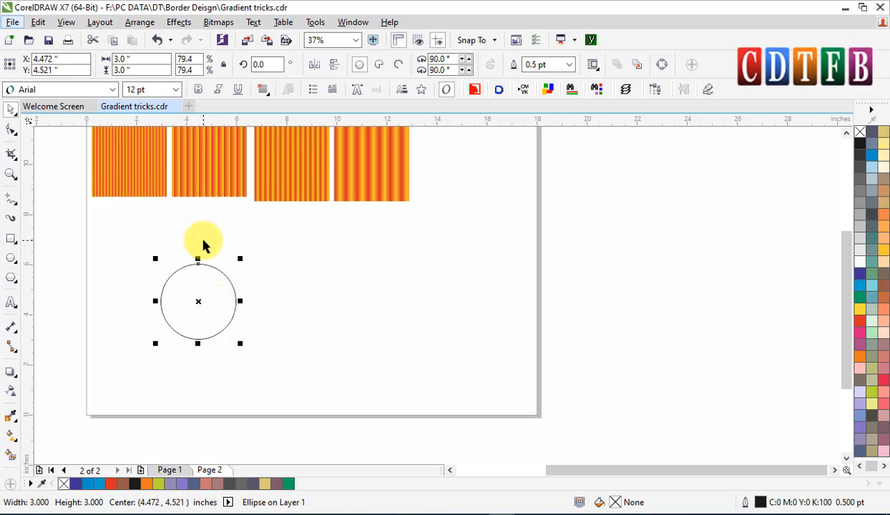
Draw a narrow rectangle beside the circle and set its width to 0.125 inches.
{"action": "left_click_drag", "start_coordinate": [133, 179], "coordinate": [360, 358]}
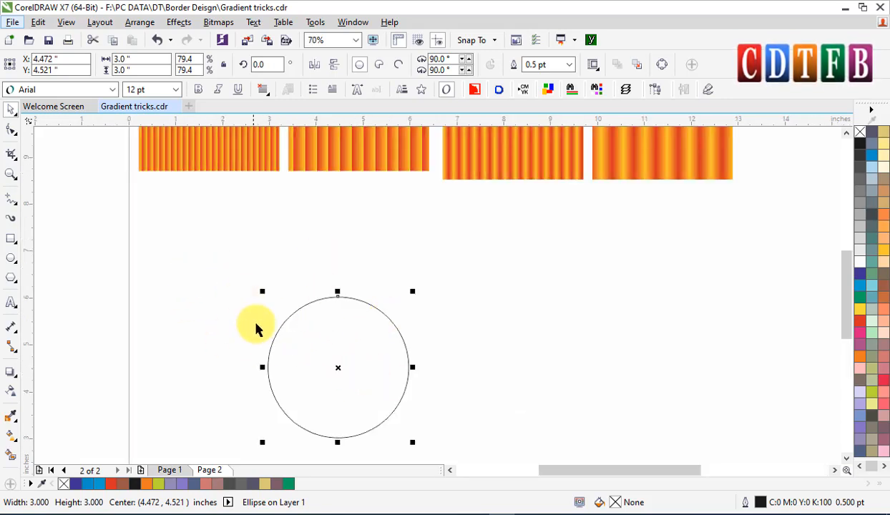
{"action": "left_click", "coordinate": [15, 239]}
{"action": "left_click_drag", "start_coordinate": [222, 287], "coordinate": [265, 386]}
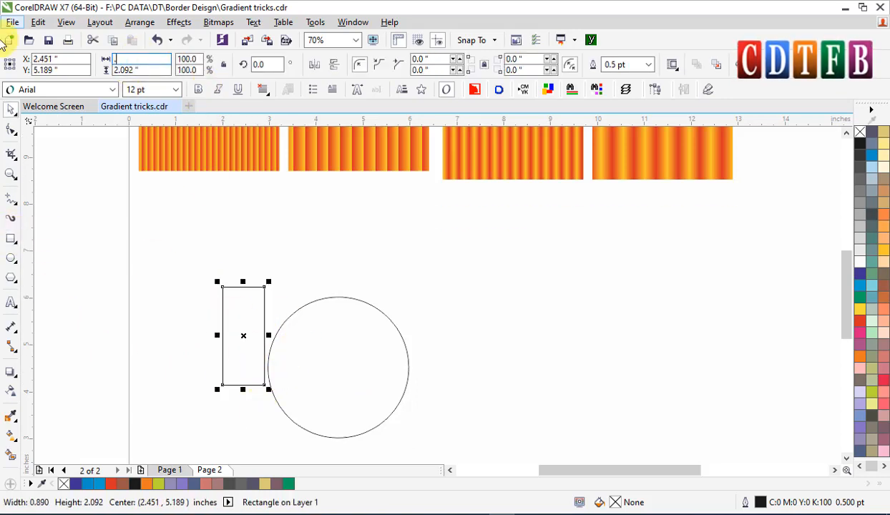
{"action": "type", "text": ".25"}
{"action": "key", "text": "Return"}
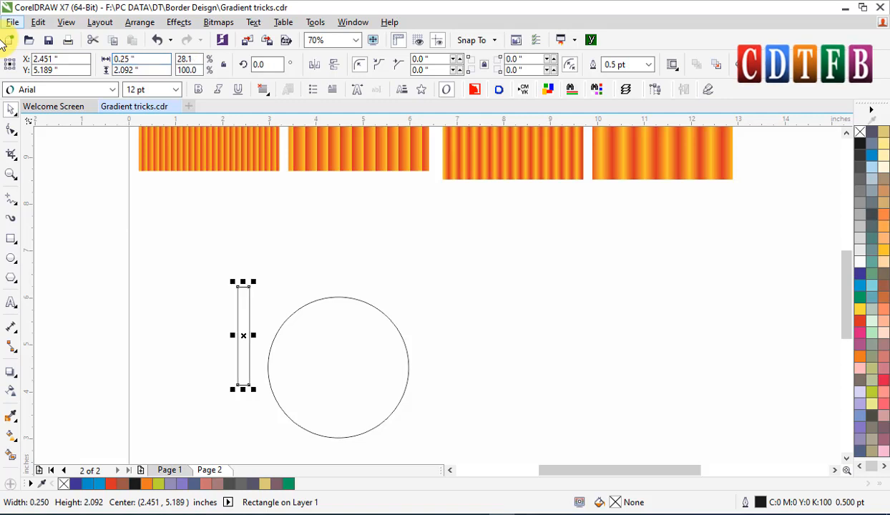
{"action": "left_click", "coordinate": [122, 58]}
{"action": "type", "text": "1"}
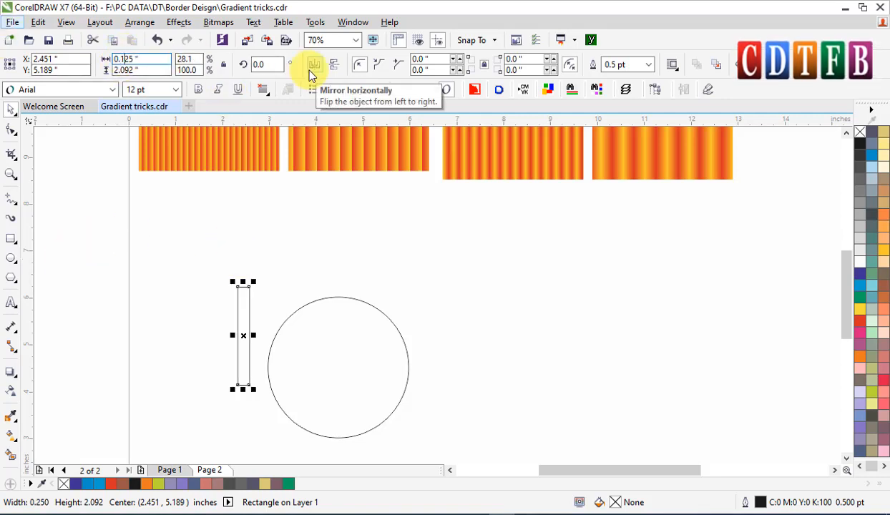
{"action": "key", "text": "Return"}
Center the narrow rectangle on the circle both horizontally and vertically.
{"action": "left_click", "coordinate": [334, 370], "text": "shift"}
{"action": "key", "text": "c"}
{"action": "key", "text": "e"}
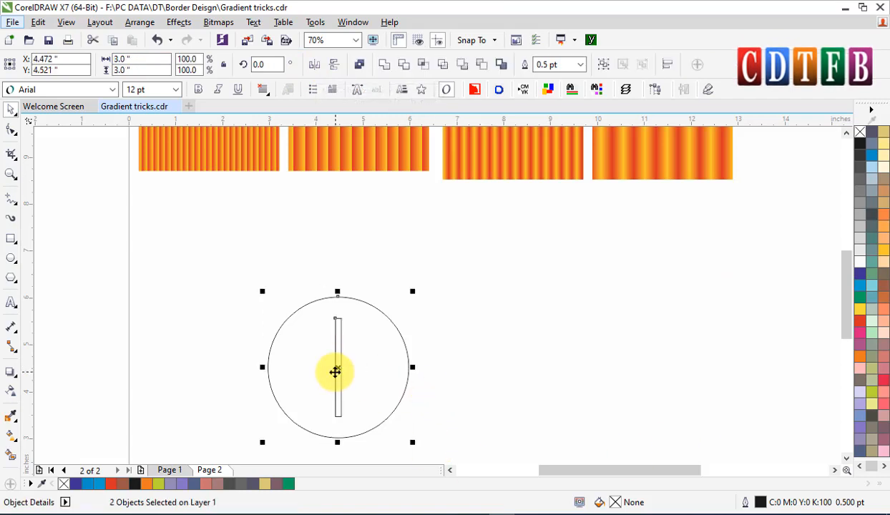
Stretch the rectangle to about 3.84 inches tall so it extends past the circle's top and bottom.
{"action": "key", "text": "Escape"}
{"action": "left_click", "coordinate": [339, 323]}
{"action": "left_click_drag", "start_coordinate": [338, 311], "coordinate": [339, 276]}
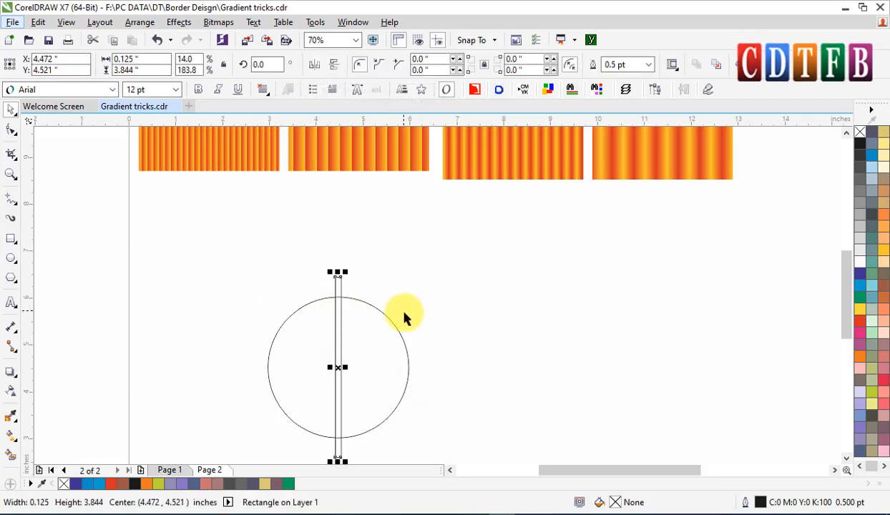
Fill the circle with green and remove its outline.
{"action": "left_click", "coordinate": [393, 323]}
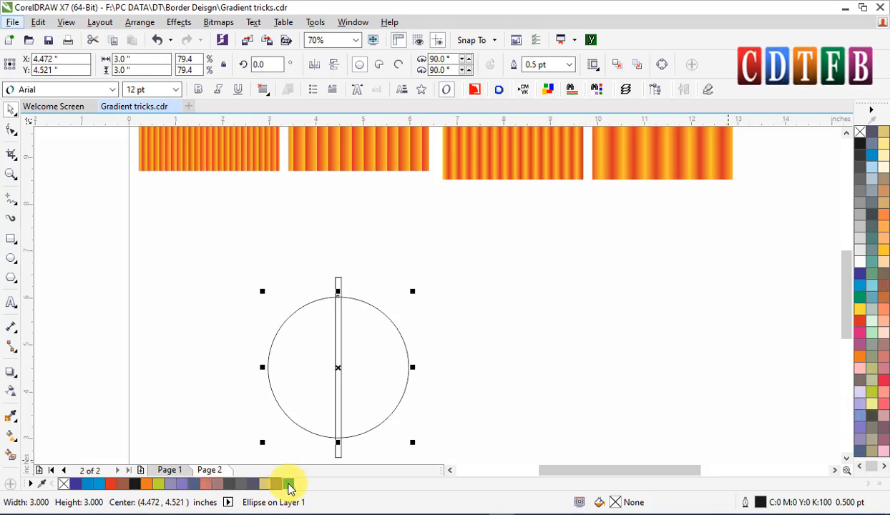
{"action": "left_click", "coordinate": [289, 485]}
{"action": "right_click", "coordinate": [859, 132]}
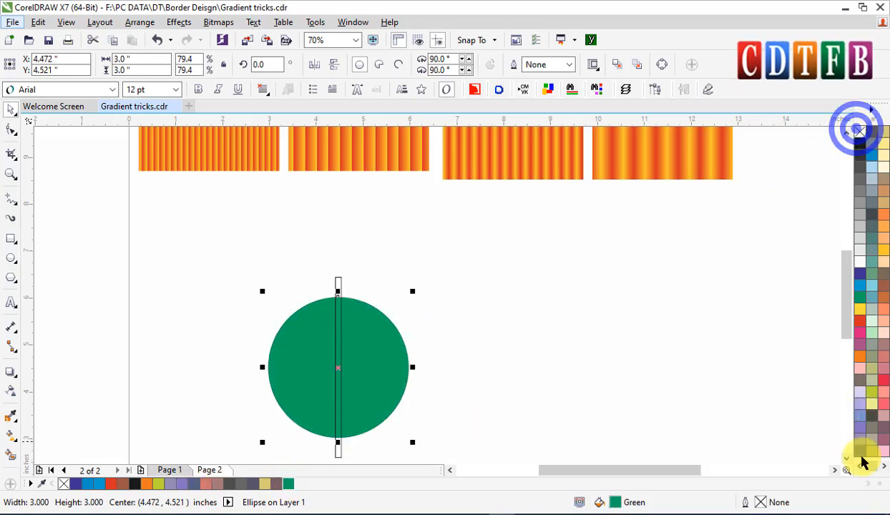
Darken the circle's green fill to C90 M13 Y100 K57.
{"action": "double_click", "coordinate": [616, 502]}
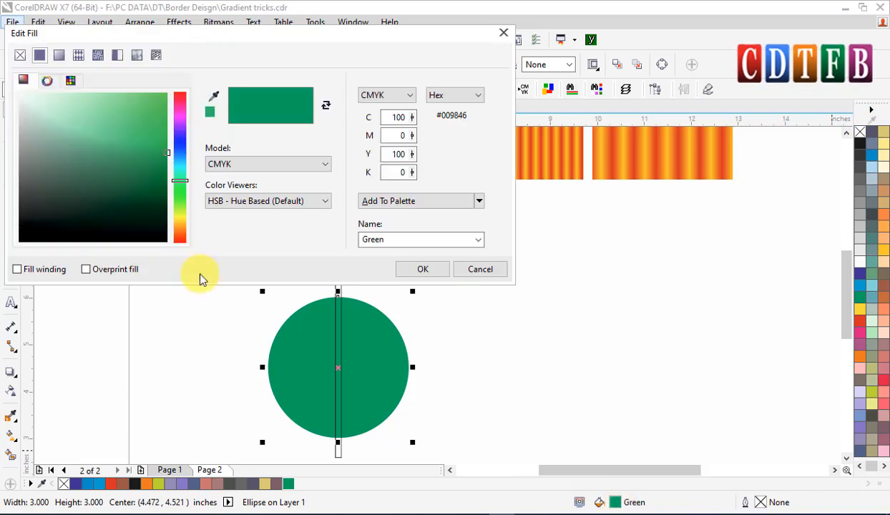
{"action": "left_click_drag", "start_coordinate": [166, 151], "coordinate": [163, 194]}
{"action": "left_click", "coordinate": [438, 271]}
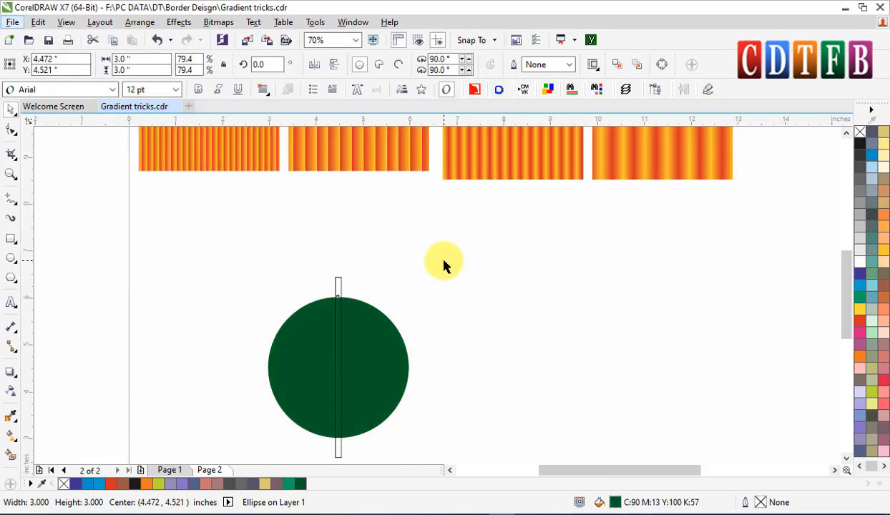
Give the circle an elliptical fountain fill with a yellow-green centre colour.
{"action": "left_click", "coordinate": [10, 435]}
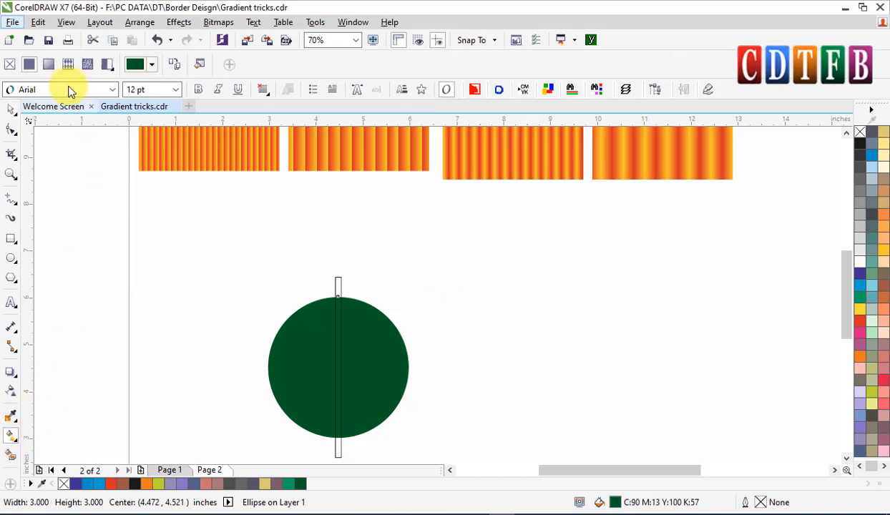
{"action": "left_click", "coordinate": [47, 65]}
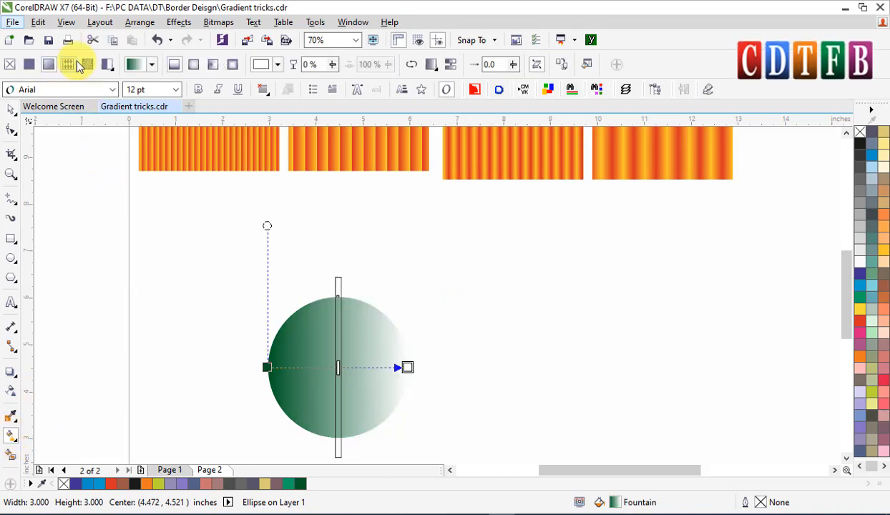
{"action": "left_click", "coordinate": [199, 69]}
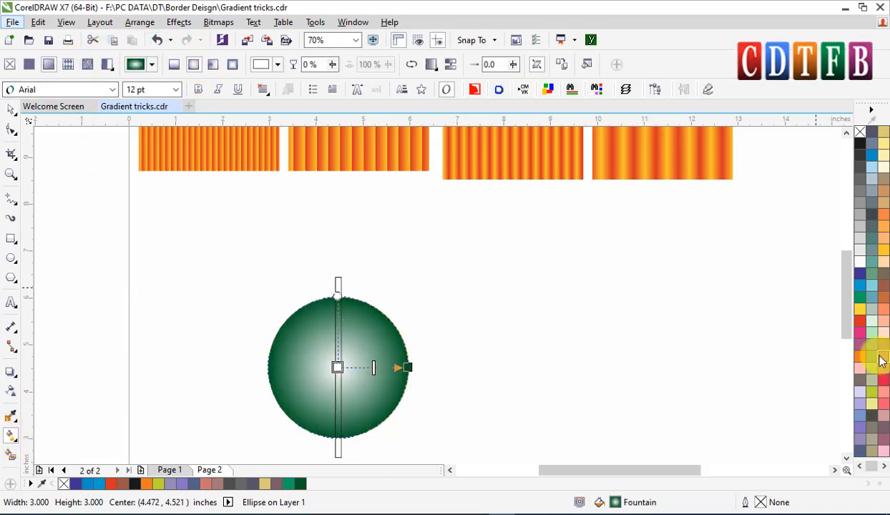
{"action": "left_click_drag", "start_coordinate": [871, 392], "coordinate": [338, 369]}
Shrink the elliptical gradient's radius so only a small yellow-green glow remains at the centre.
{"action": "scroll", "coordinate": [337, 369], "scroll_direction": "up", "scroll_amount": 5}
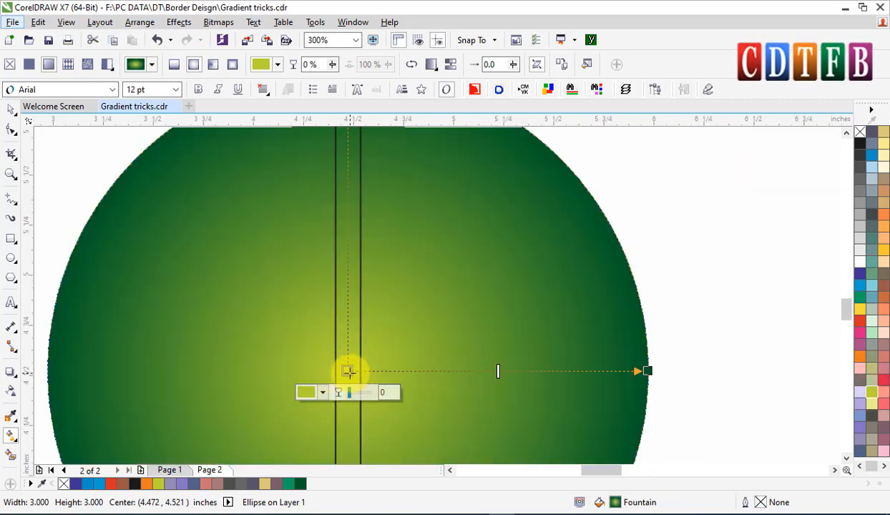
{"action": "left_click", "coordinate": [343, 372]}
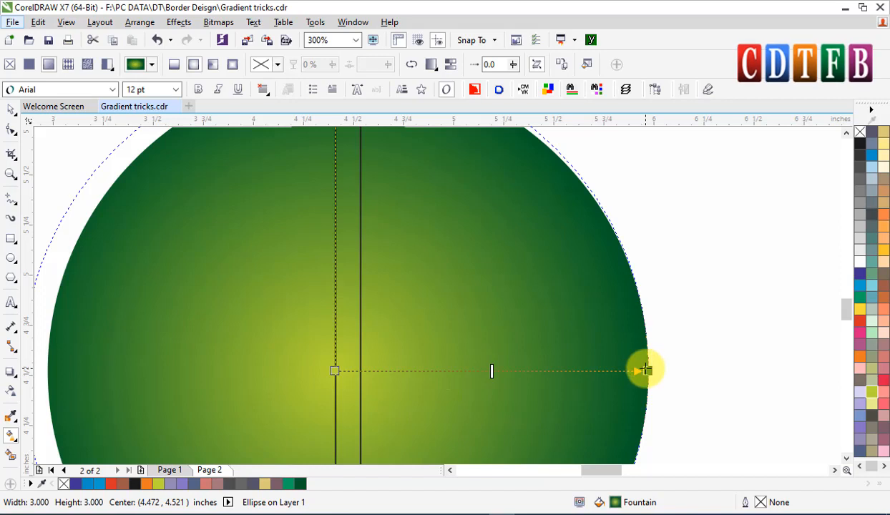
{"action": "left_click_drag", "start_coordinate": [642, 368], "coordinate": [380, 370]}
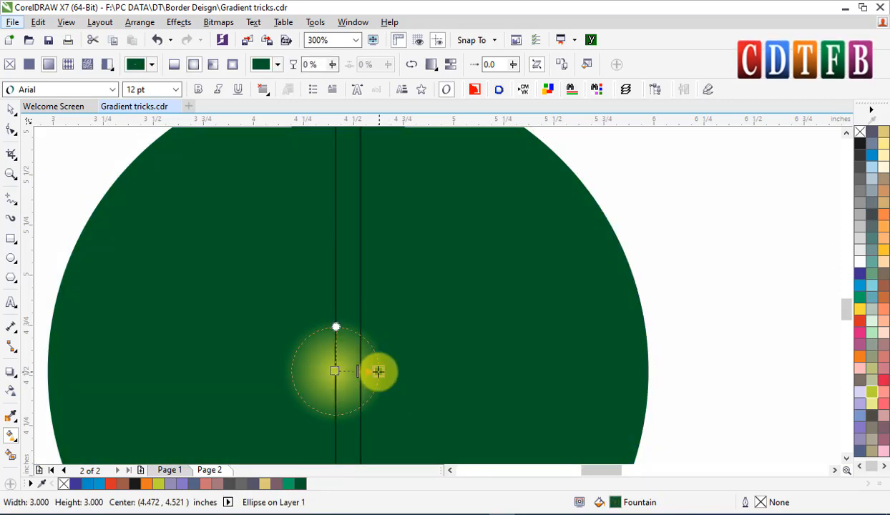
Set the circle's elliptical fountain fill to Repeat so the gradient tiles outward across the circle.
{"action": "left_click_drag", "start_coordinate": [364, 371], "coordinate": [364, 371]}
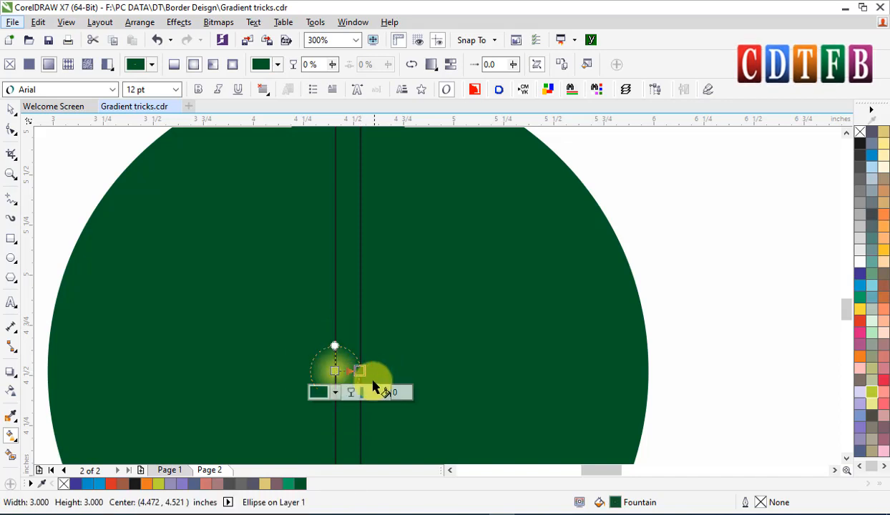
{"action": "key", "text": "space"}
{"action": "key", "text": "Escape"}
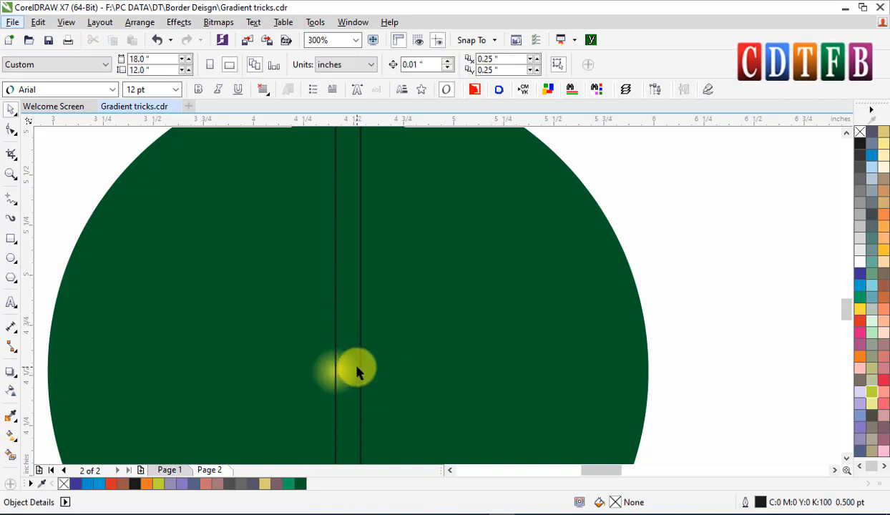
{"action": "left_click", "coordinate": [405, 360]}
{"action": "key", "text": "g"}
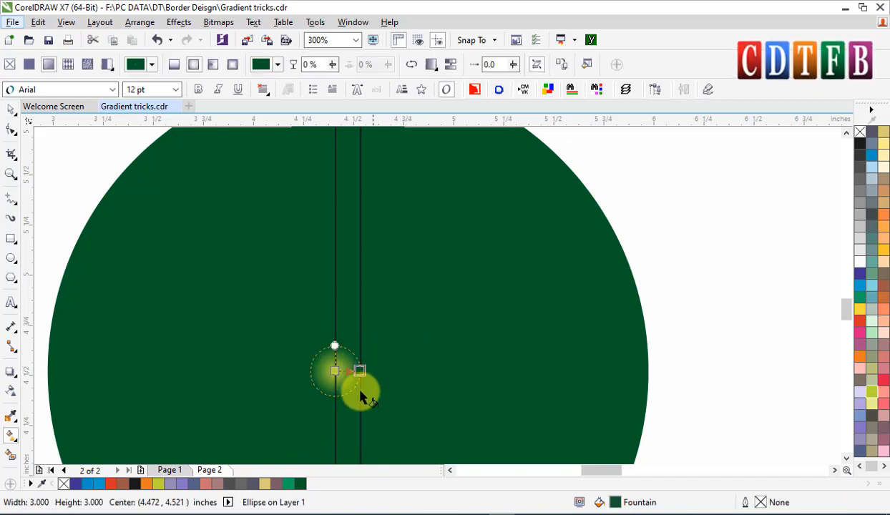
{"action": "key", "text": "space"}
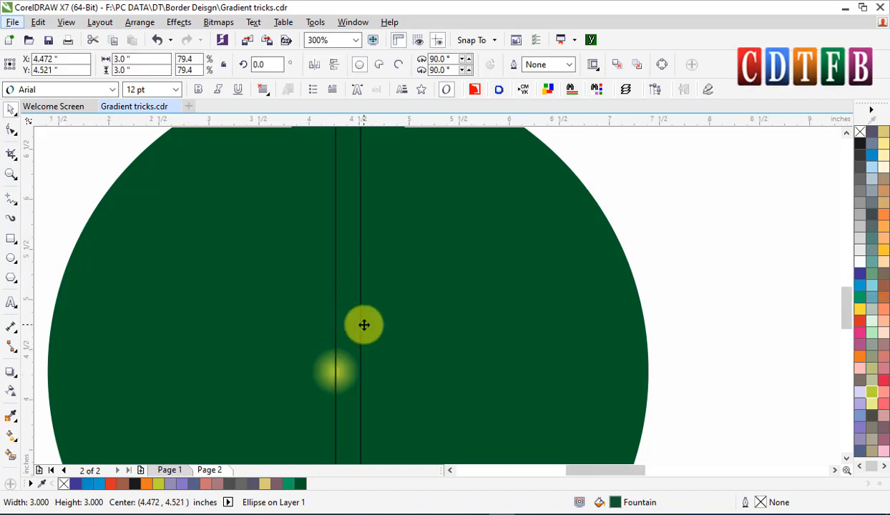
{"action": "scroll", "coordinate": [364, 326], "scroll_direction": "down", "scroll_amount": 1}
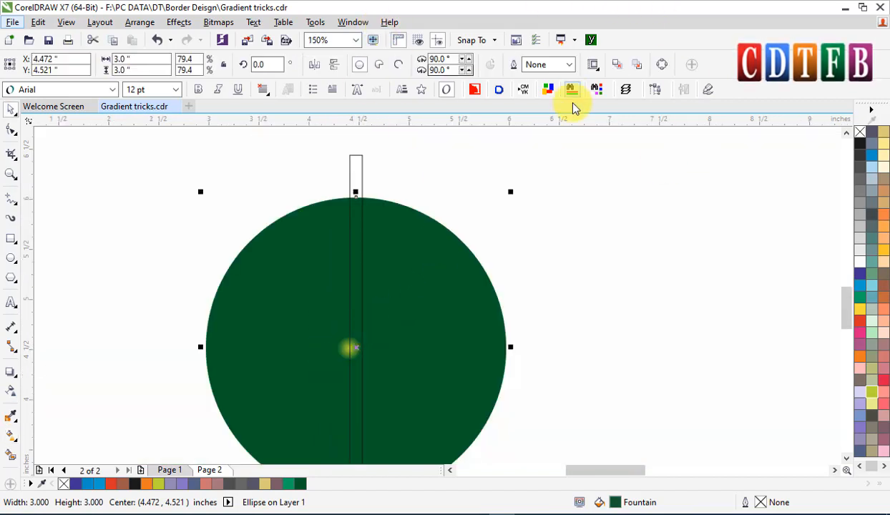
{"action": "key", "text": "g"}
{"action": "left_click", "coordinate": [436, 66]}
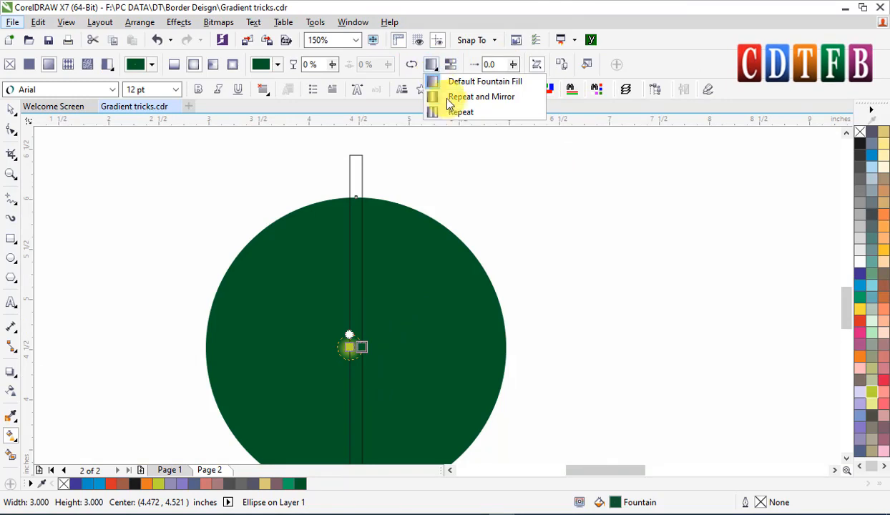
{"action": "left_click", "coordinate": [449, 111]}
{"action": "key", "text": "space"}
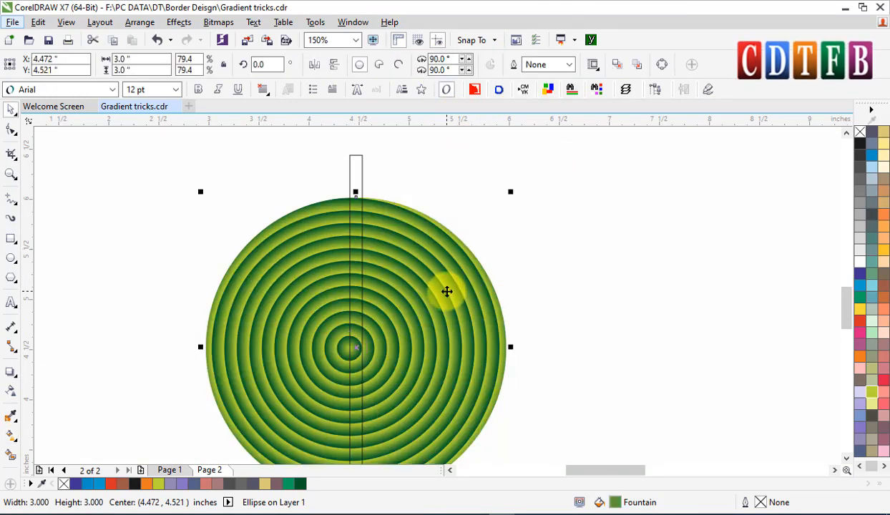
Centre the repeating radial fill by setting its X offset to 0% in the Edit Fill dialog.
{"action": "key", "text": "g"}
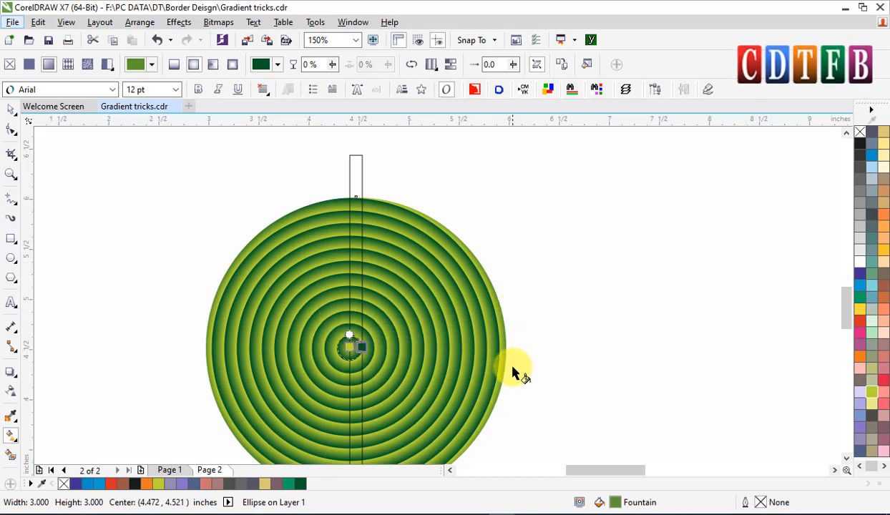
{"action": "scroll", "coordinate": [512, 372], "scroll_direction": "down", "scroll_amount": 2}
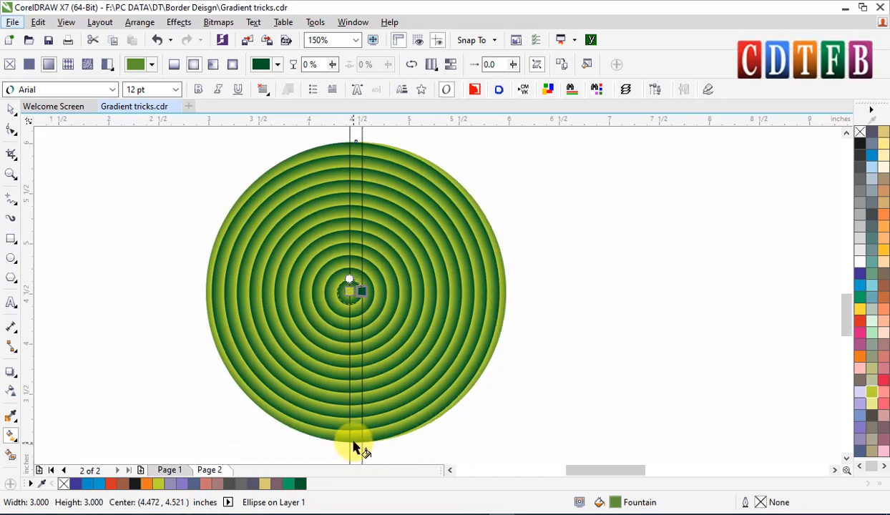
{"action": "scroll", "coordinate": [342, 452], "scroll_direction": "up", "scroll_amount": 2}
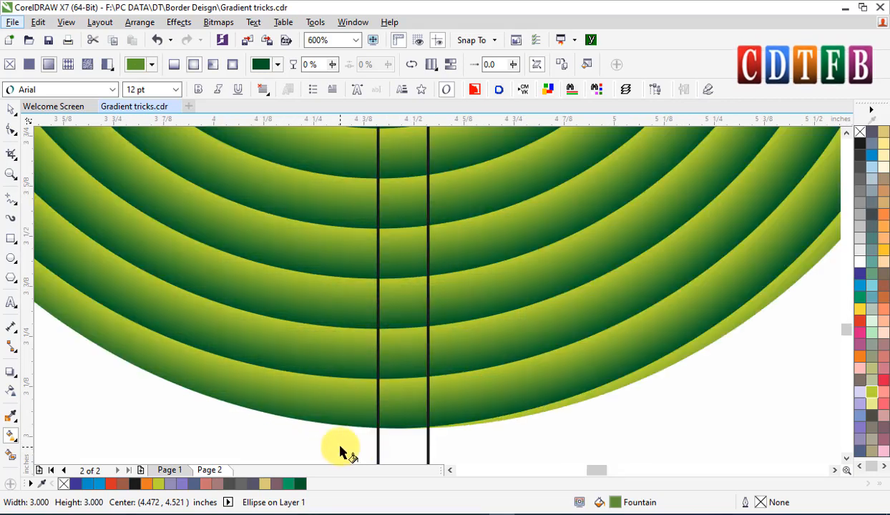
{"action": "scroll", "coordinate": [416, 434], "scroll_direction": "down", "scroll_amount": 2}
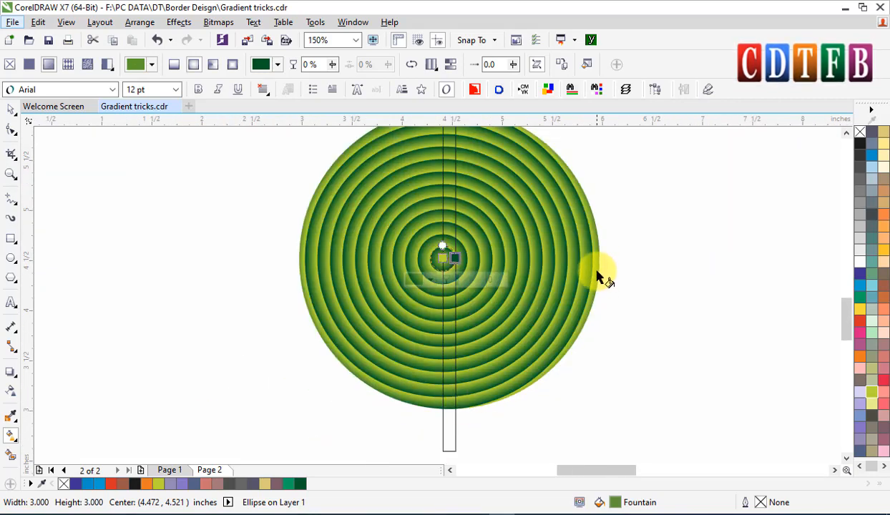
{"action": "scroll", "coordinate": [299, 248], "scroll_direction": "up", "scroll_amount": 2}
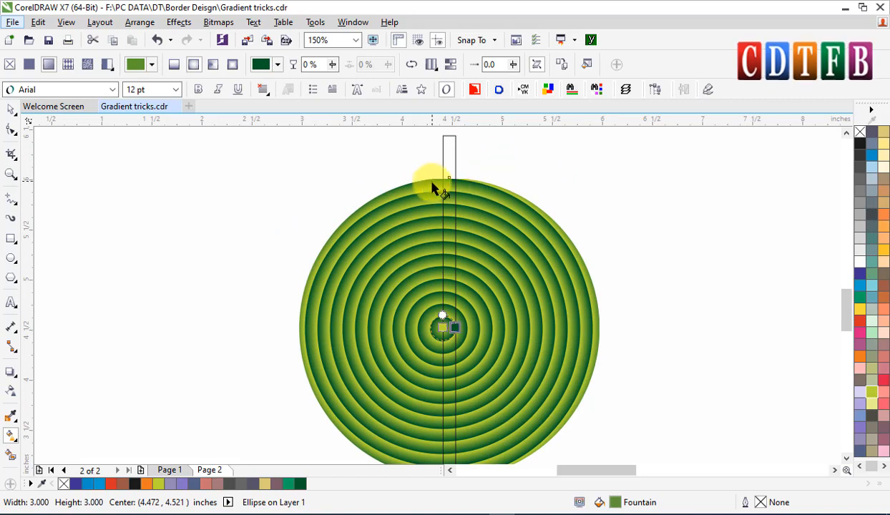
{"action": "key", "text": "space"}
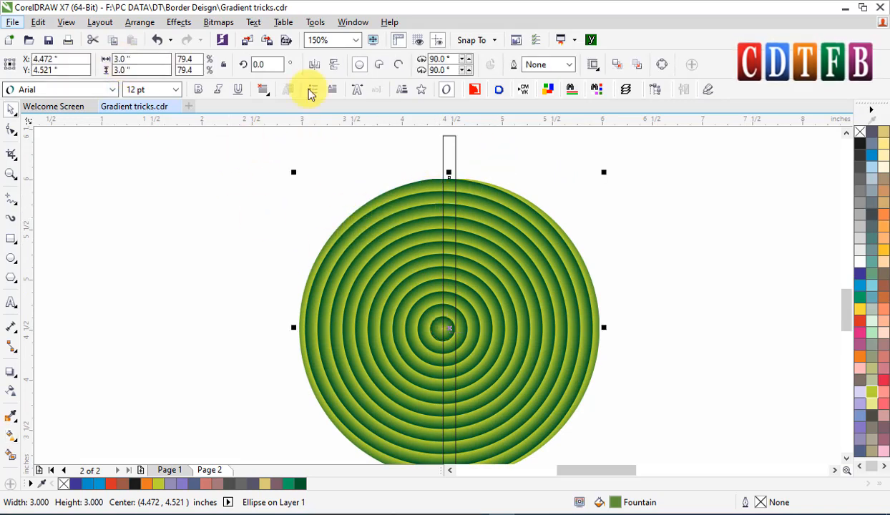
{"action": "key", "text": "space"}
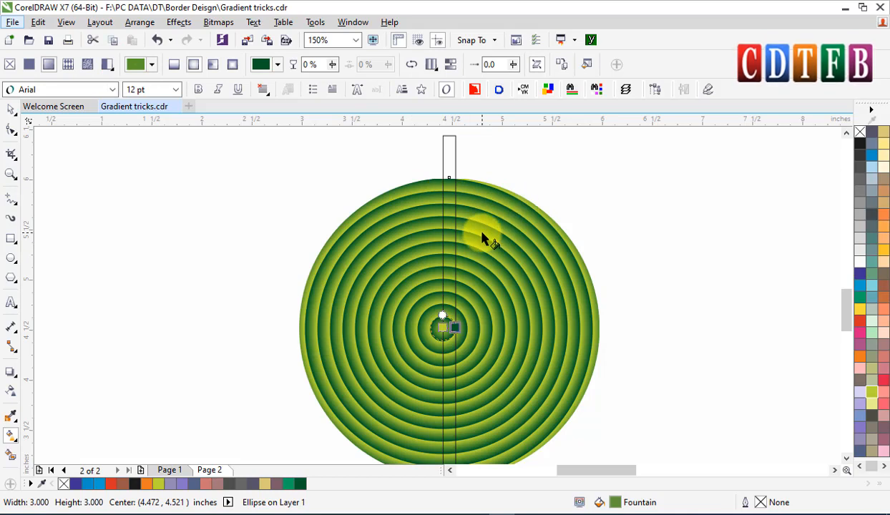
{"action": "left_click", "coordinate": [587, 66]}
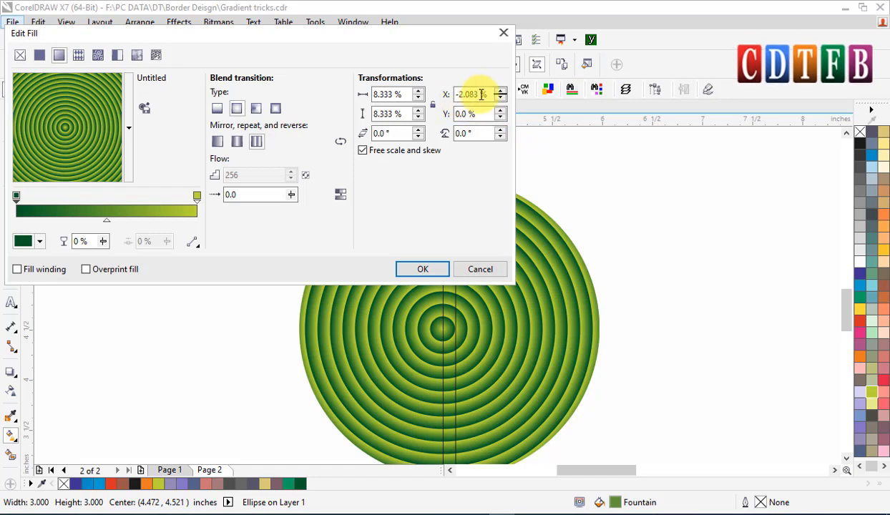
{"action": "left_click", "coordinate": [462, 114]}
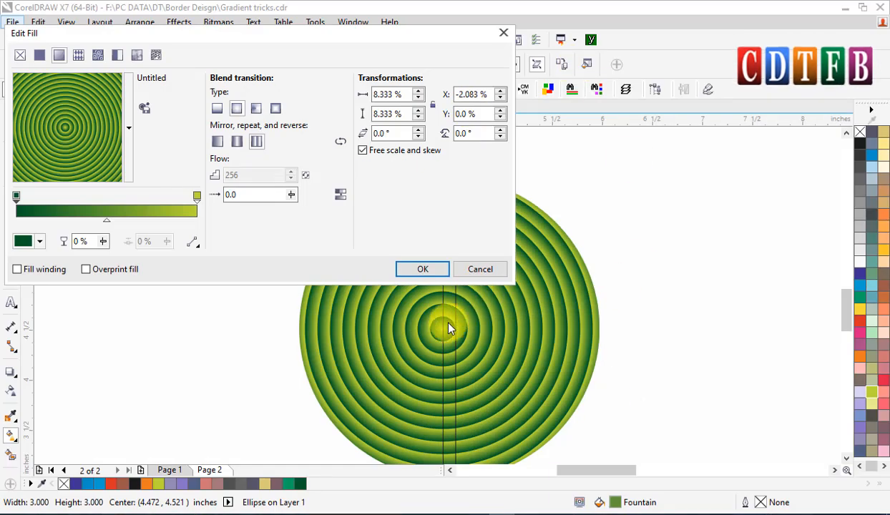
{"action": "left_click", "coordinate": [491, 98]}
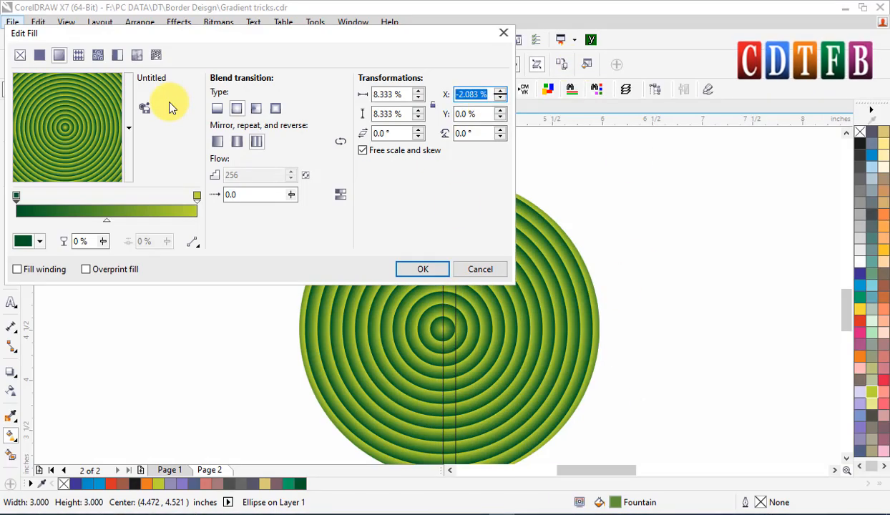
{"action": "type", "text": "0"}
{"action": "left_click", "coordinate": [478, 115]}
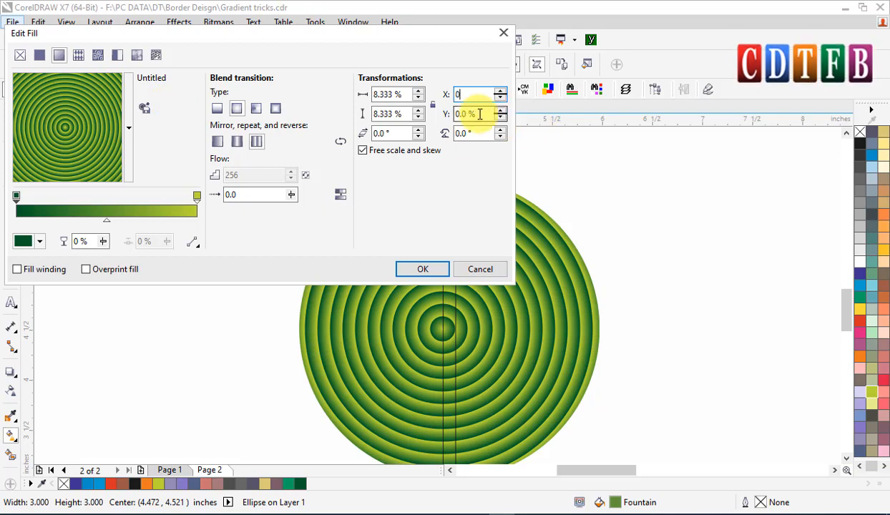
{"action": "left_click", "coordinate": [423, 269]}
Duplicate the ringed circle about 3.35 inches to the right.
{"action": "scroll", "coordinate": [520, 243], "scroll_direction": "down", "scroll_amount": 1}
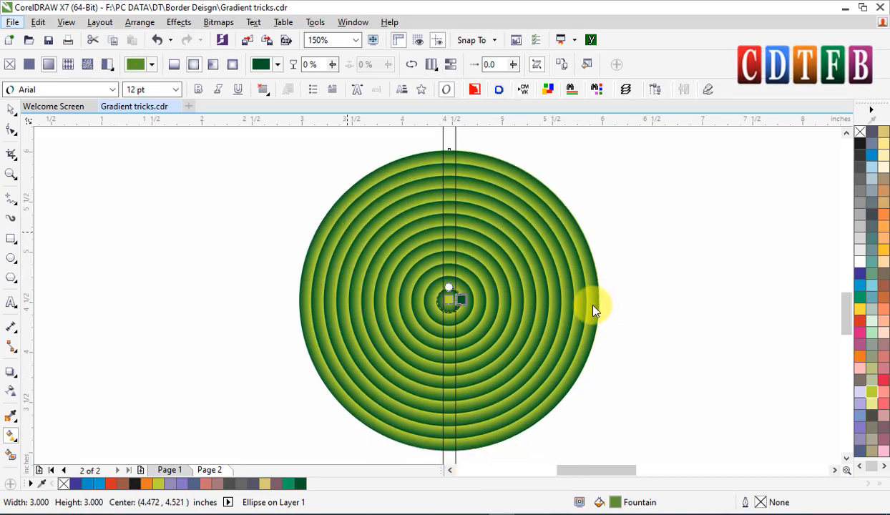
{"action": "scroll", "coordinate": [593, 306], "scroll_direction": "up", "scroll_amount": 3}
{"action": "key", "text": "space"}
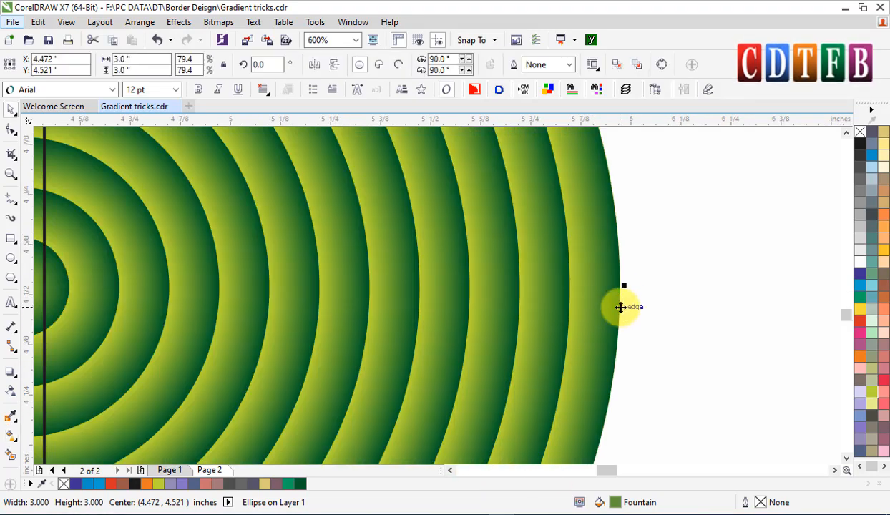
{"action": "scroll", "coordinate": [620, 306], "scroll_direction": "down", "scroll_amount": 2}
{"action": "scroll", "coordinate": [570, 243], "scroll_direction": "down", "scroll_amount": 1}
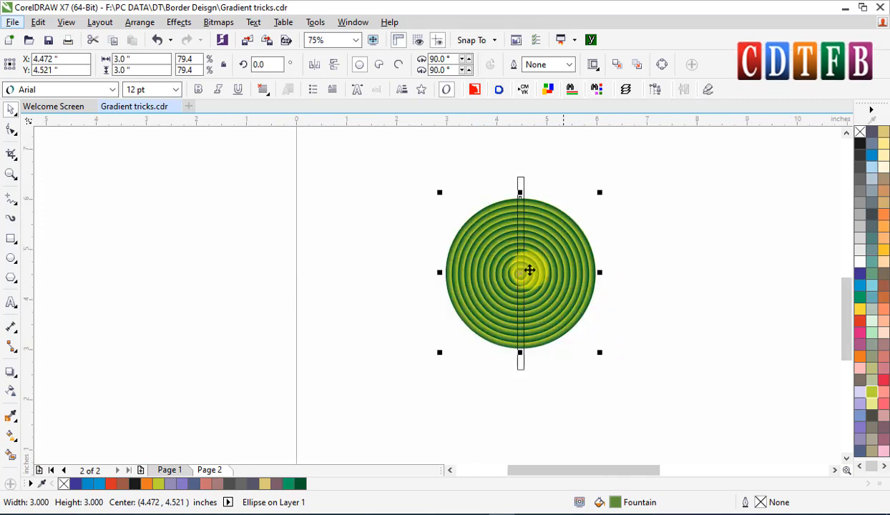
{"action": "left_click_drag", "start_coordinate": [530, 270], "coordinate": [721, 251]}
{"action": "right_click", "coordinate": [721, 251]}
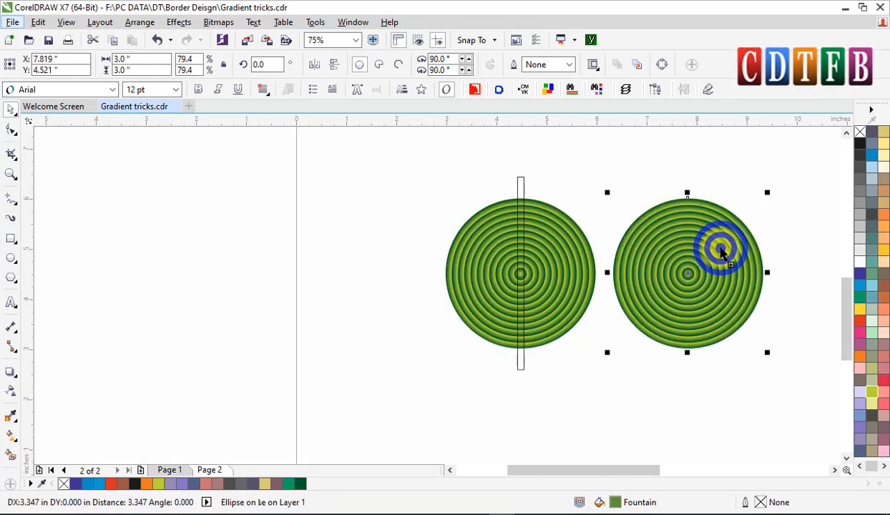
Set the copied circle's fountain fill to Repeat and Mirror.
{"action": "scroll", "coordinate": [721, 251], "scroll_direction": "right", "scroll_amount": 3}
{"action": "key", "text": "g"}
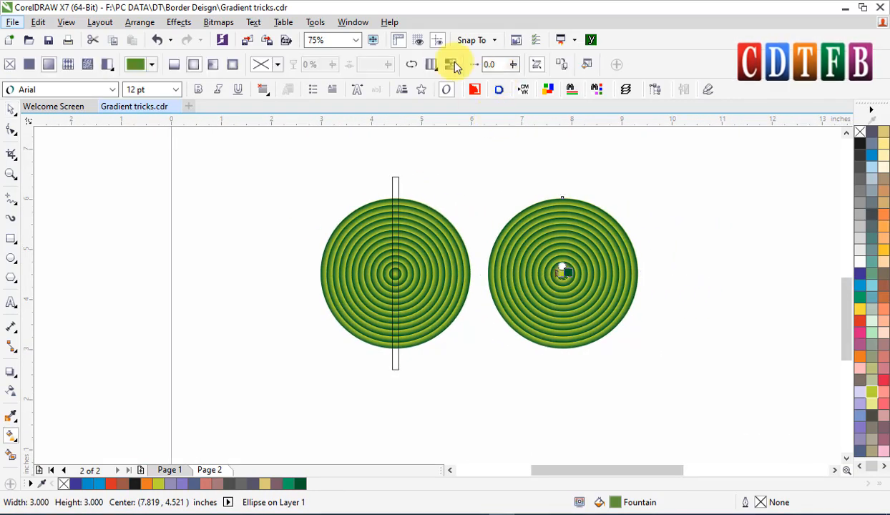
{"action": "left_click", "coordinate": [435, 68]}
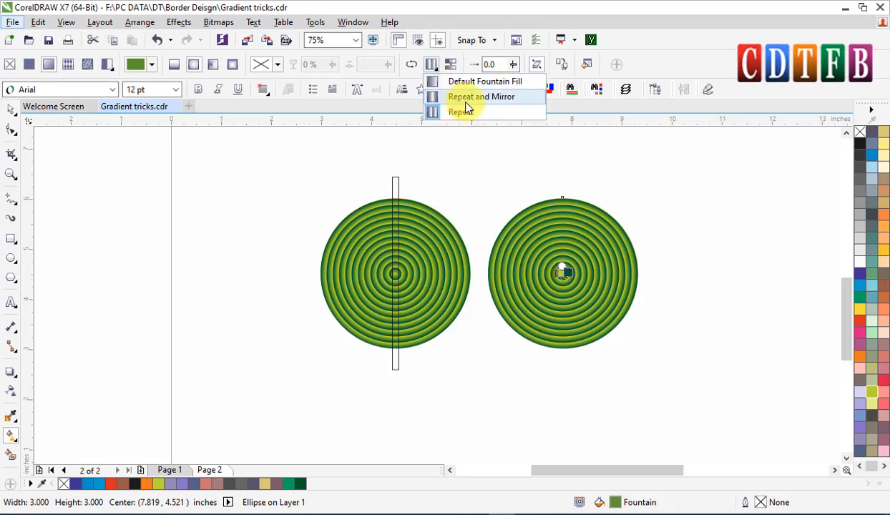
{"action": "left_click", "coordinate": [465, 98]}
{"action": "key", "text": "space"}
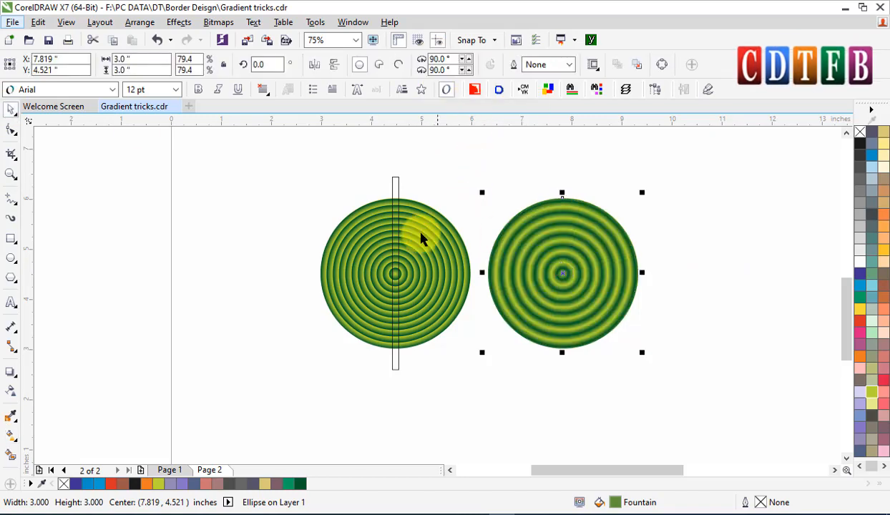
Move both ringed circles up and left, just beneath the stripe tiles.
{"action": "key", "text": "F2"}
{"action": "left_click_drag", "start_coordinate": [331, 199], "coordinate": [610, 334]}
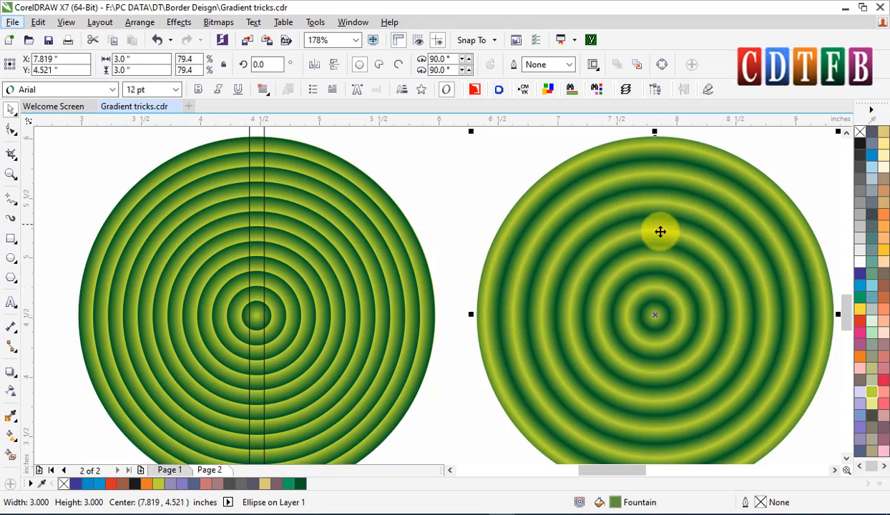
{"action": "scroll", "coordinate": [417, 274], "scroll_direction": "down", "scroll_amount": 3}
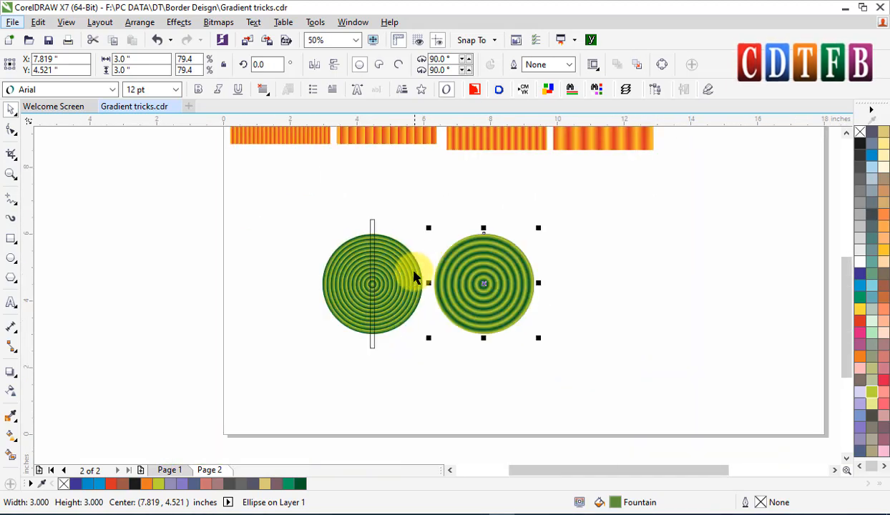
{"action": "left_click", "coordinate": [401, 264]}
{"action": "left_click", "coordinate": [378, 227]}
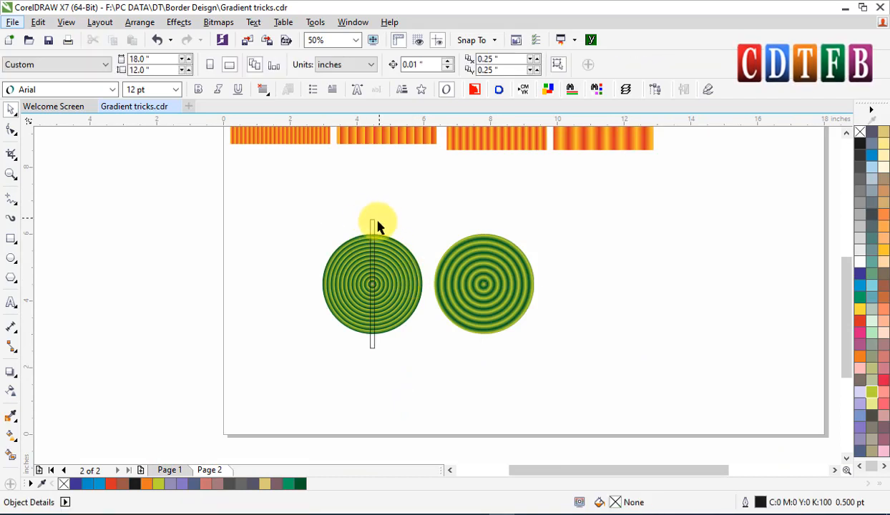
{"action": "left_click", "coordinate": [372, 226]}
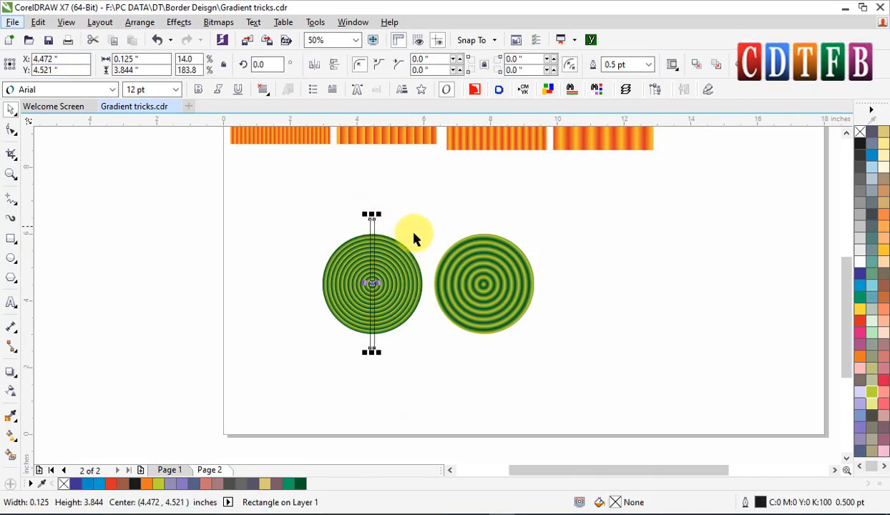
{"action": "left_click", "coordinate": [398, 279]}
{"action": "left_click", "coordinate": [489, 281], "text": "shift"}
{"action": "left_click_drag", "start_coordinate": [467, 281], "coordinate": [406, 203]}
{"action": "left_click", "coordinate": [307, 298]}
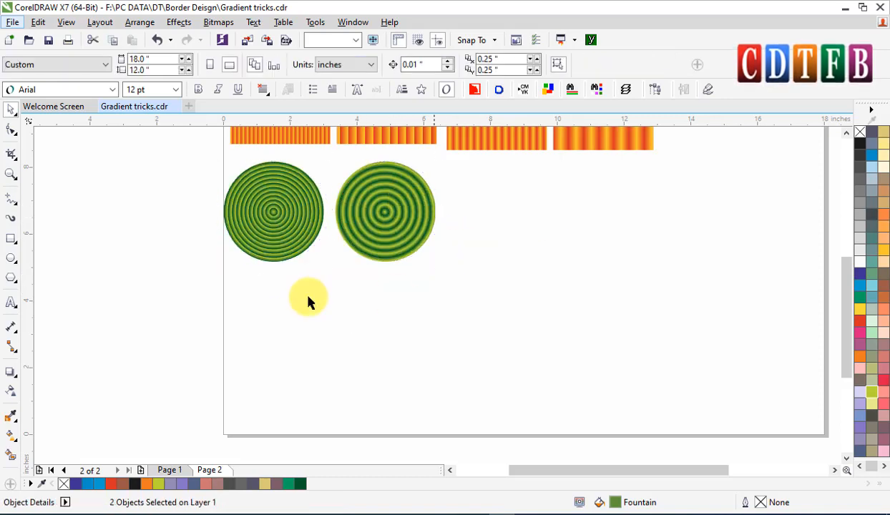
Draw a square about 3.375 inches wide and round its corners to 0.375 inches.
{"action": "left_click", "coordinate": [11, 238]}
{"action": "left_click_drag", "start_coordinate": [489, 215], "coordinate": [602, 327]}
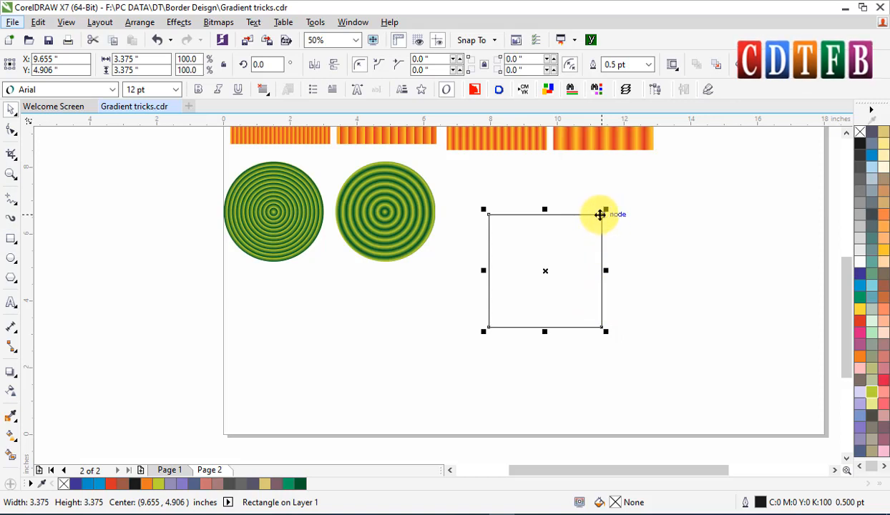
{"action": "left_click", "coordinate": [10, 129]}
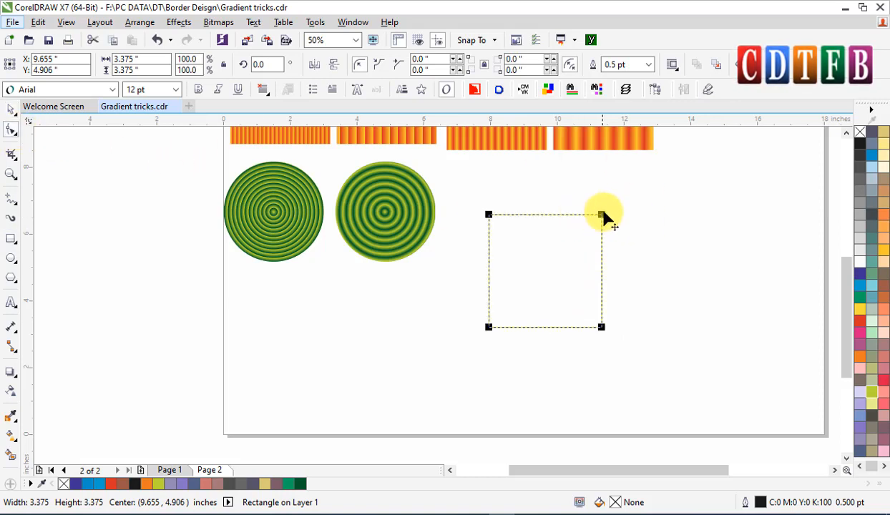
{"action": "left_click_drag", "start_coordinate": [602, 215], "coordinate": [591, 229]}
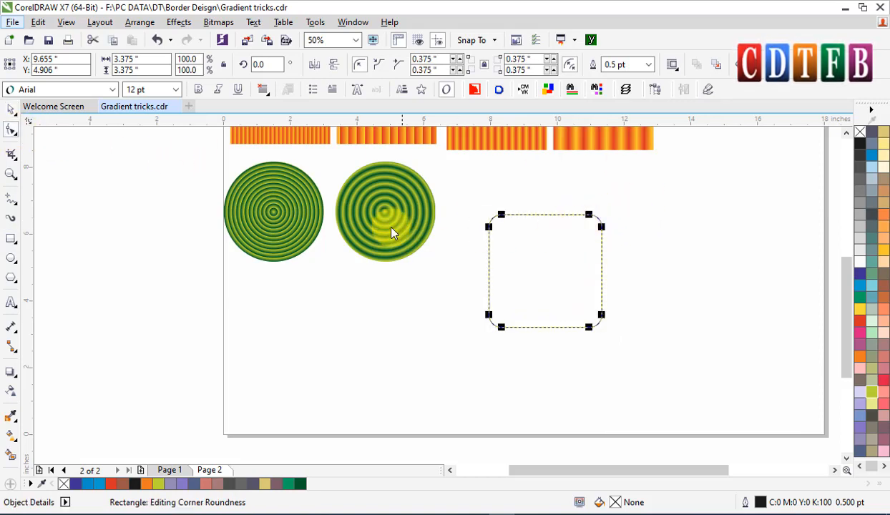
{"action": "key", "text": "space"}
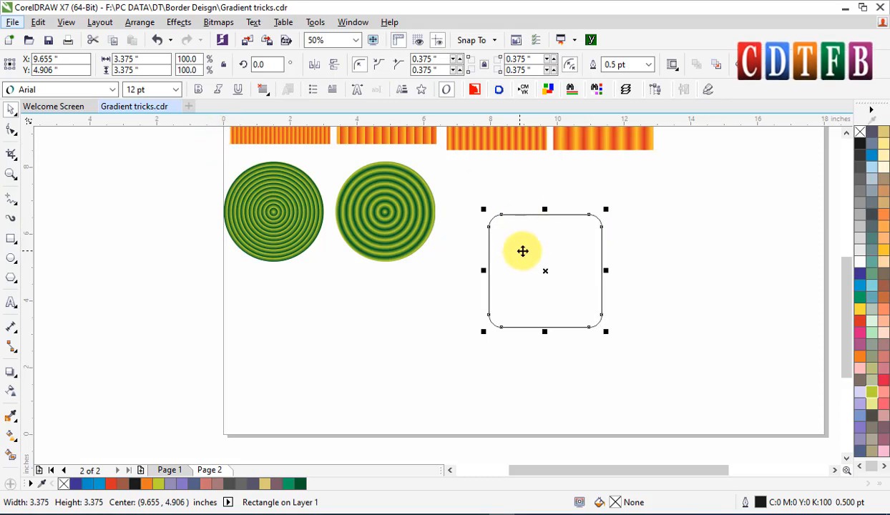
Rotate the rounded square 45 degrees into a diamond.
{"action": "left_click", "coordinate": [542, 276]}
{"action": "left_click_drag", "start_coordinate": [600, 334], "coordinate": [656, 274]}
{"action": "left_click", "coordinate": [733, 286]}
{"action": "left_click", "coordinate": [546, 252]}
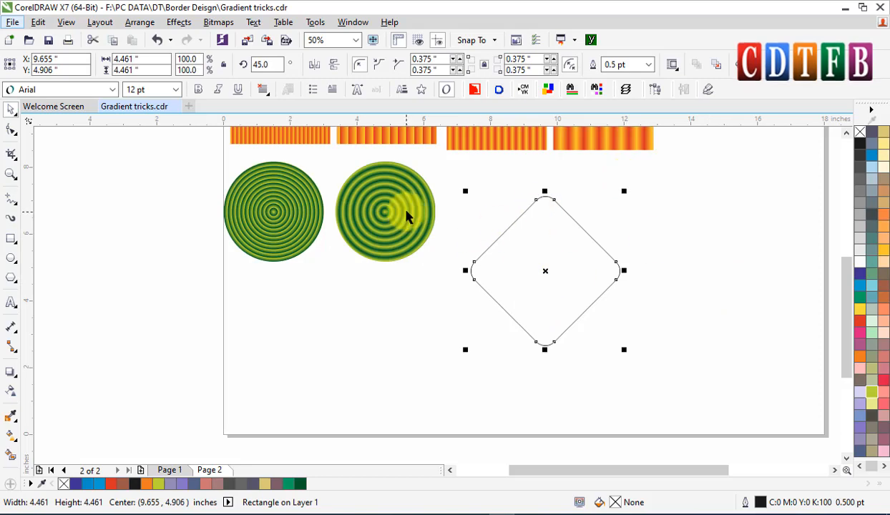
Copy the ringed circle's fill properties onto the rotated rounded square.
{"action": "key", "text": "ctrl+shift+a"}
{"action": "left_click", "coordinate": [469, 288]}
{"action": "left_click", "coordinate": [285, 198]}
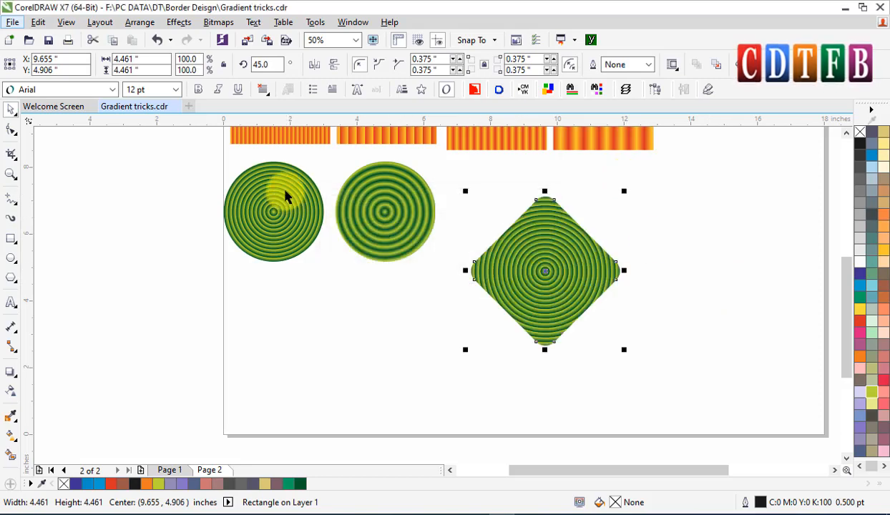
Switch the diamond's fill to a conical fountain fill.
{"action": "scroll", "coordinate": [560, 282], "scroll_direction": "up", "scroll_amount": 2}
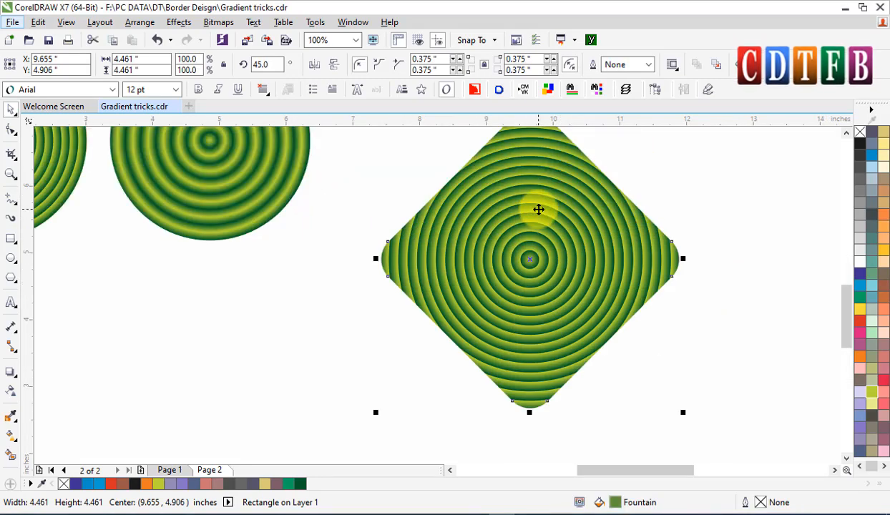
{"action": "key", "text": "g"}
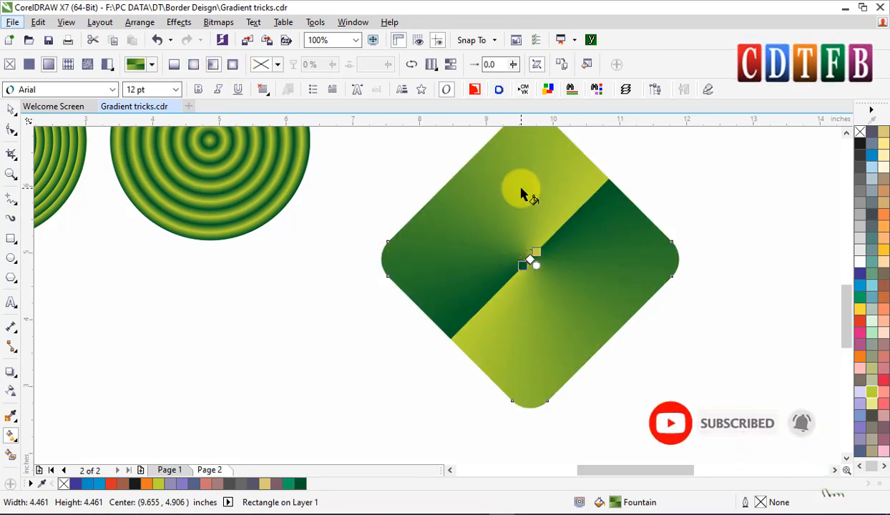
{"action": "key", "text": "space"}
{"action": "left_click", "coordinate": [729, 204]}
{"action": "scroll", "coordinate": [730, 204], "scroll_direction": "down", "scroll_amount": 2}
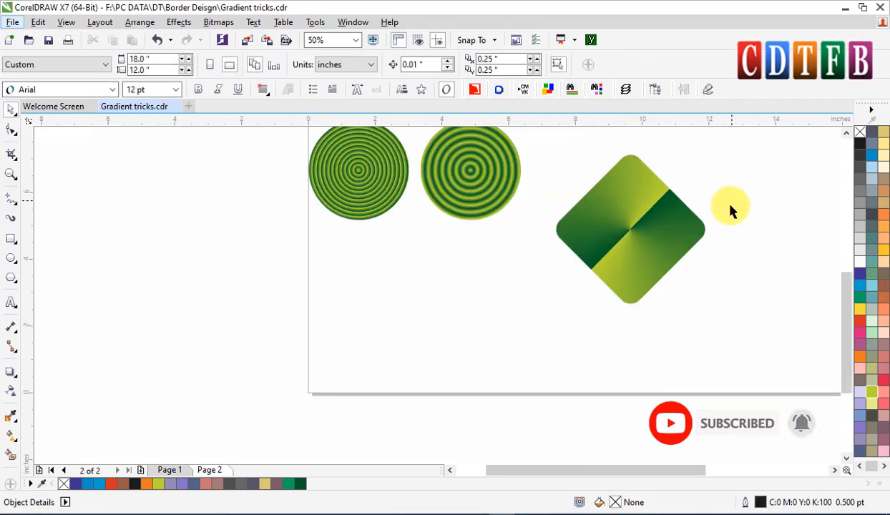
Duplicate the diamond below and to the right, and set the copy's conical fill to Repeat and Mirror.
{"action": "scroll", "coordinate": [638, 231], "scroll_direction": "up", "scroll_amount": 2}
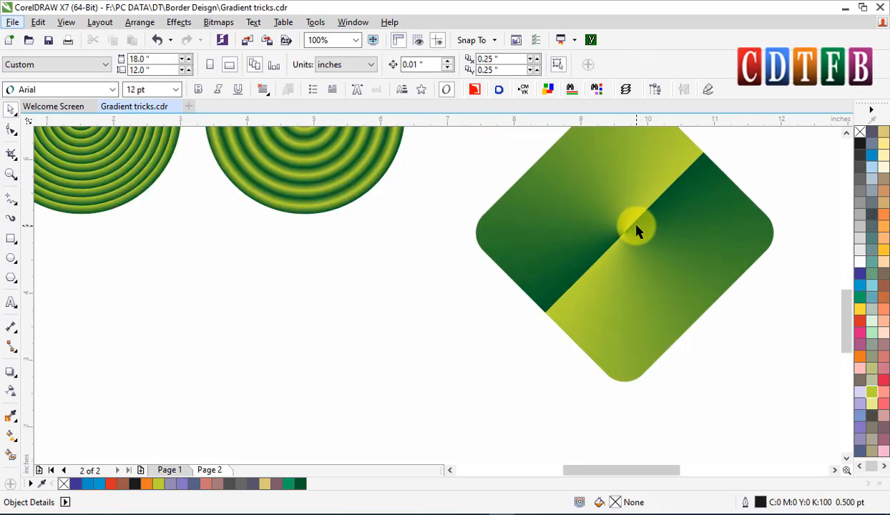
{"action": "scroll", "coordinate": [636, 228], "scroll_direction": "up", "scroll_amount": 1}
{"action": "left_click", "coordinate": [641, 255]}
{"action": "key", "text": "g"}
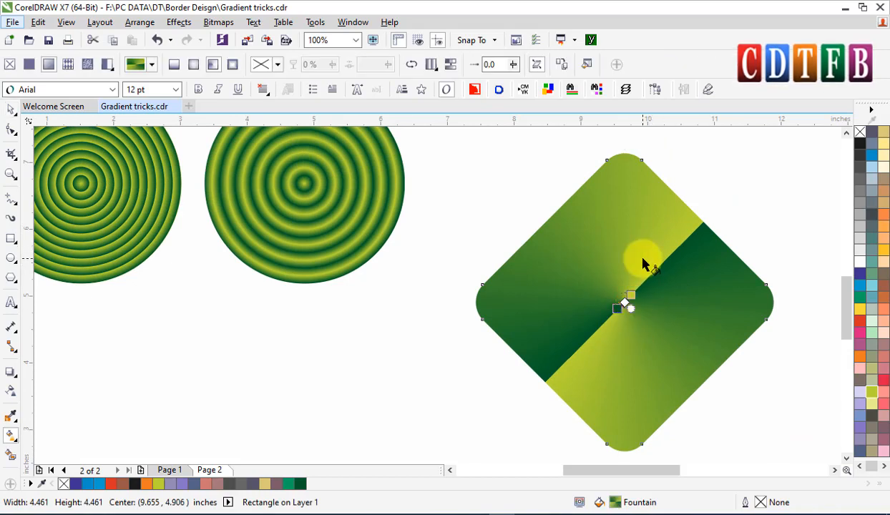
{"action": "key", "text": "space"}
{"action": "scroll", "coordinate": [582, 236], "scroll_direction": "down", "scroll_amount": 2}
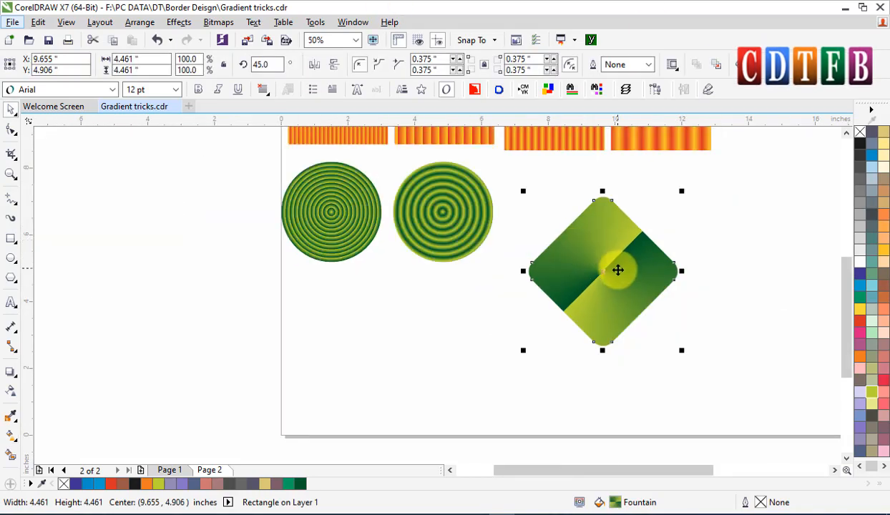
{"action": "left_click_drag", "start_coordinate": [606, 270], "coordinate": [611, 329]}
{"action": "right_click", "coordinate": [612, 329]}
{"action": "key", "text": "g"}
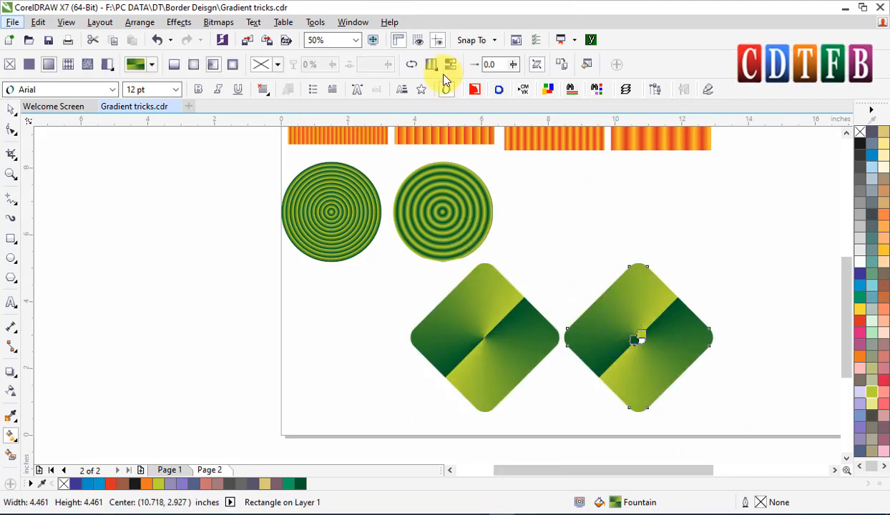
{"action": "left_click", "coordinate": [437, 72]}
{"action": "left_click", "coordinate": [475, 96]}
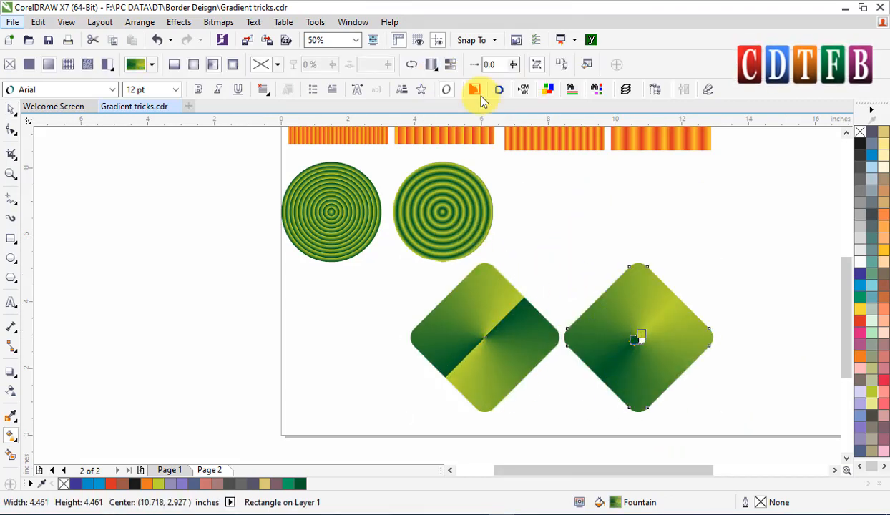
Recolour the copied diamond's conical fill nodes with two blue shades.
{"action": "key", "text": "space"}
{"action": "left_click", "coordinate": [751, 343]}
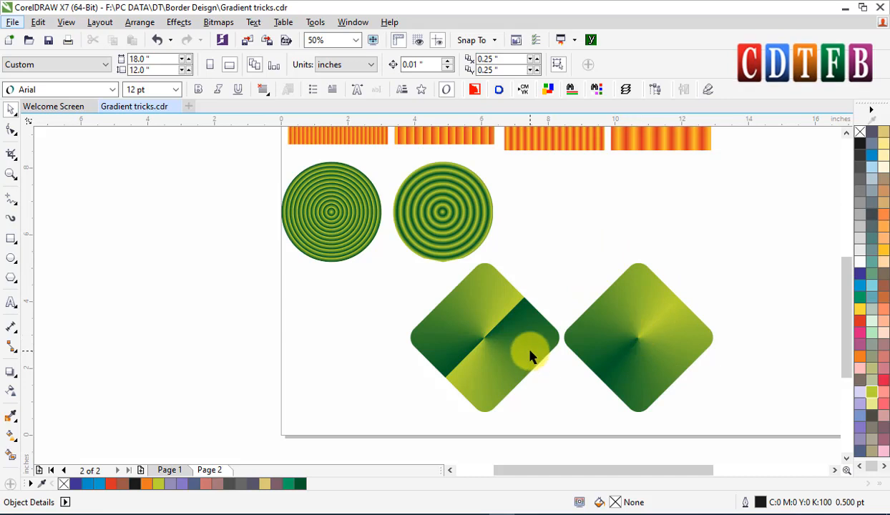
{"action": "left_click", "coordinate": [639, 324]}
{"action": "key", "text": "g"}
{"action": "scroll", "coordinate": [643, 329], "scroll_direction": "up", "scroll_amount": 2}
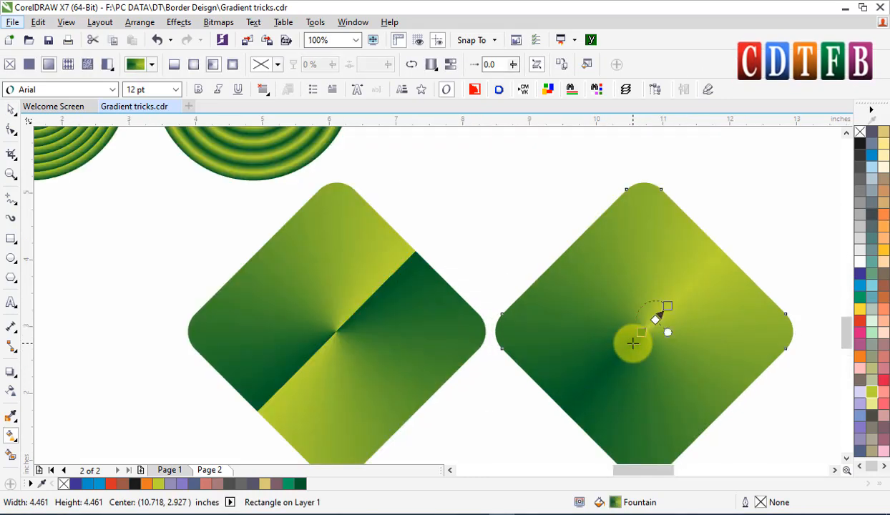
{"action": "left_click", "coordinate": [859, 274]}
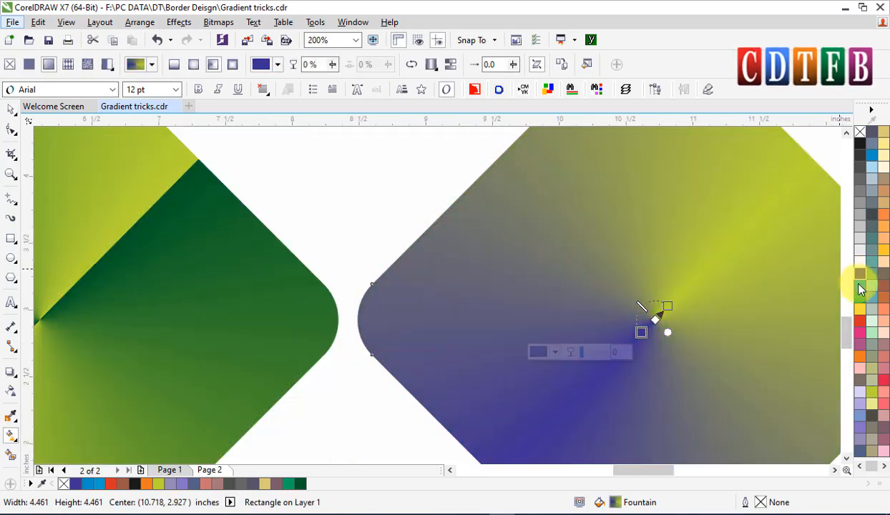
{"action": "left_click_drag", "start_coordinate": [861, 287], "coordinate": [668, 307]}
{"action": "scroll", "coordinate": [354, 282], "scroll_direction": "down", "scroll_amount": 1}
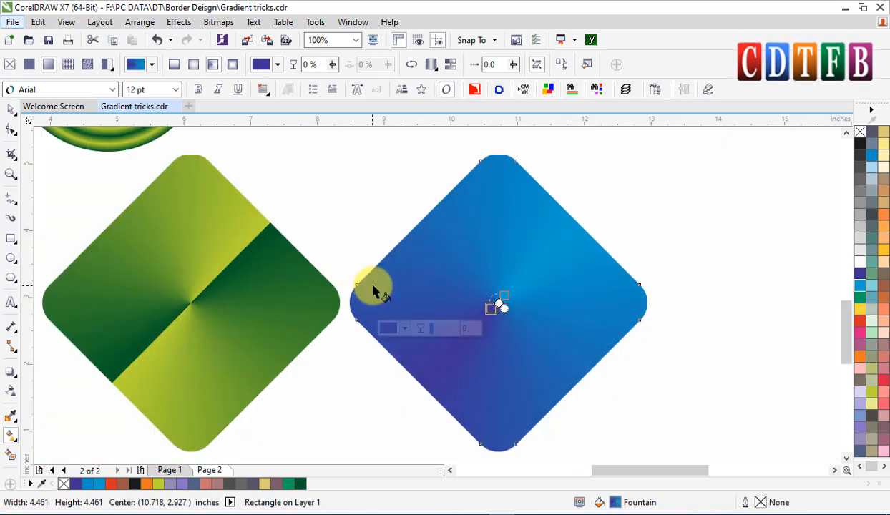
Recolour the original diamond's conical fill nodes with the same two blue shades.
{"action": "left_click", "coordinate": [276, 280]}
{"action": "left_click", "coordinate": [184, 308]}
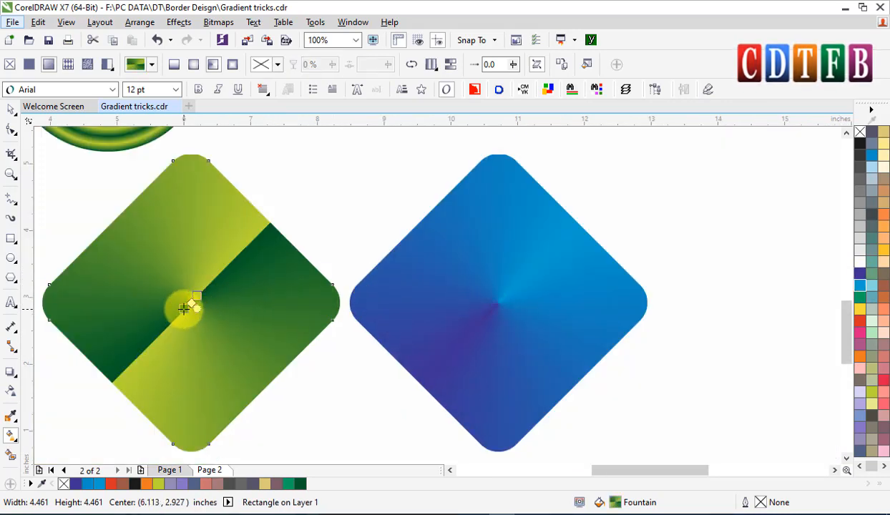
{"action": "left_click", "coordinate": [859, 289]}
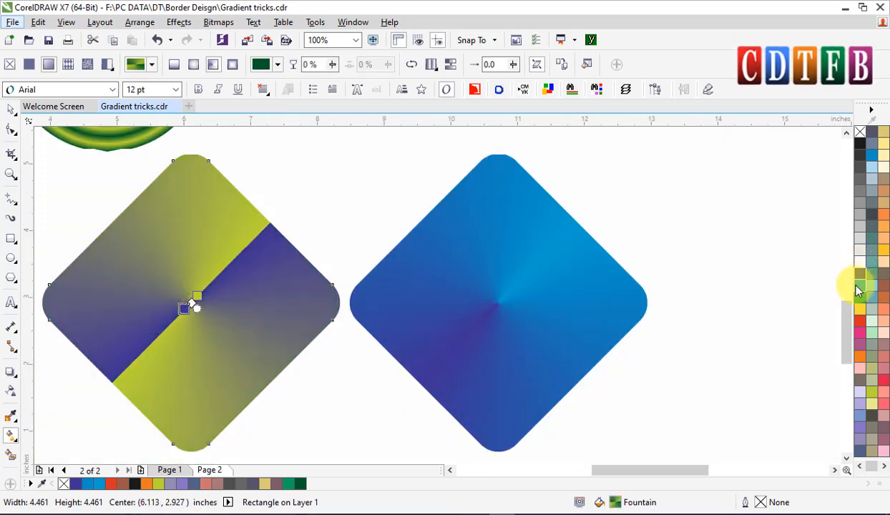
{"action": "left_click_drag", "start_coordinate": [148, 265], "coordinate": [197, 295]}
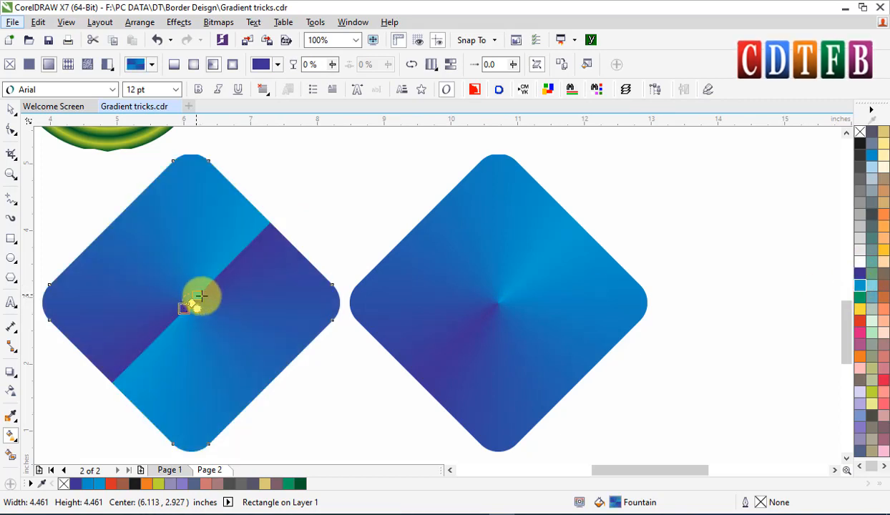
Move both blue diamonds up to the right of the stripe tiles.
{"action": "scroll", "coordinate": [250, 288], "scroll_direction": "down", "scroll_amount": 2}
{"action": "left_click", "coordinate": [10, 109]}
{"action": "left_click", "coordinate": [235, 281]}
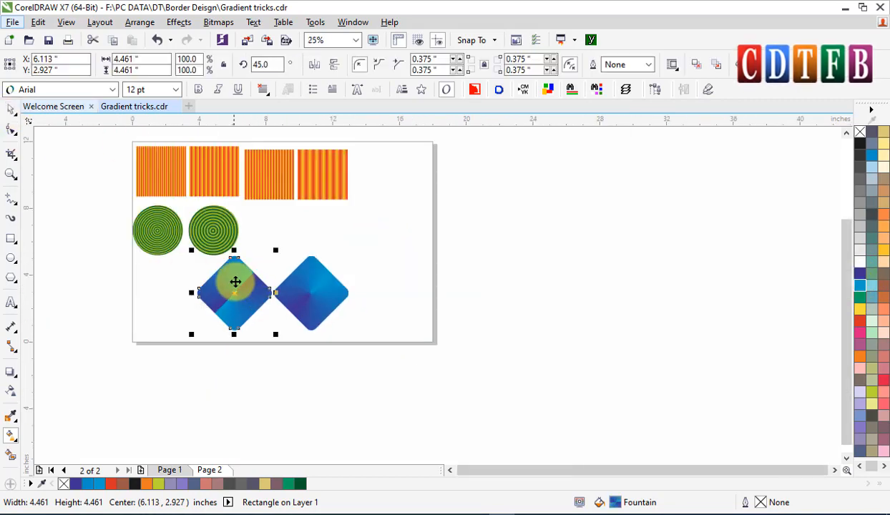
{"action": "left_click", "coordinate": [310, 300], "text": "shift"}
{"action": "left_click_drag", "start_coordinate": [248, 298], "coordinate": [411, 191]}
Duplicate both blue diamonds down below the page's ringed circles area.
{"action": "left_click", "coordinate": [506, 255]}
{"action": "left_click", "coordinate": [405, 180]}
{"action": "left_click", "coordinate": [473, 186], "text": "shift"}
{"action": "left_click_drag", "start_coordinate": [473, 186], "coordinate": [364, 278]}
{"action": "right_click", "coordinate": [364, 278]}
{"action": "left_click", "coordinate": [494, 318]}
Change both duplicated diamonds' fills to square fountain fills.
{"action": "scroll", "coordinate": [308, 303], "scroll_direction": "up", "scroll_amount": 1}
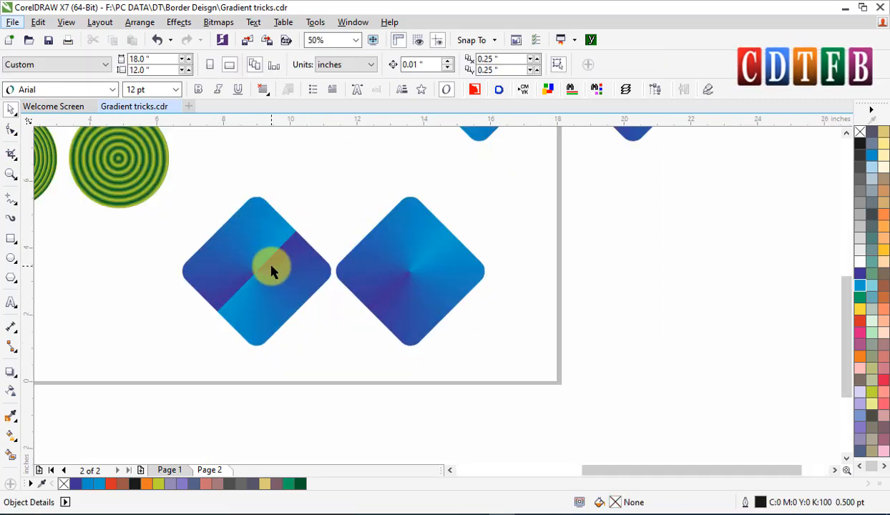
{"action": "left_click", "coordinate": [271, 265]}
{"action": "key", "text": "g"}
{"action": "left_click", "coordinate": [214, 65]}
{"action": "left_click", "coordinate": [233, 65]}
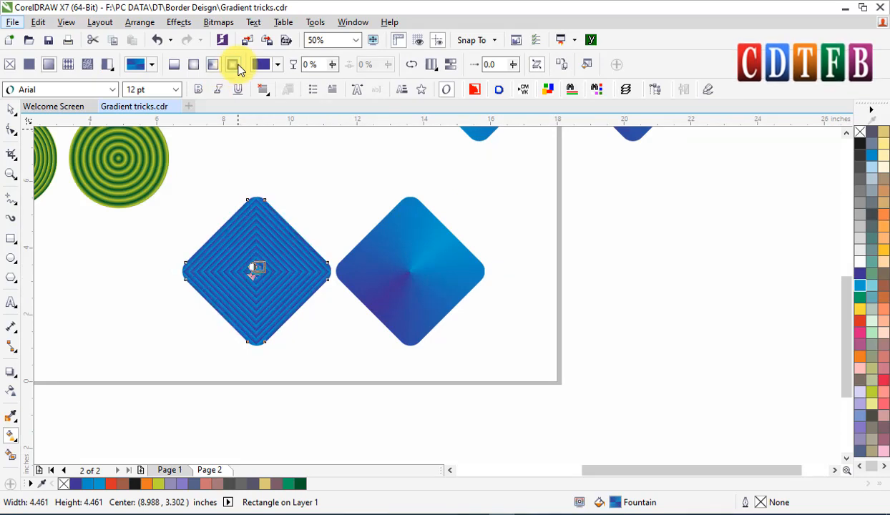
{"action": "left_click", "coordinate": [377, 252]}
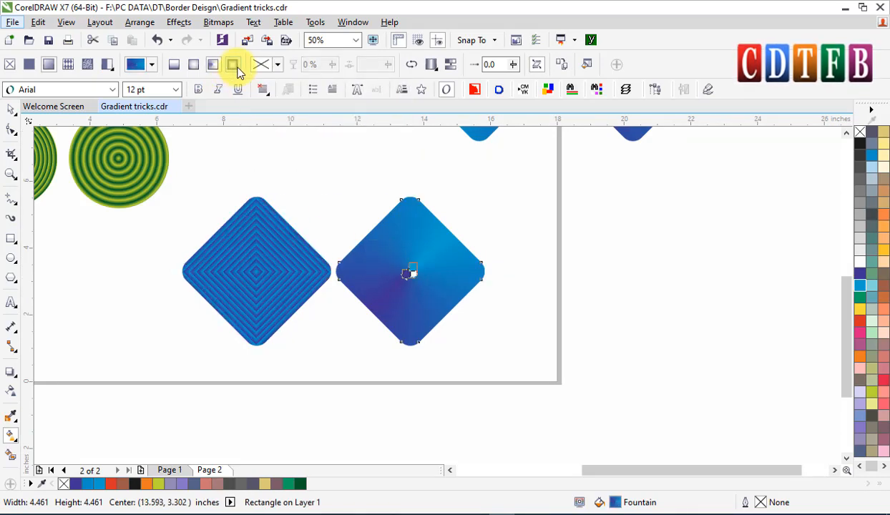
{"action": "left_click", "coordinate": [232, 65]}
{"action": "key", "text": "space"}
Recolour the lower-right diamond's square fill nodes with magenta, pink and black.
{"action": "scroll", "coordinate": [413, 255], "scroll_direction": "up", "scroll_amount": 1}
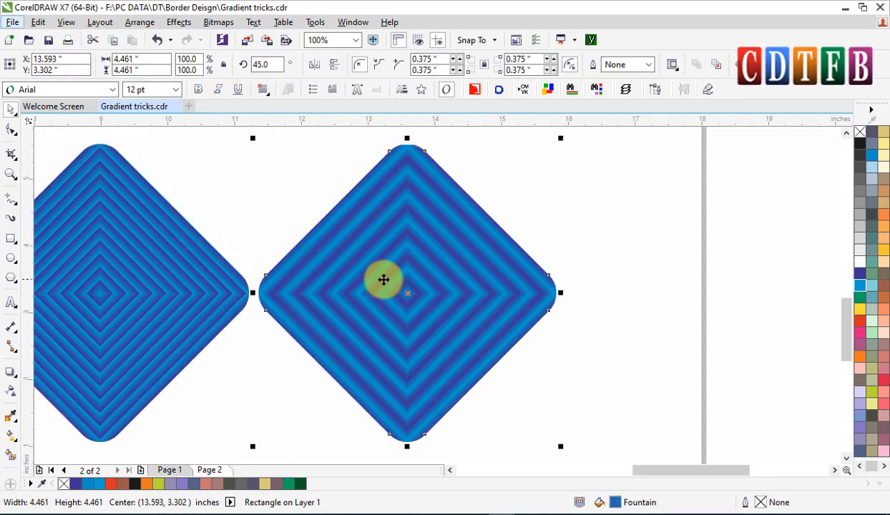
{"action": "key", "text": "g"}
{"action": "scroll", "coordinate": [416, 291], "scroll_direction": "up", "scroll_amount": 1}
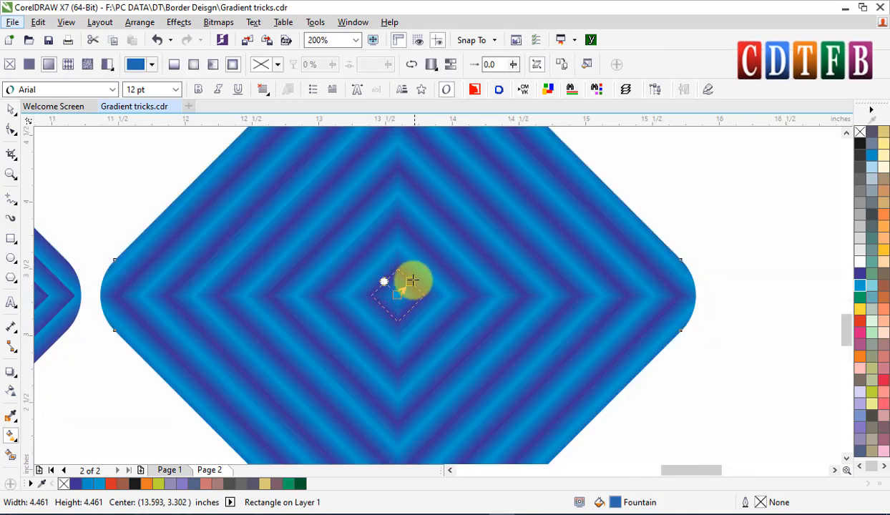
{"action": "left_click", "coordinate": [412, 282]}
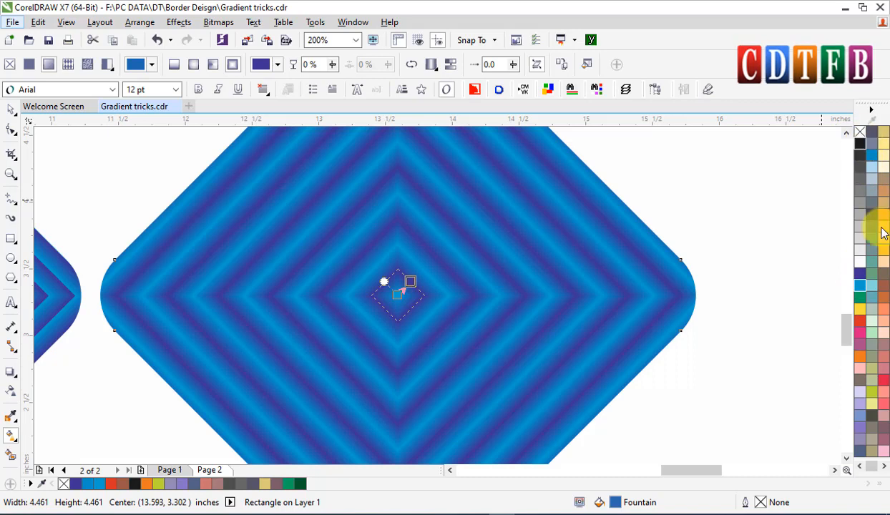
{"action": "left_click", "coordinate": [884, 469]}
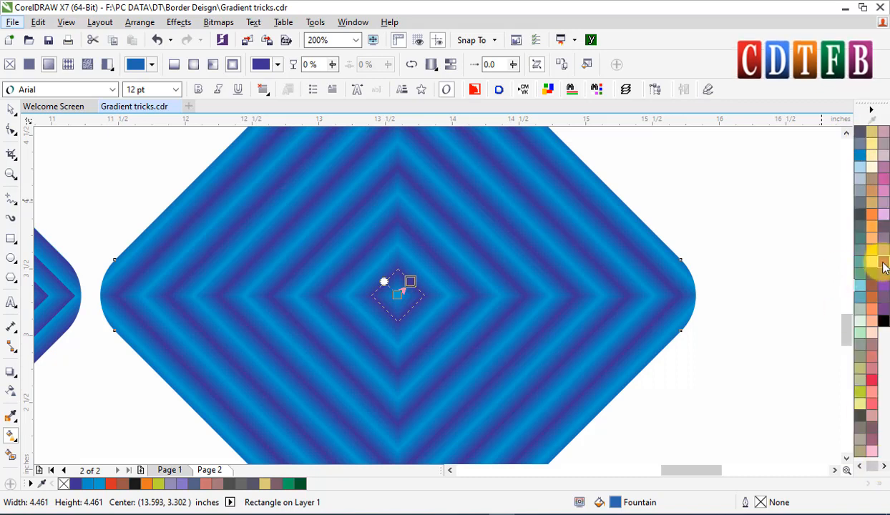
{"action": "left_click", "coordinate": [884, 262]}
{"action": "left_click", "coordinate": [859, 467]}
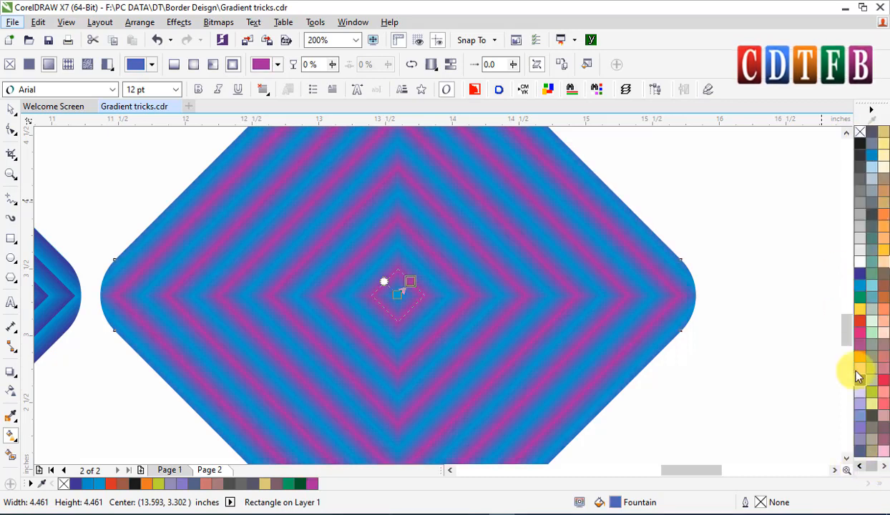
{"action": "left_click_drag", "start_coordinate": [860, 341], "coordinate": [397, 296]}
{"action": "scroll", "coordinate": [396, 296], "scroll_direction": "down", "scroll_amount": 2}
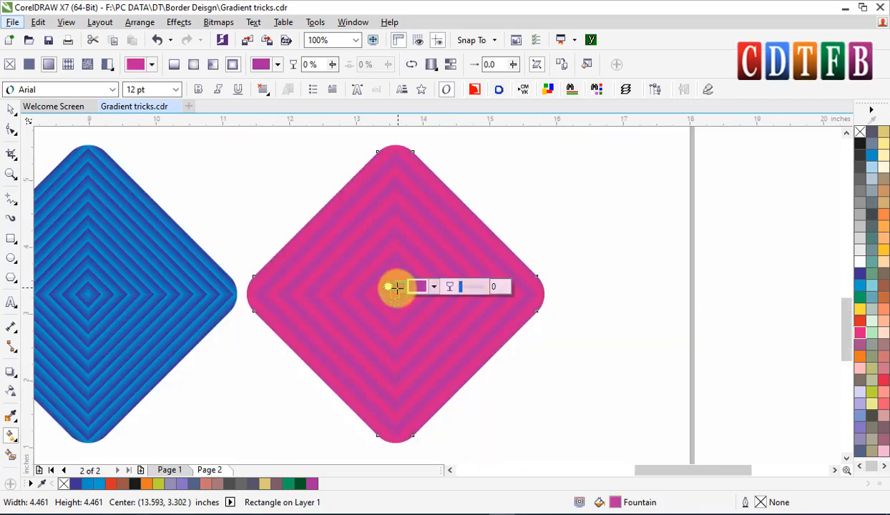
{"action": "left_click_drag", "start_coordinate": [860, 143], "coordinate": [400, 287]}
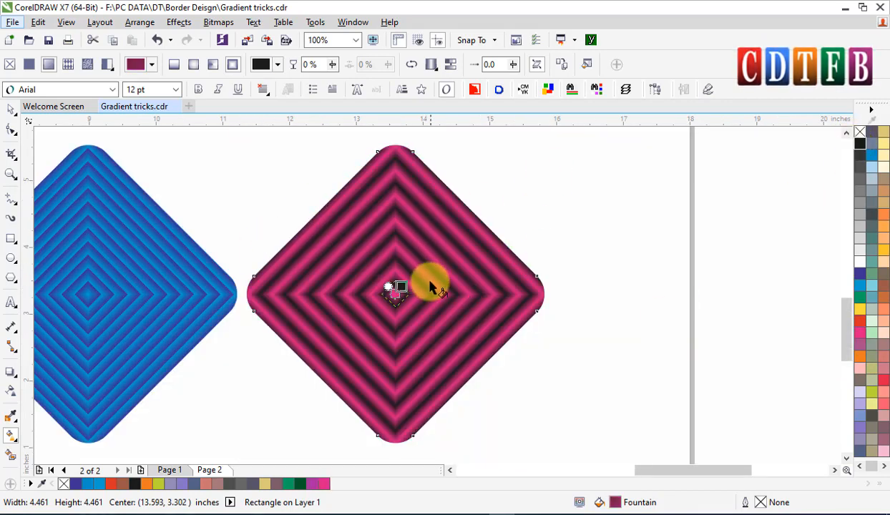
Recolour the lower-left diamond's square fill nodes with black and pink.
{"action": "scroll", "coordinate": [433, 284], "scroll_direction": "left", "scroll_amount": 4}
{"action": "left_click", "coordinate": [190, 280]}
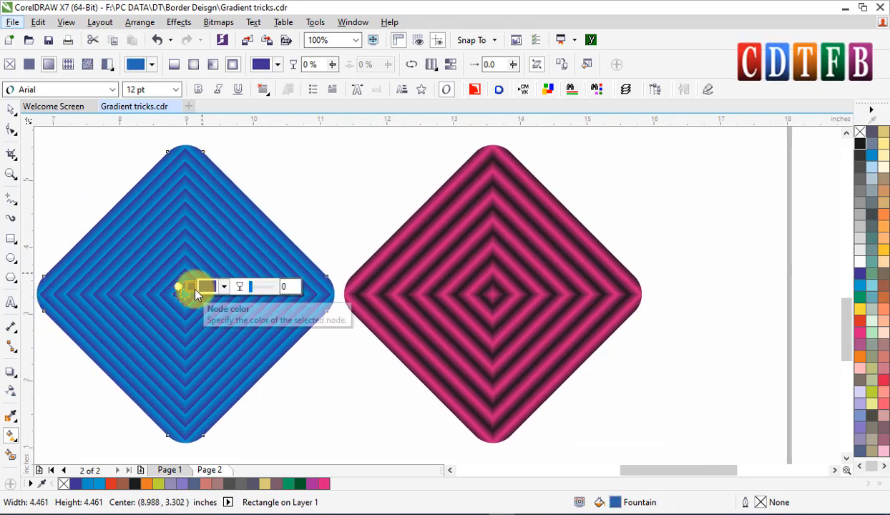
{"action": "scroll", "coordinate": [189, 281], "scroll_direction": "up", "scroll_amount": 2}
{"action": "left_click", "coordinate": [264, 273]}
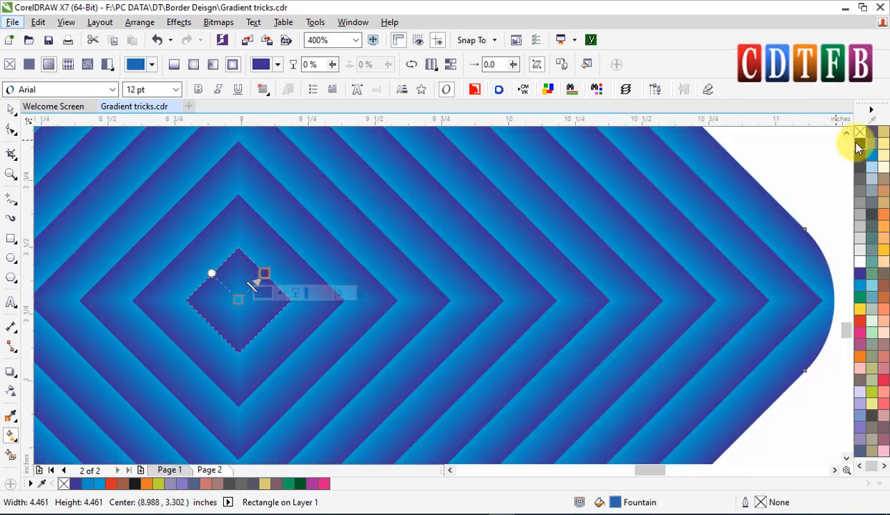
{"action": "left_click", "coordinate": [860, 143]}
{"action": "left_click_drag", "start_coordinate": [858, 337], "coordinate": [240, 302]}
{"action": "scroll", "coordinate": [258, 286], "scroll_direction": "down", "scroll_amount": 3}
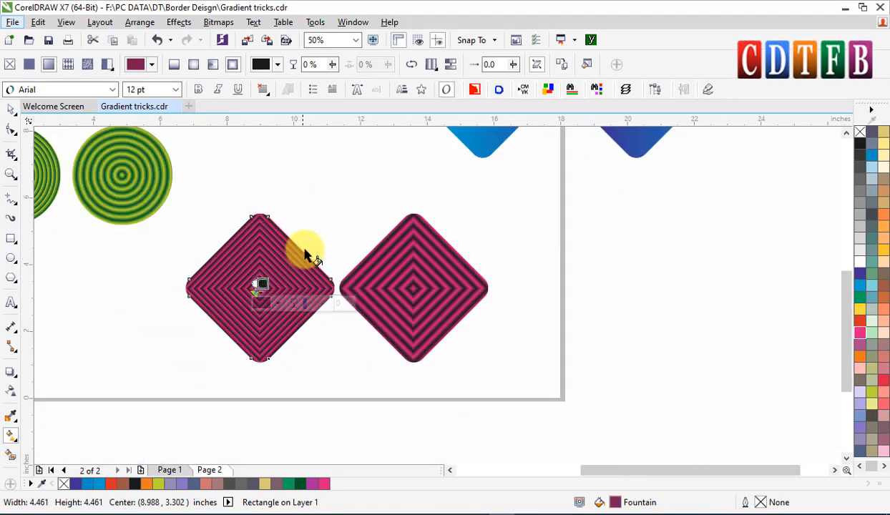
Move both pink-and-black diamonds down and left beneath the ringed circles.
{"action": "scroll", "coordinate": [445, 206], "scroll_direction": "down", "scroll_amount": 2}
{"action": "key", "text": "z"}
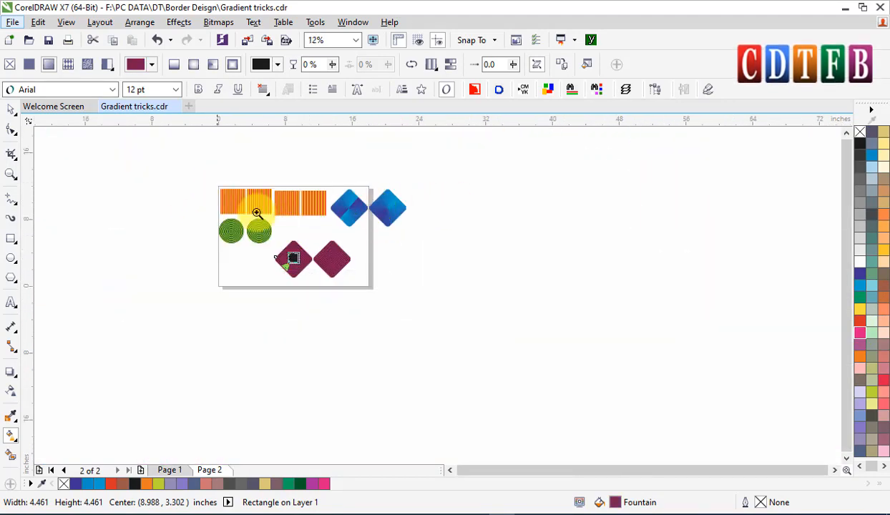
{"action": "left_click_drag", "start_coordinate": [218, 183], "coordinate": [423, 296]}
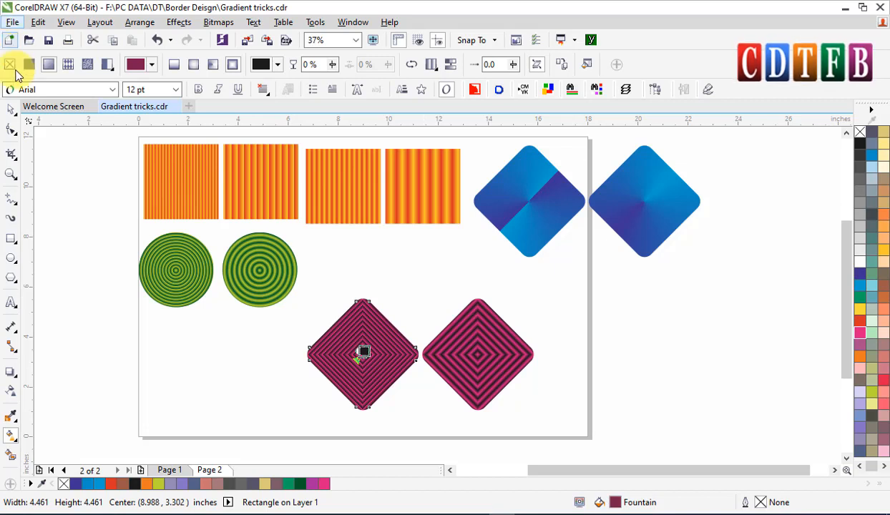
{"action": "left_click", "coordinate": [11, 109]}
{"action": "left_click", "coordinate": [486, 387], "text": "shift"}
{"action": "left_click_drag", "start_coordinate": [490, 336], "coordinate": [341, 346]}
{"action": "left_click", "coordinate": [570, 285]}
Set the page width to 100 inches.
{"action": "double_click", "coordinate": [164, 63]}
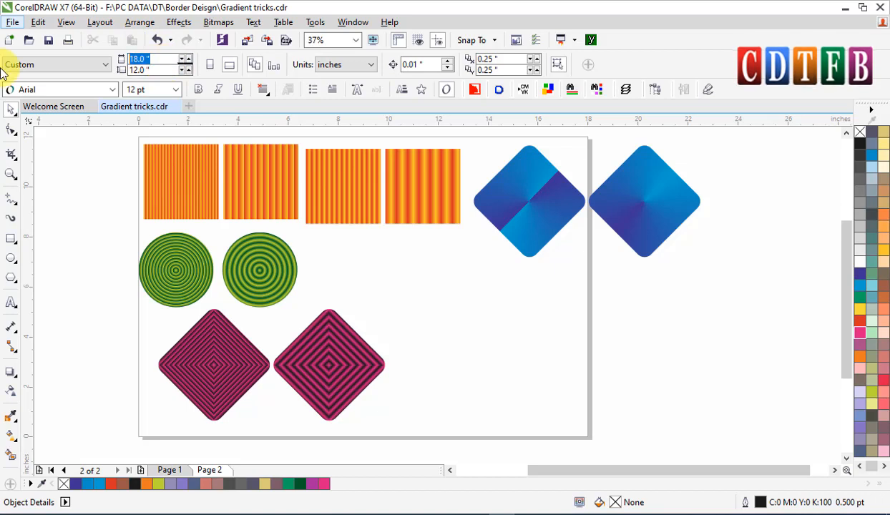
{"action": "type", "text": "100"}
{"action": "key", "text": "Return"}
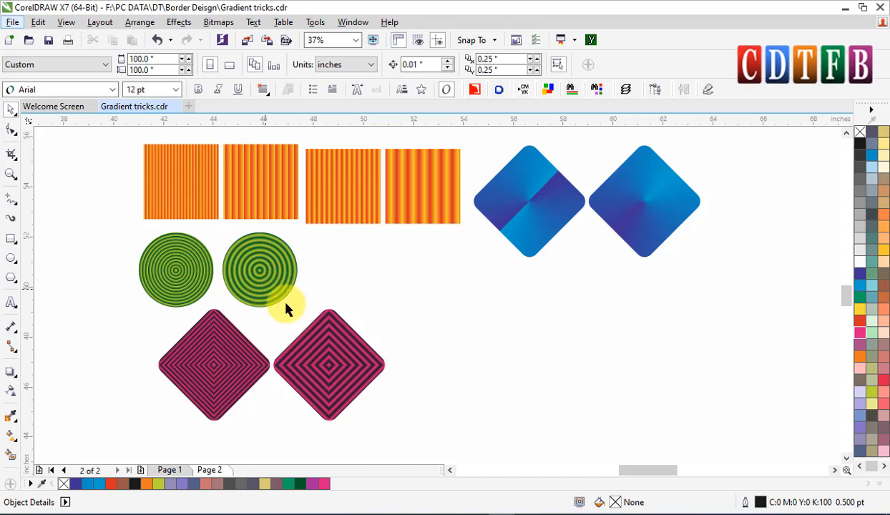
Align the left pink diamond's vertical centre with the left ringed circle.
{"action": "left_click", "coordinate": [280, 364]}
{"action": "left_click", "coordinate": [190, 364]}
{"action": "left_click", "coordinate": [174, 271], "text": "shift"}
{"action": "key", "text": "c"}
{"action": "left_click", "coordinate": [314, 379]}
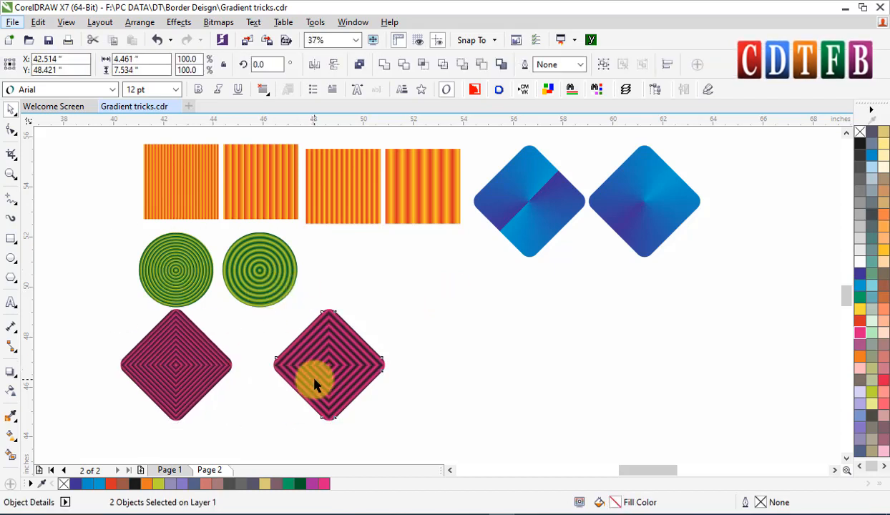
Align the right pink diamond's vertical centre with the right ringed circle.
{"action": "left_click", "coordinate": [272, 262], "text": "shift"}
{"action": "key", "text": "c"}
{"action": "left_click", "coordinate": [422, 297]}
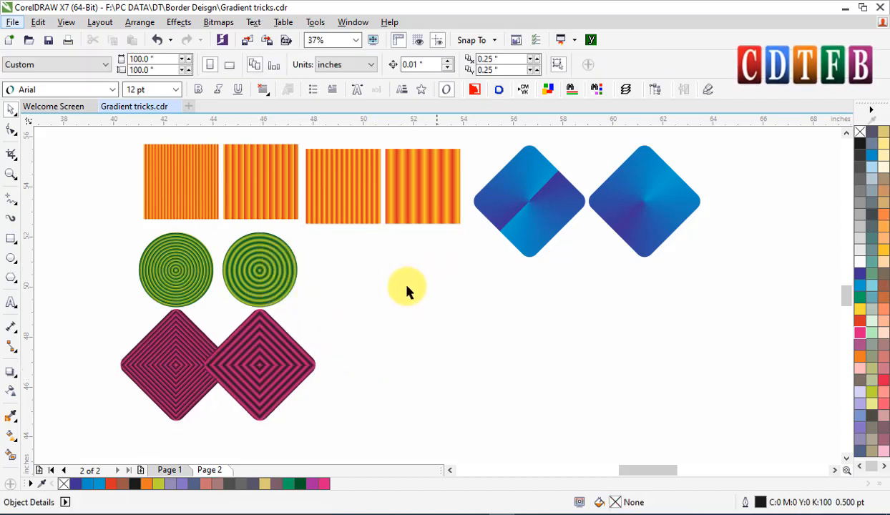
Duplicate the first two stripe tiles, placing the copies below and to the right of the originals.
{"action": "left_click", "coordinate": [177, 180]}
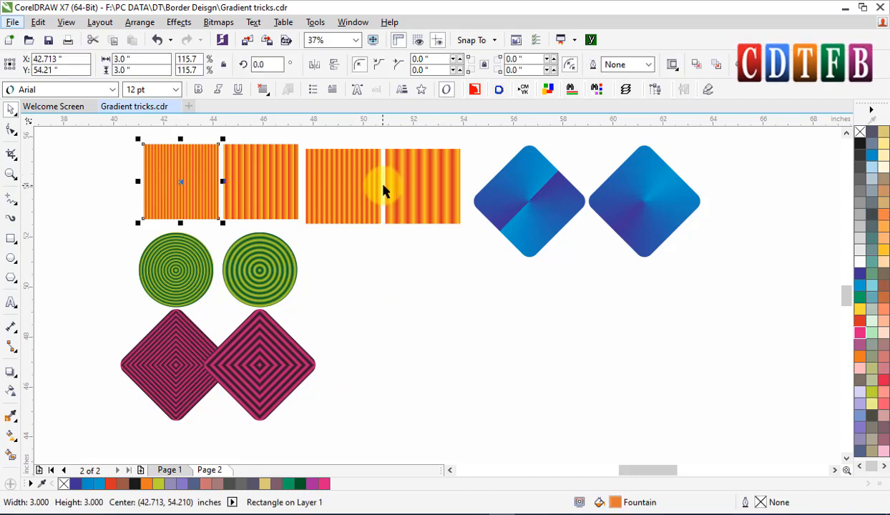
{"action": "left_click", "coordinate": [243, 194], "text": "shift"}
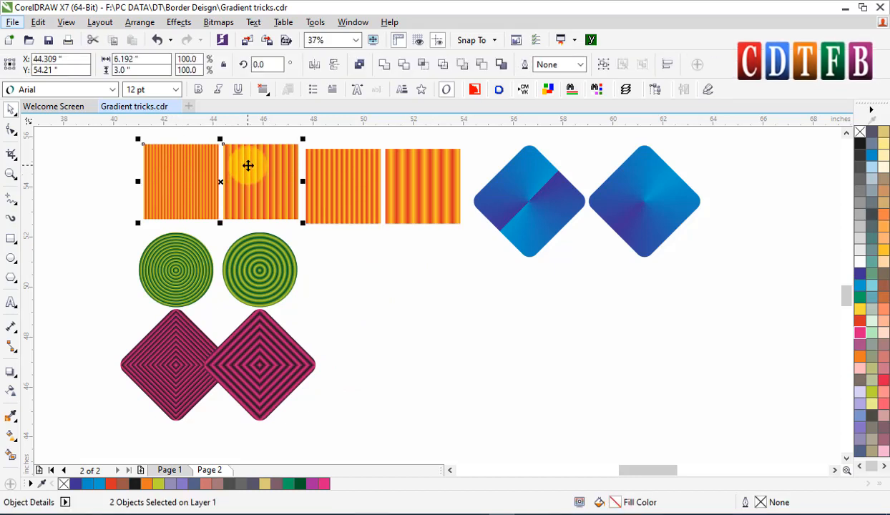
{"action": "mouse_move", "coordinate": [246, 166]}
{"action": "left_mouse_down"}
{"action": "mouse_move", "coordinate": [403, 316]}
{"action": "mouse_move", "coordinate": [475, 351]}
{"action": "left_mouse_up"}
Try angling the left copied tile's fountain fill with the Interactive Fill tool, then undo it.
{"action": "key", "text": "z"}
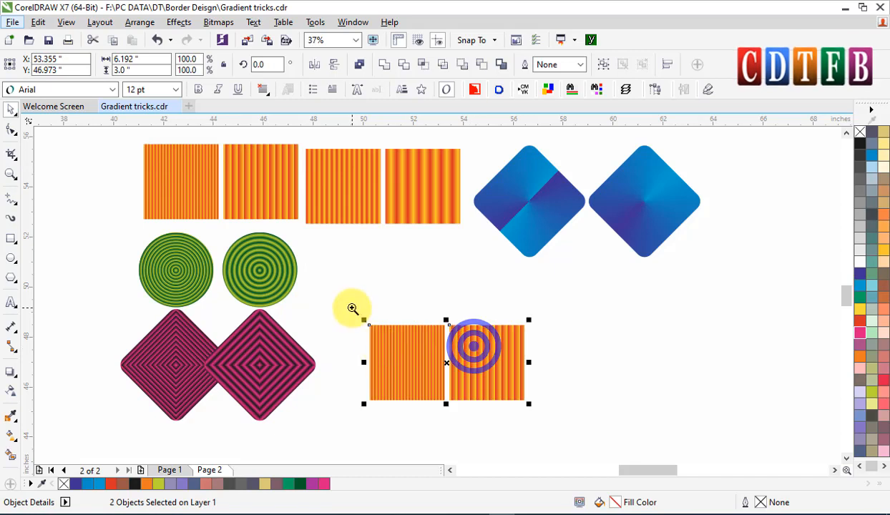
{"action": "left_click_drag", "start_coordinate": [358, 312], "coordinate": [532, 407]}
{"action": "left_click", "coordinate": [777, 299]}
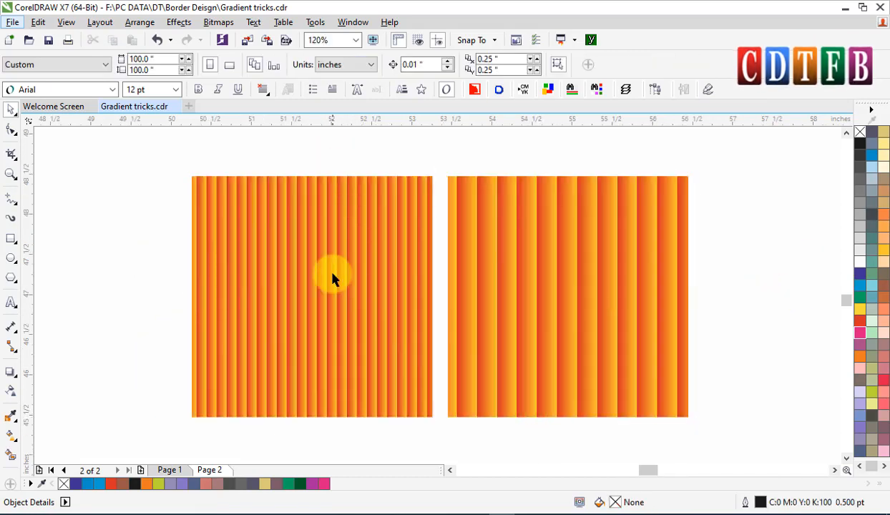
{"action": "left_click", "coordinate": [348, 233]}
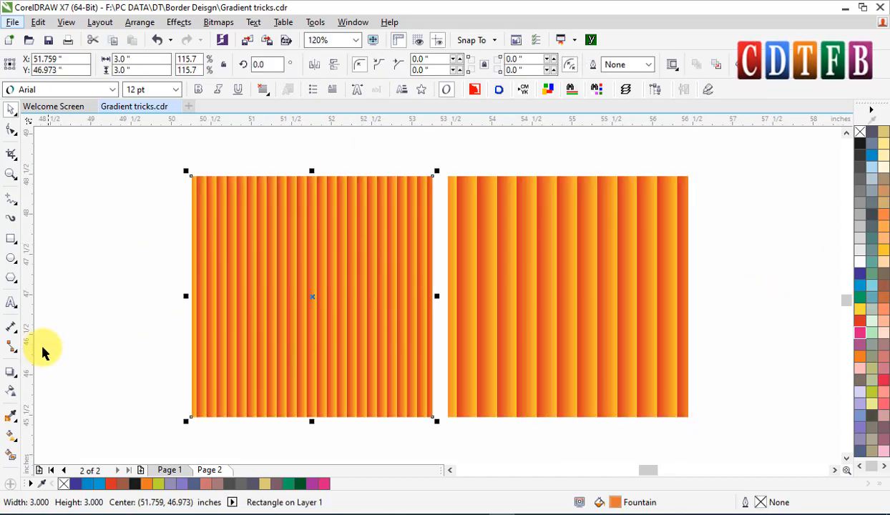
{"action": "left_click", "coordinate": [10, 457]}
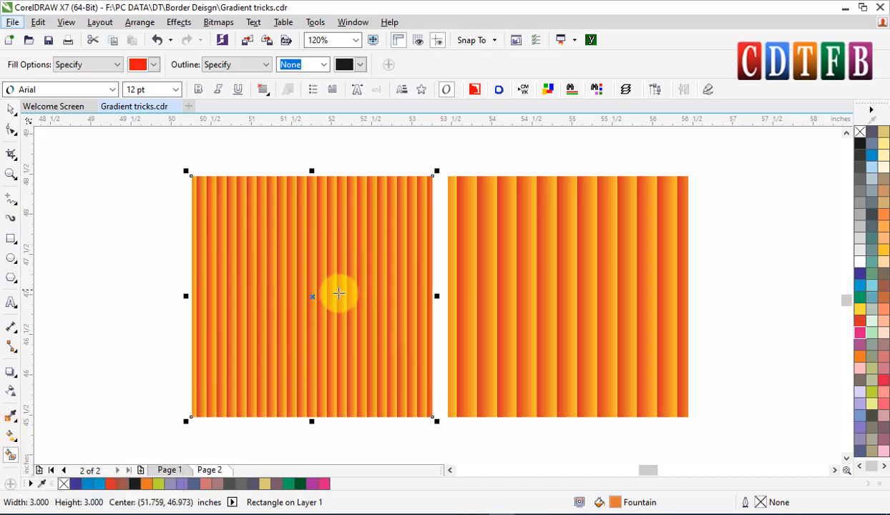
{"action": "left_click", "coordinate": [11, 435]}
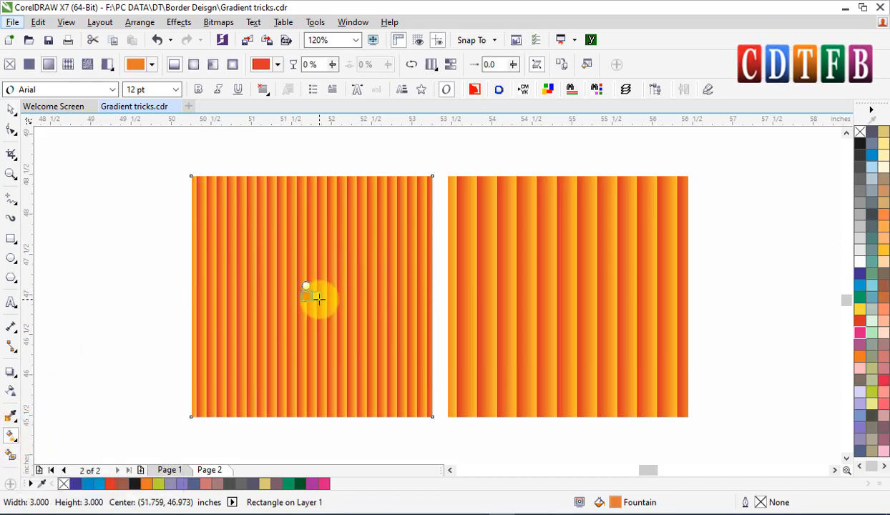
{"action": "mouse_move", "coordinate": [318, 299]}
{"action": "left_mouse_down"}
{"action": "mouse_move", "coordinate": [310, 268]}
{"action": "mouse_move", "coordinate": [318, 315]}
{"action": "left_mouse_up"}
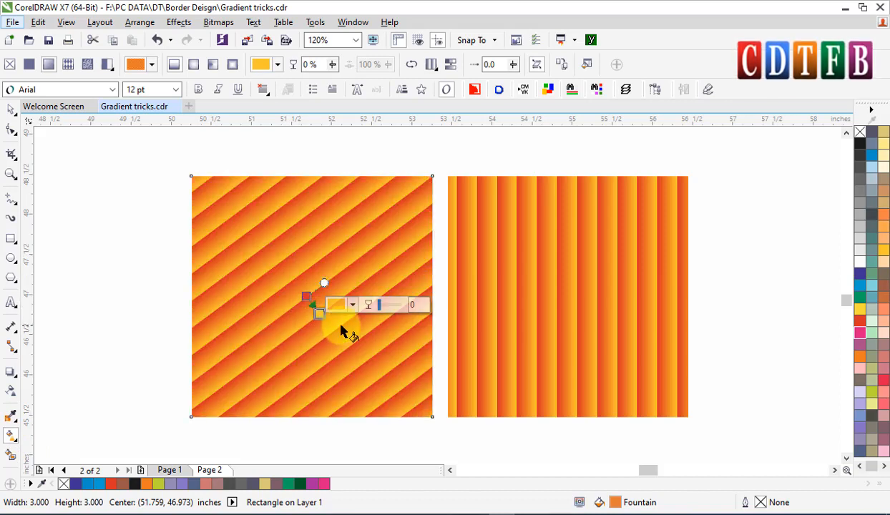
{"action": "key", "text": "ctrl+z"}
{"action": "key", "text": "ctrl+z"}
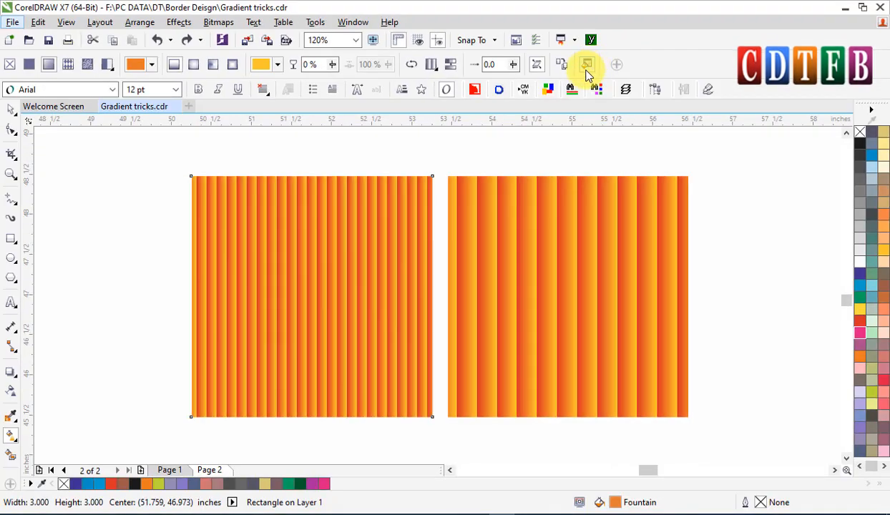
Rotate the left copied tile's fountain fill by 30° in Edit Fill.
{"action": "left_click", "coordinate": [586, 69]}
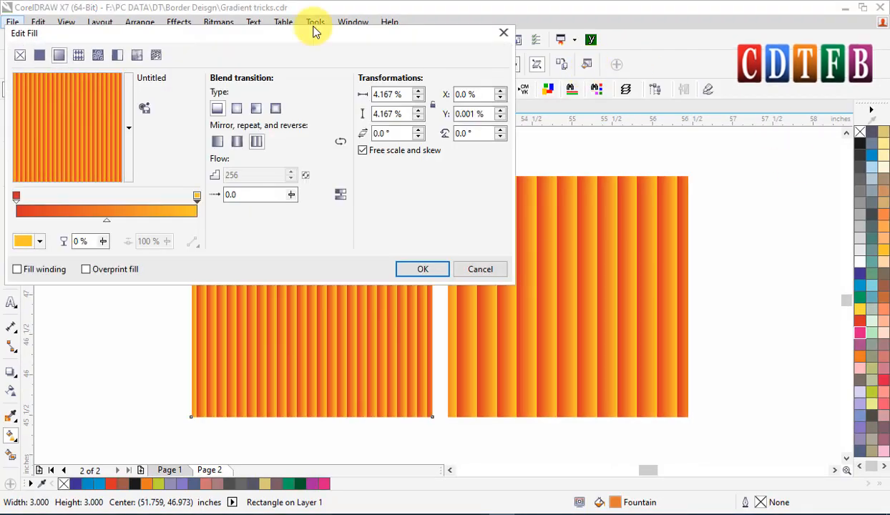
{"action": "left_click_drag", "start_coordinate": [331, 22], "coordinate": [324, 19]}
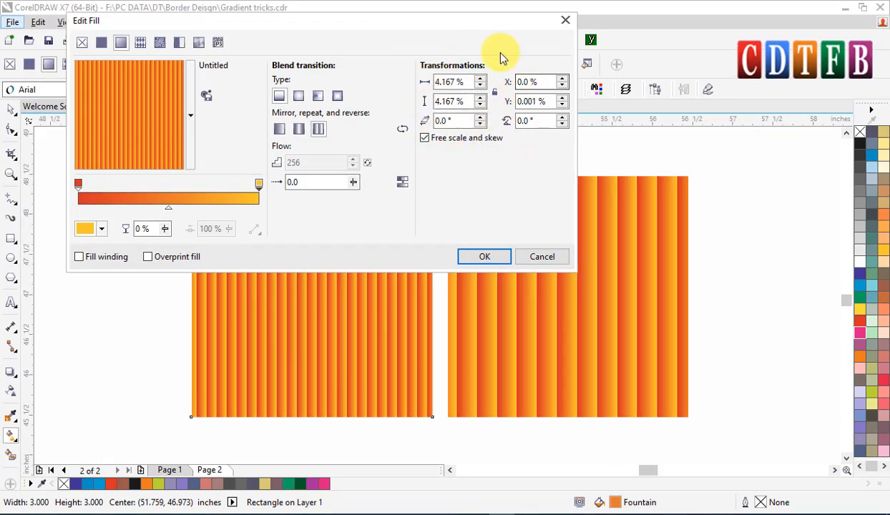
{"action": "left_click_drag", "start_coordinate": [429, 24], "coordinate": [397, 12]}
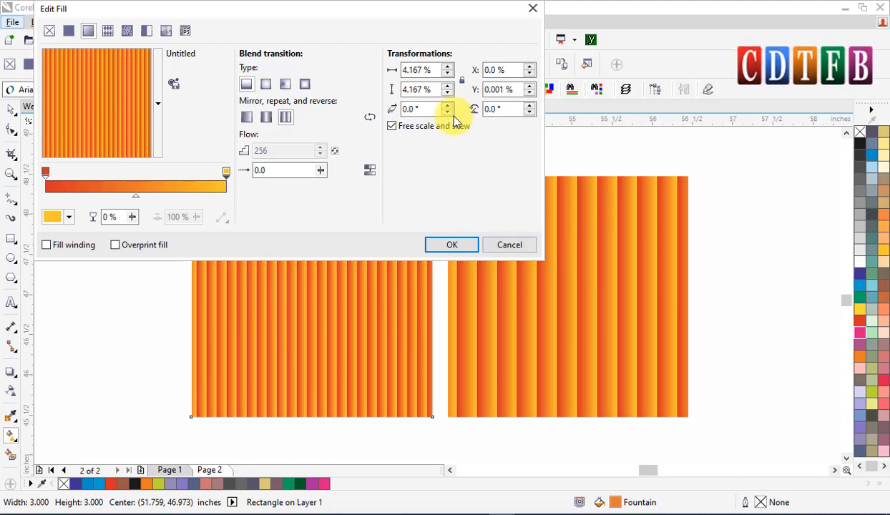
{"action": "double_click", "coordinate": [509, 108]}
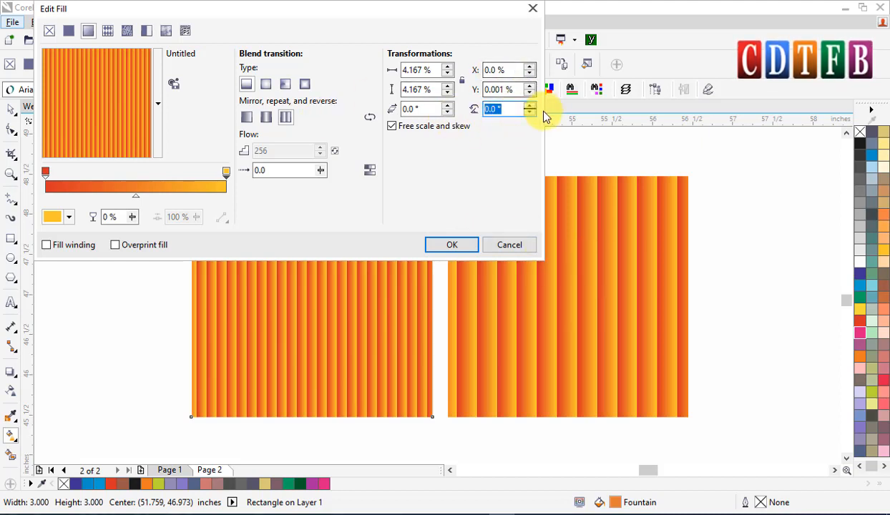
{"action": "type", "text": "30"}
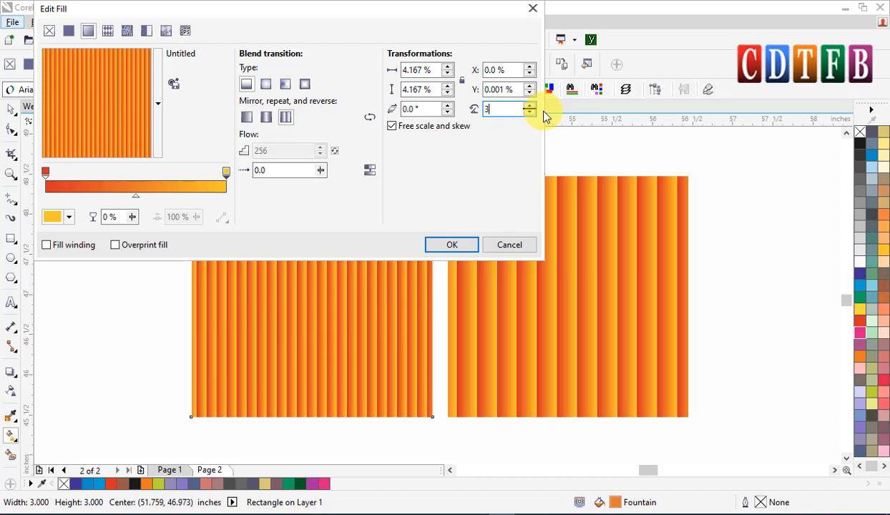
{"action": "left_click", "coordinate": [514, 90]}
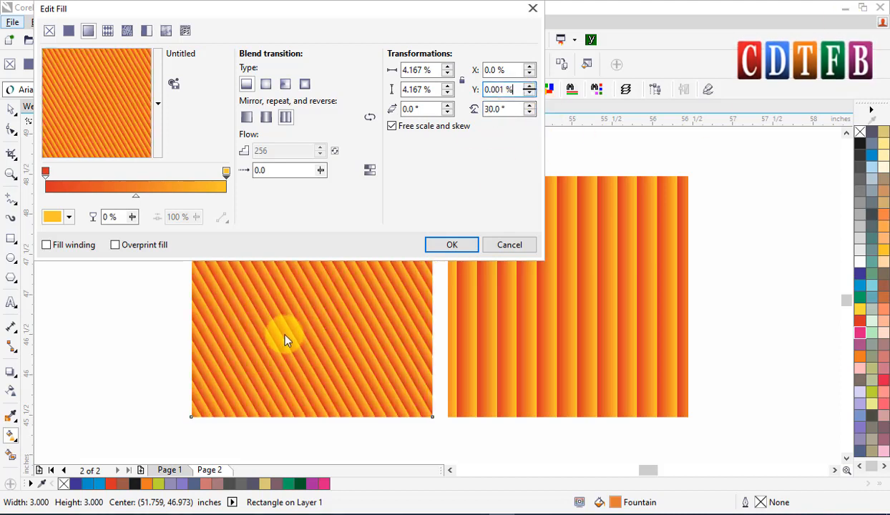
{"action": "left_click", "coordinate": [452, 244]}
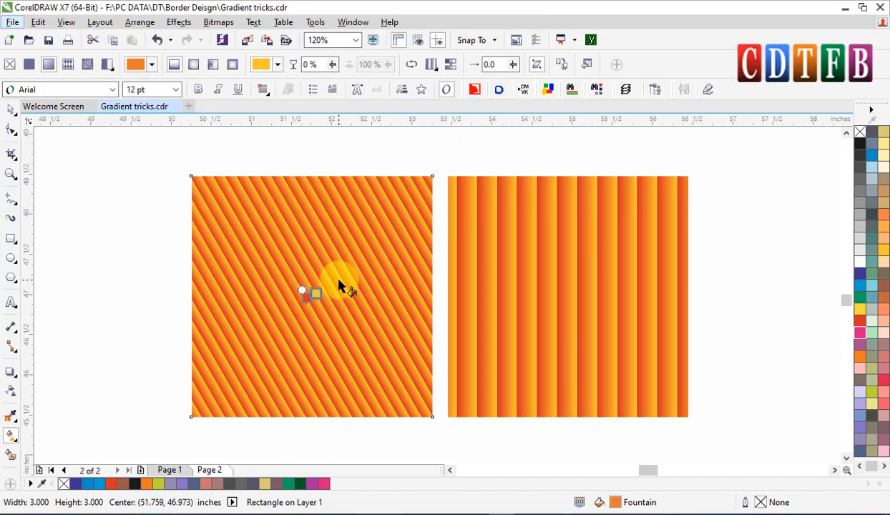
Skew the right copied tile's fountain fill by 30° in Edit Fill.
{"action": "left_click", "coordinate": [628, 243]}
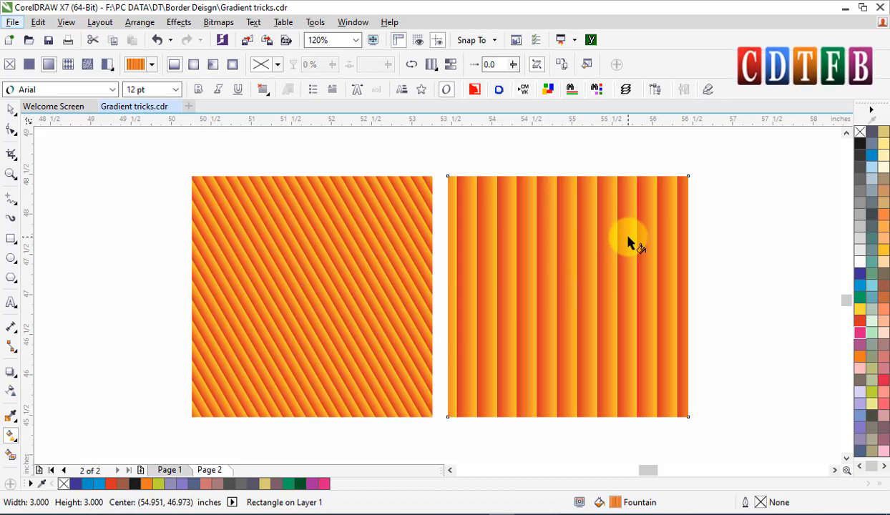
{"action": "double_click", "coordinate": [628, 243]}
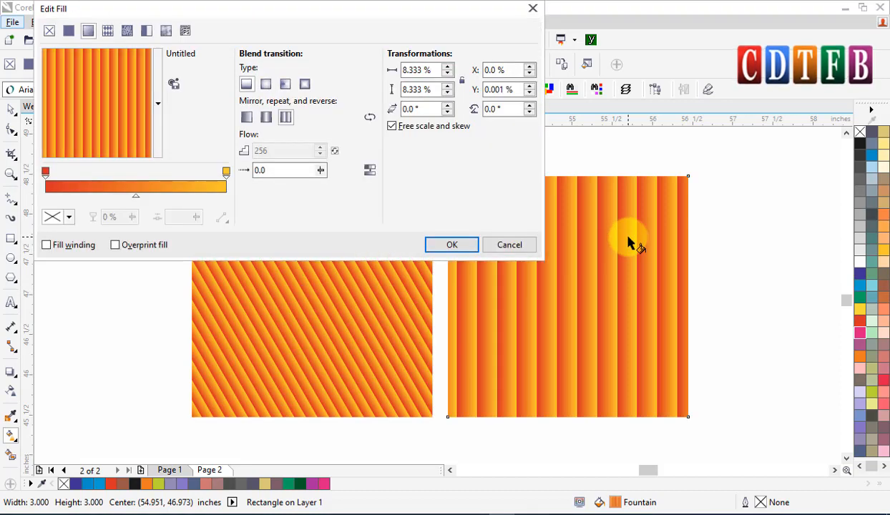
{"action": "double_click", "coordinate": [426, 109]}
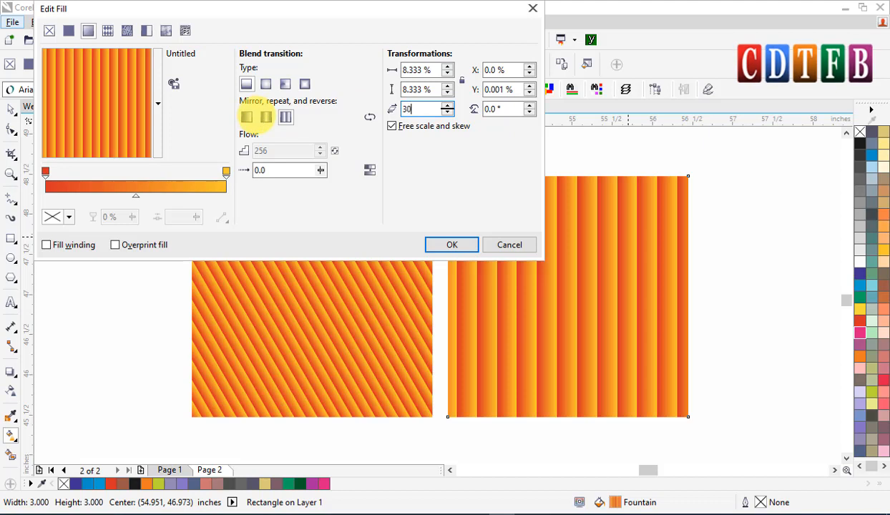
{"action": "left_click", "coordinate": [451, 244]}
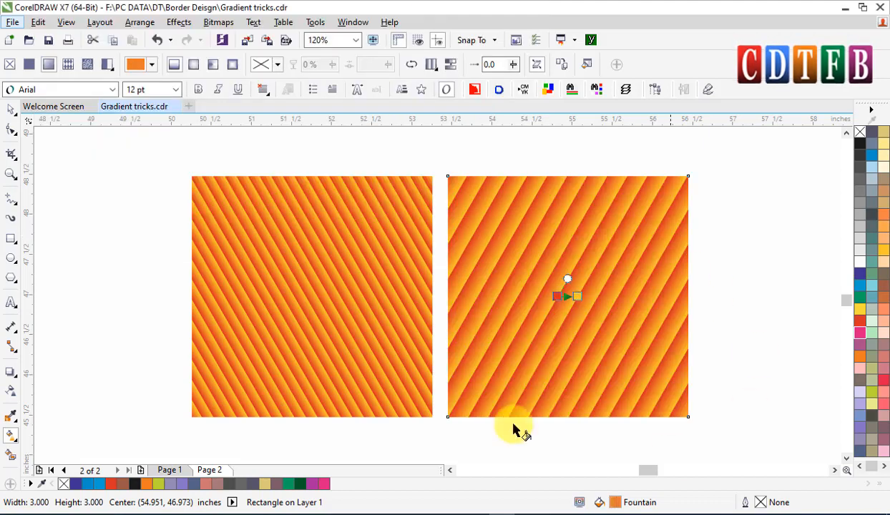
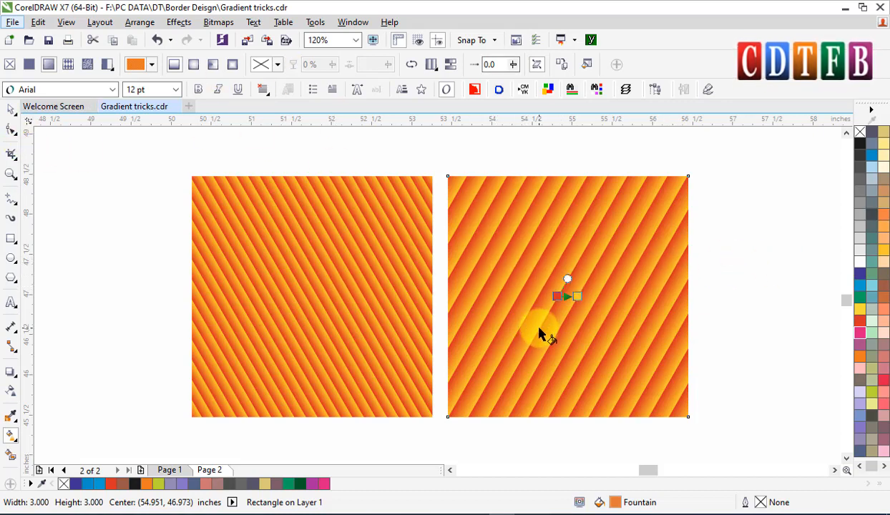
{"action": "key", "text": "F11"}
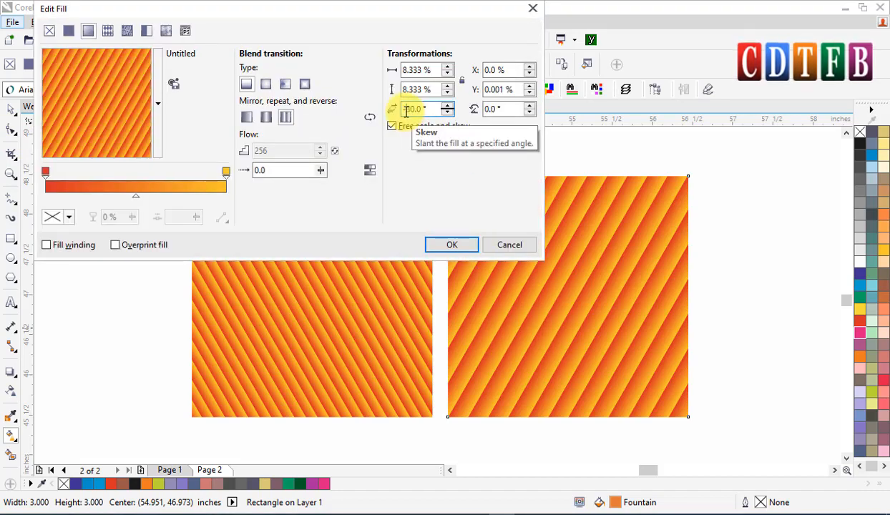
{"action": "key", "text": "Return"}
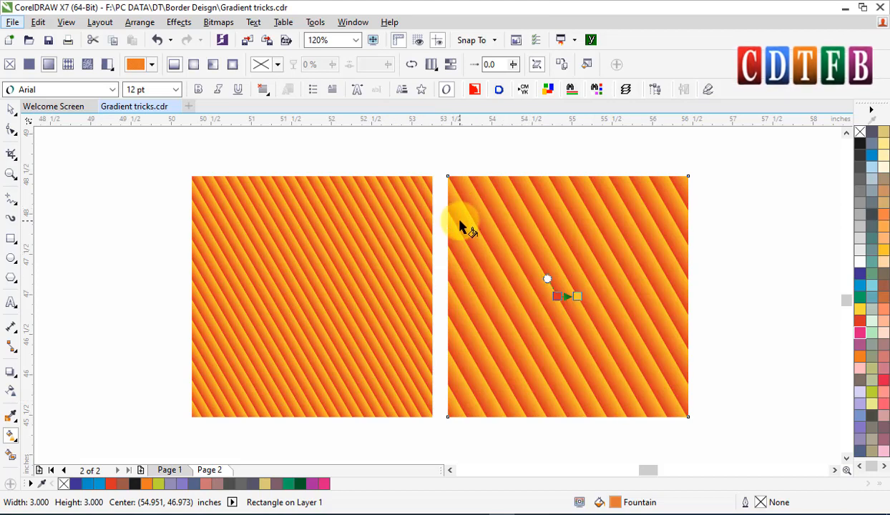
{"action": "key", "text": "ctrl+z"}
{"action": "scroll", "coordinate": [481, 266], "scroll_direction": "down", "scroll_amount": 2}
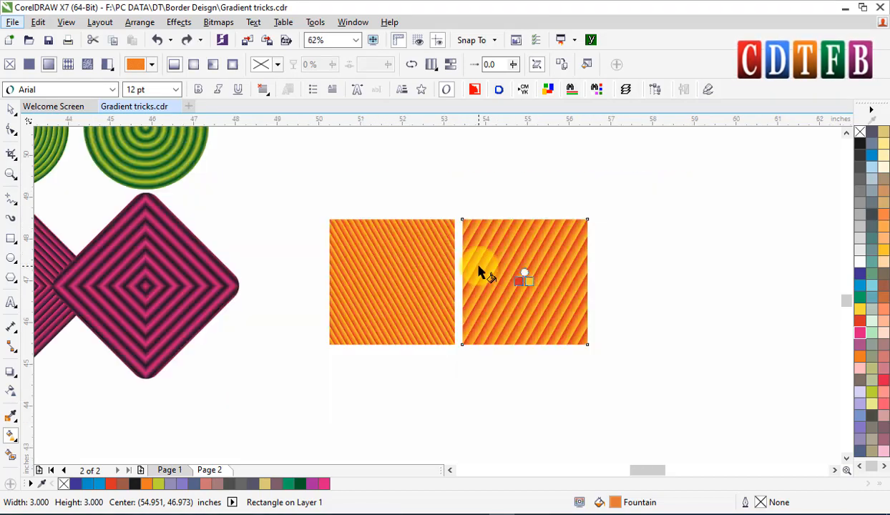
{"action": "scroll", "coordinate": [279, 247], "scroll_direction": "up", "scroll_amount": 3}
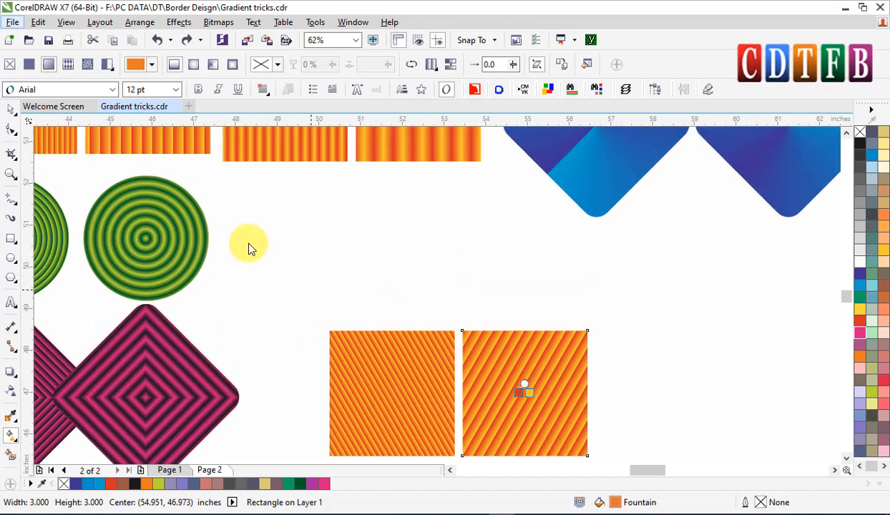
Duplicate the ringed green circle and the pink diamond, placing the copies to the right of the copied stripe tiles.
{"action": "left_click", "coordinate": [11, 109]}
{"action": "left_click", "coordinate": [120, 241]}
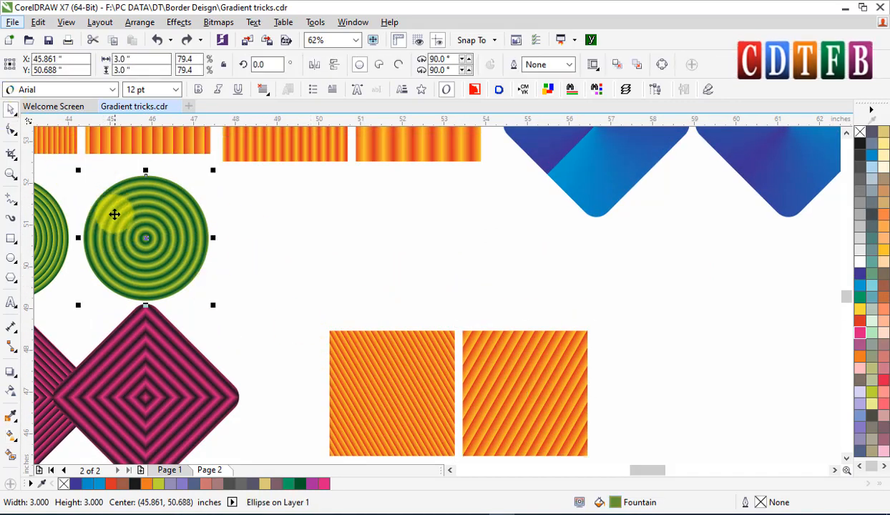
{"action": "left_click_drag", "start_coordinate": [115, 214], "coordinate": [660, 368]}
{"action": "scroll", "coordinate": [187, 368], "scroll_direction": "down", "scroll_amount": 4}
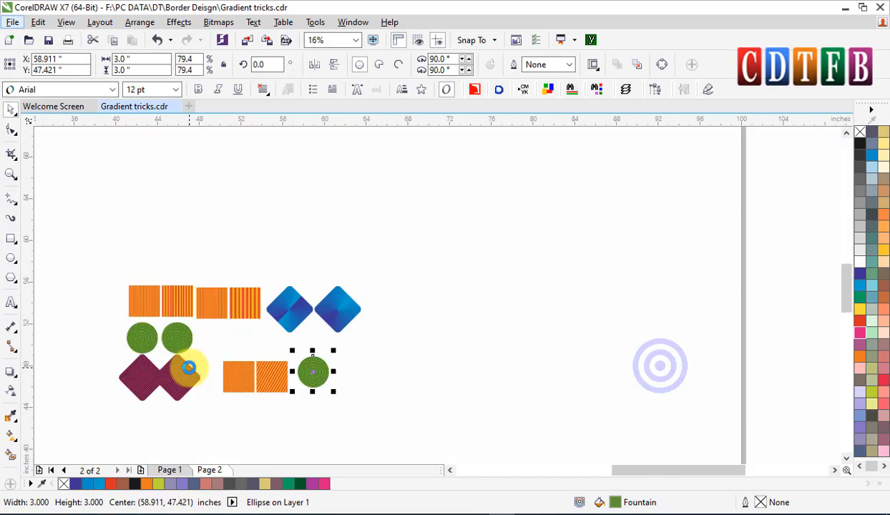
{"action": "left_click_drag", "start_coordinate": [178, 371], "coordinate": [356, 372]}
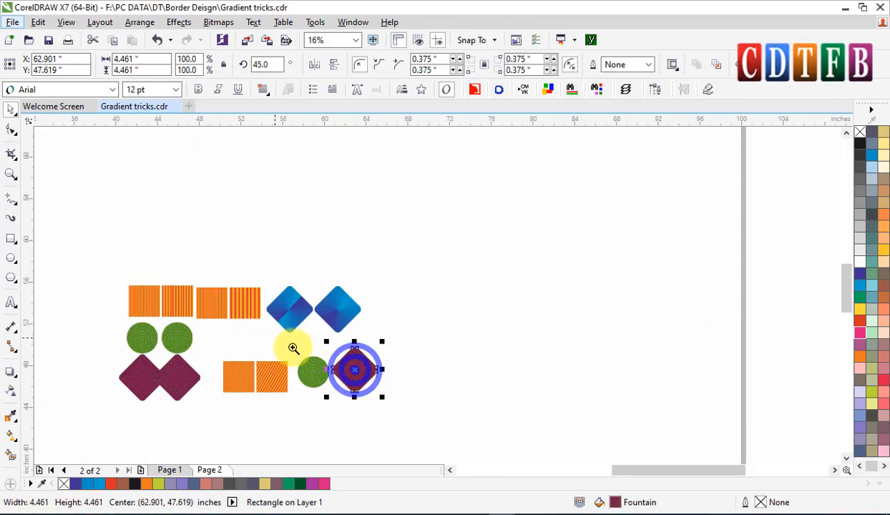
Rotate the copied pink diamond's fountain fill by 15° in Edit Fill.
{"action": "left_click_drag", "start_coordinate": [283, 336], "coordinate": [427, 407]}
{"action": "key", "text": "g"}
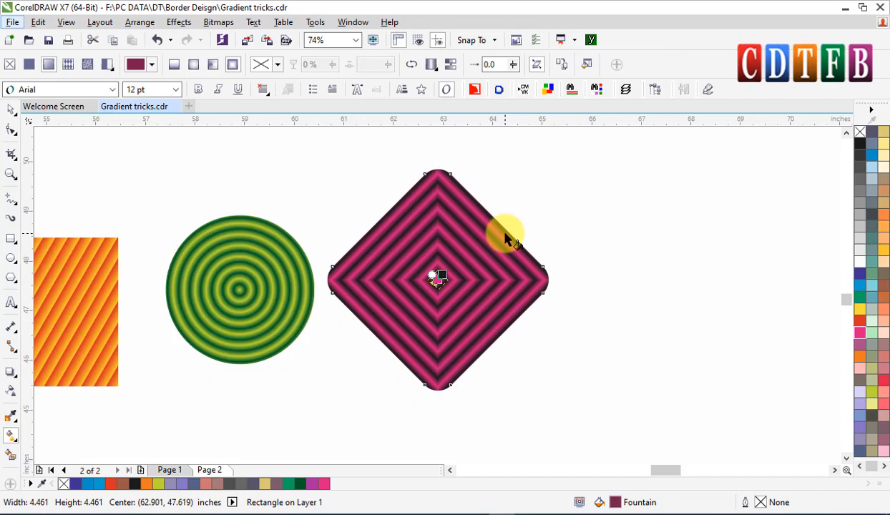
{"action": "key", "text": "F11"}
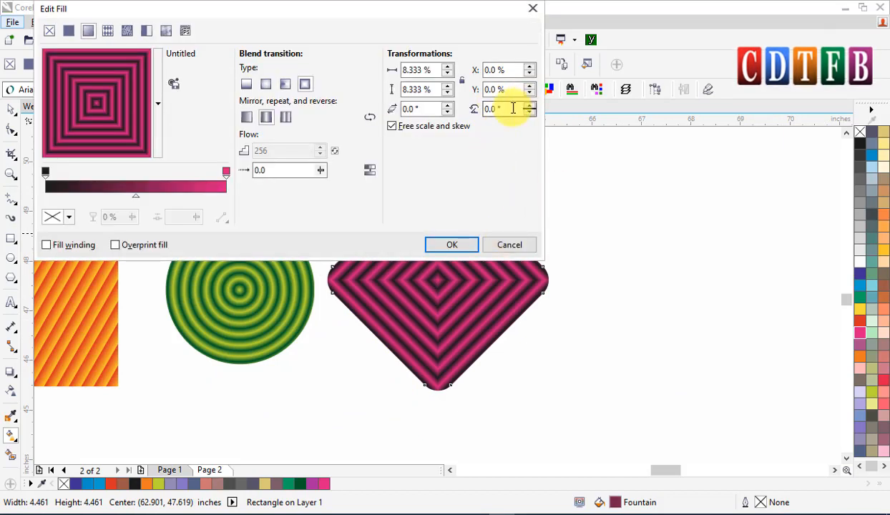
{"action": "double_click", "coordinate": [512, 108]}
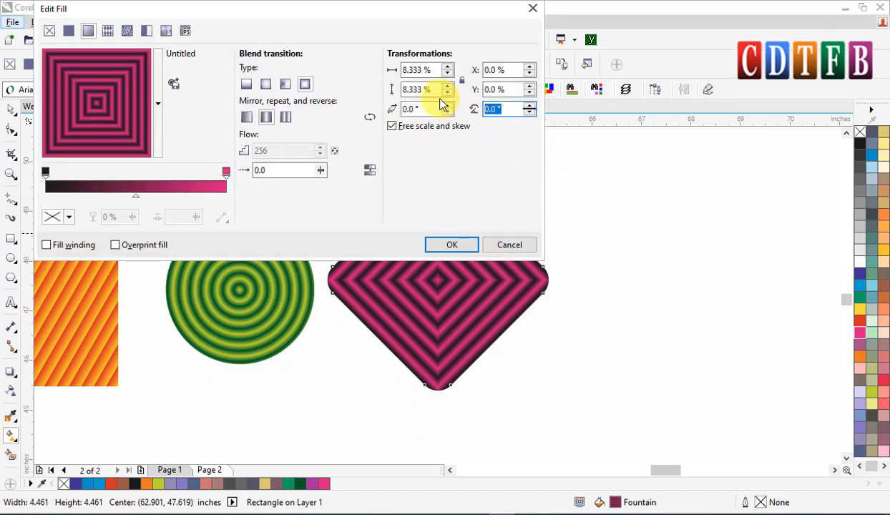
{"action": "type", "text": "15"}
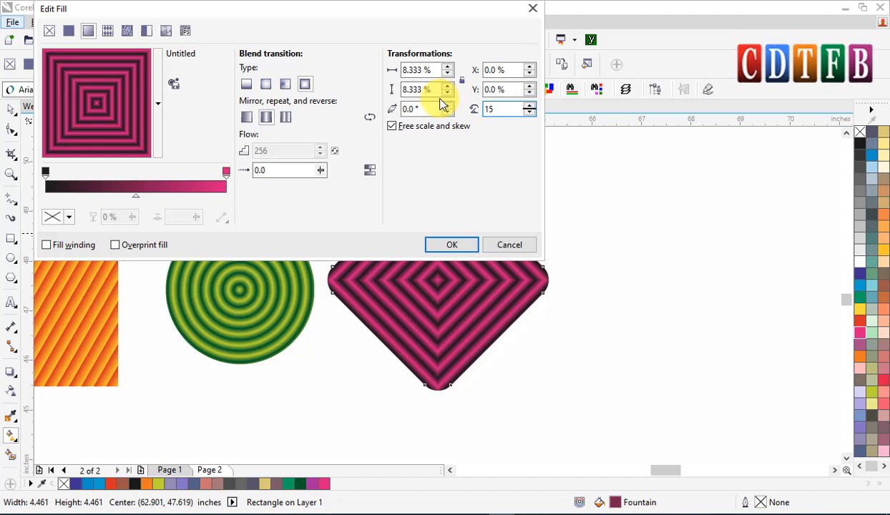
{"action": "key", "text": "Return"}
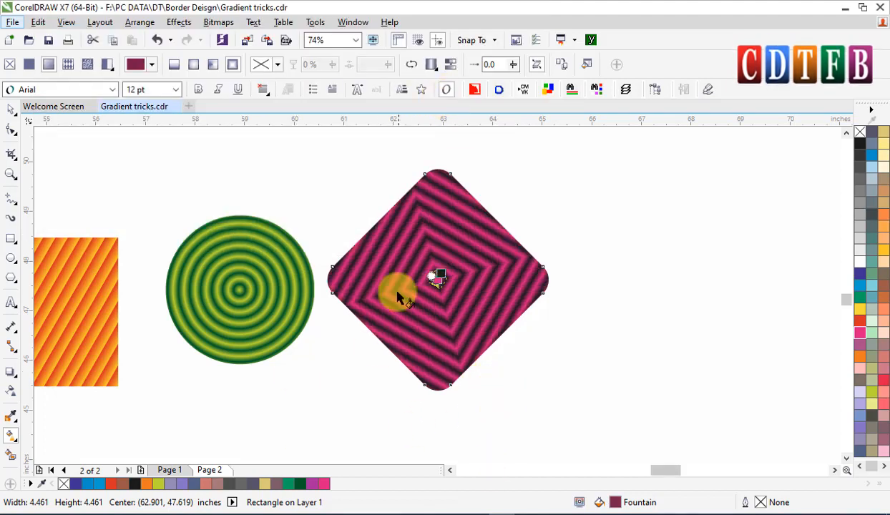
Set the copied diamond's fountain fill rotation to 30° in Edit Fill.
{"action": "key", "text": "F11"}
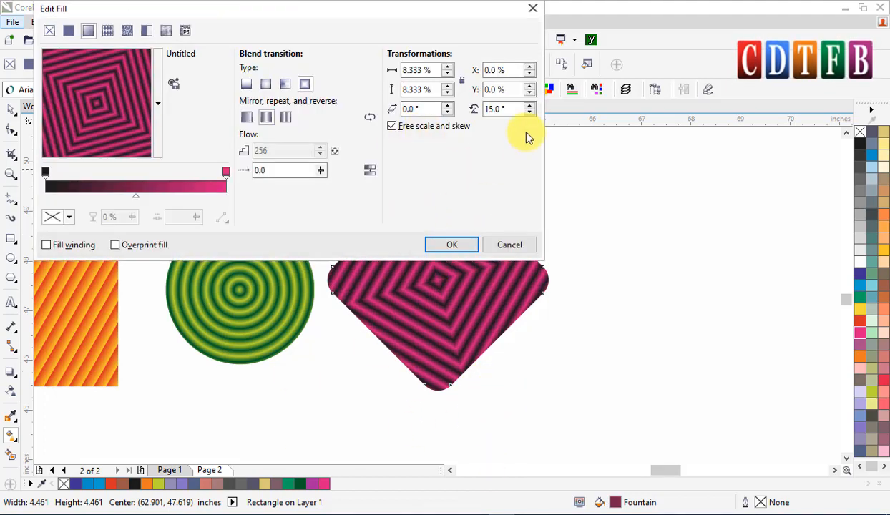
{"action": "double_click", "coordinate": [500, 108]}
{"action": "type", "text": "30"}
{"action": "key", "text": "Return"}
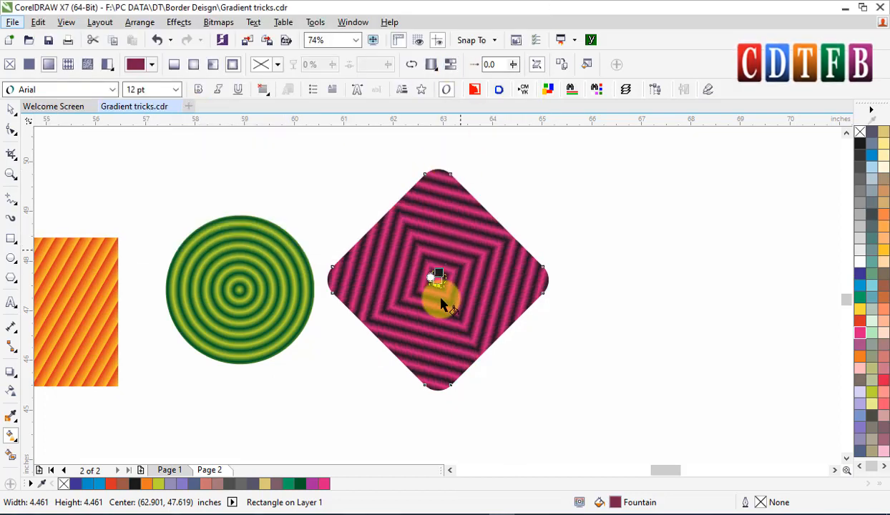
Rotate the copied green circle's fountain fill by 30° in Edit Fill.
{"action": "left_click", "coordinate": [261, 280]}
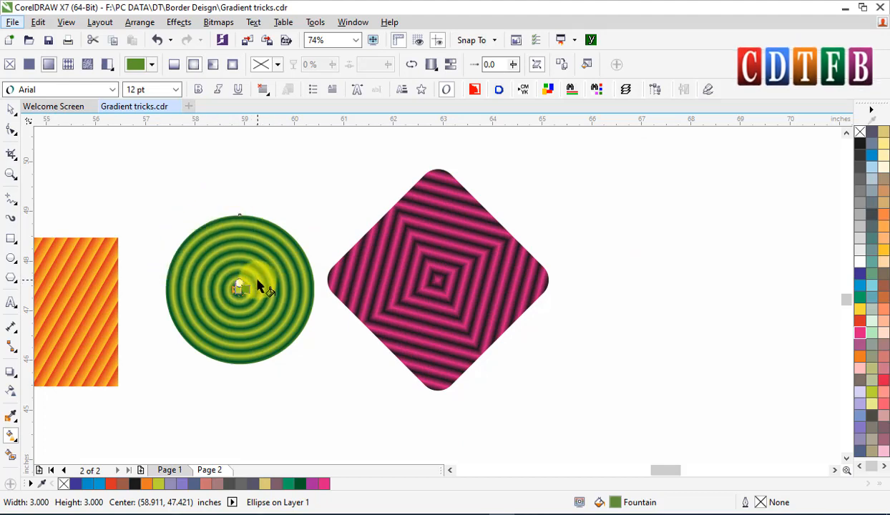
{"action": "key", "text": "F11"}
{"action": "left_click_drag", "start_coordinate": [289, 11], "coordinate": [683, 13]}
{"action": "left_click_drag", "start_coordinate": [768, 14], "coordinate": [679, 15]}
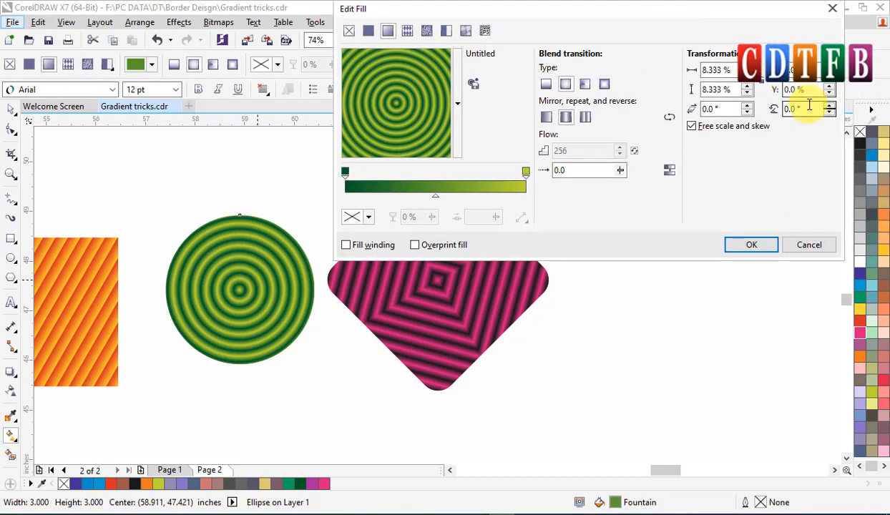
{"action": "left_click_drag", "start_coordinate": [809, 108], "coordinate": [748, 115]}
{"action": "type", "text": "30"}
{"action": "key", "text": "Return"}
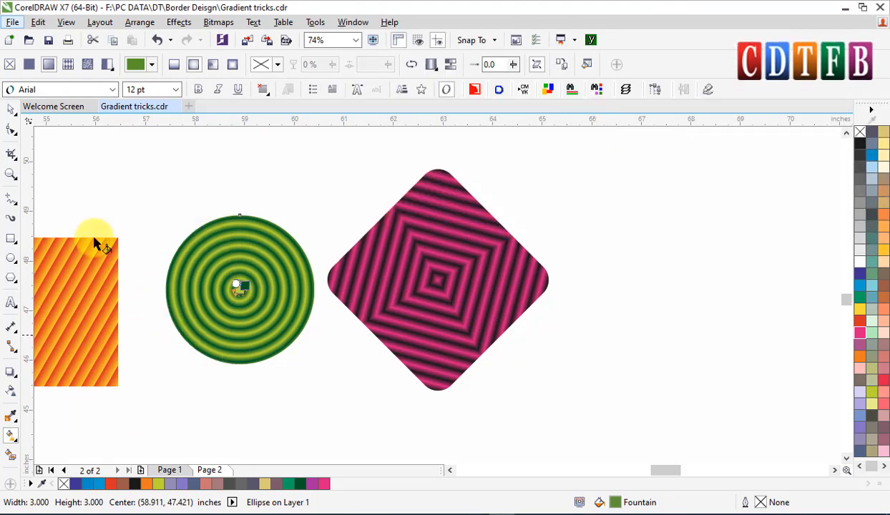
Duplicate the rotated green circle, placing the copy directly below it.
{"action": "left_click", "coordinate": [11, 109]}
{"action": "left_click_drag", "start_coordinate": [233, 261], "coordinate": [243, 425]}
{"action": "right_click", "coordinate": [242, 424]}
{"action": "scroll", "coordinate": [307, 371], "scroll_direction": "down", "scroll_amount": 2}
{"action": "scroll", "coordinate": [307, 371], "scroll_direction": "down", "scroll_amount": 1}
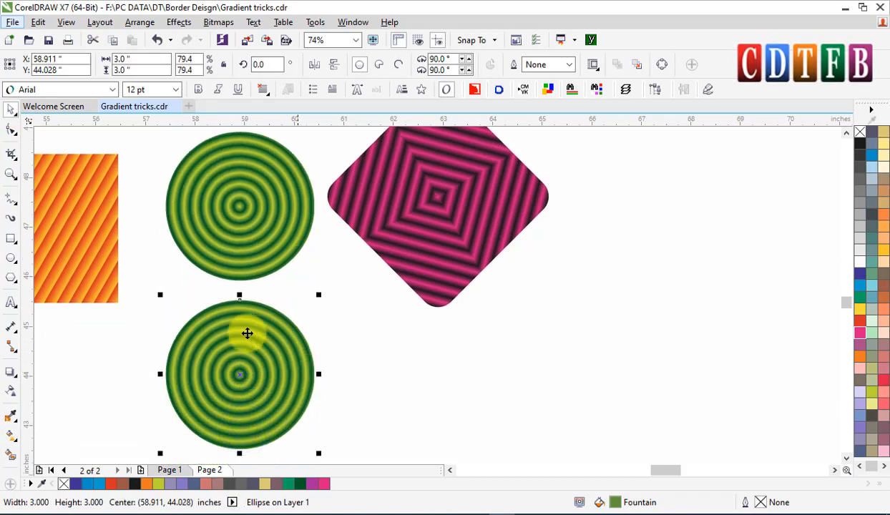
Reset the lower circle's fill rotation to 0° and skew its fill by 30° in Edit Fill.
{"action": "key", "text": "F11"}
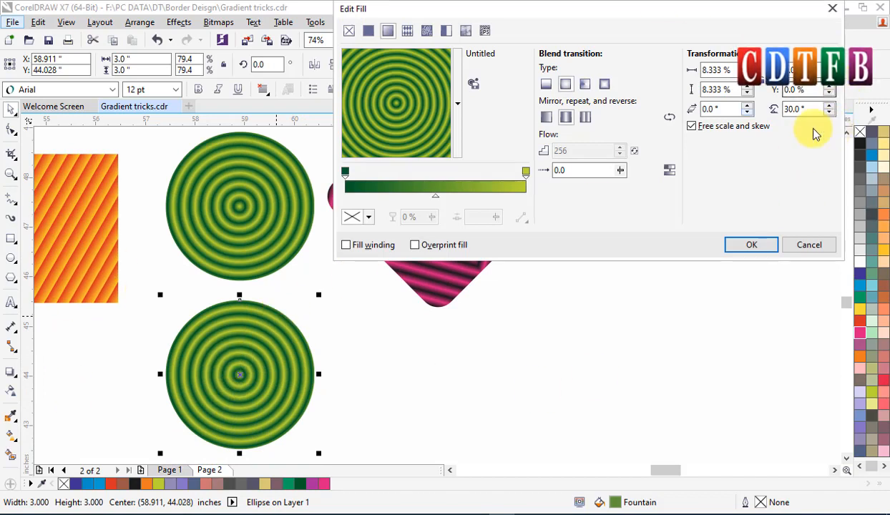
{"action": "double_click", "coordinate": [794, 109]}
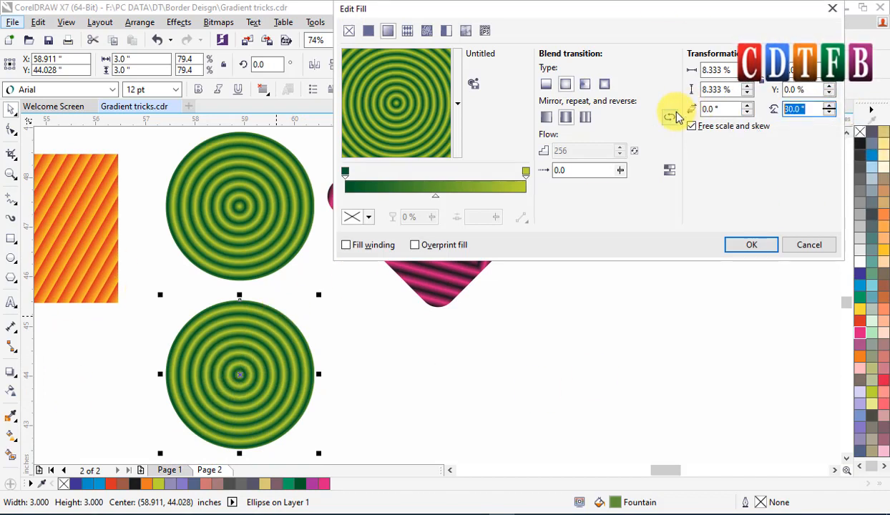
{"action": "type", "text": "0"}
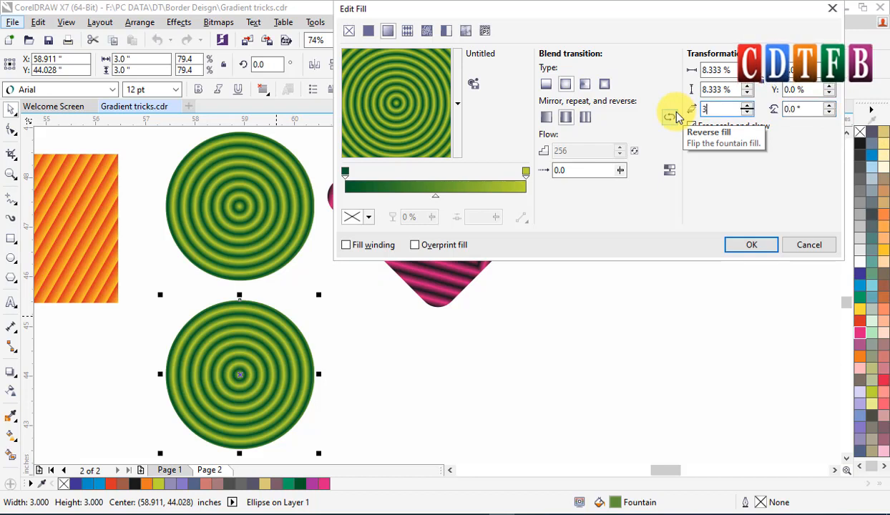
{"action": "left_click", "coordinate": [794, 108]}
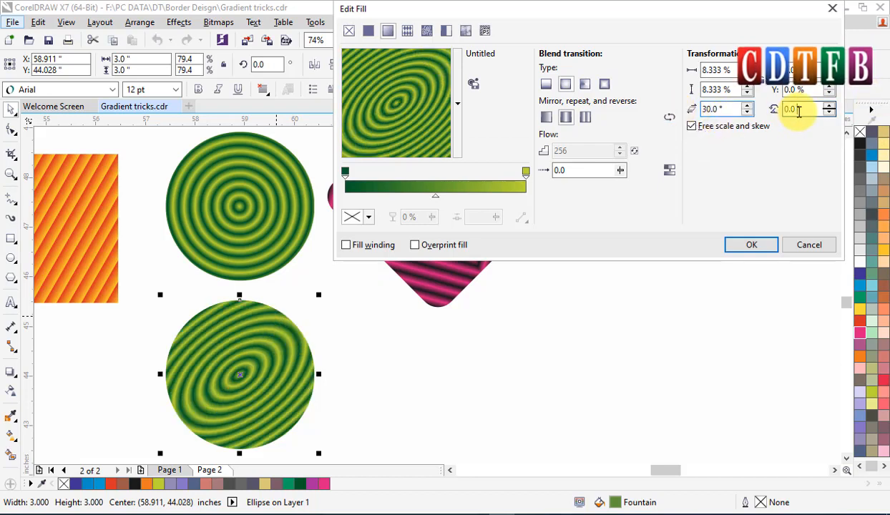
{"action": "left_click", "coordinate": [751, 245]}
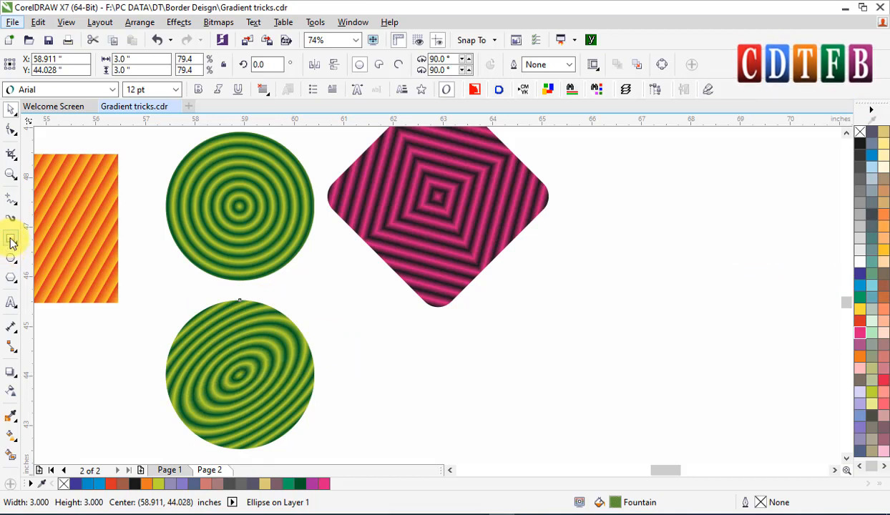
Draw a square about 1.6 inches wide below and right of the pink diamond.
{"action": "left_click", "coordinate": [11, 240]}
{"action": "left_click_drag", "start_coordinate": [492, 327], "coordinate": [573, 406]}
{"action": "left_click", "coordinate": [12, 110]}
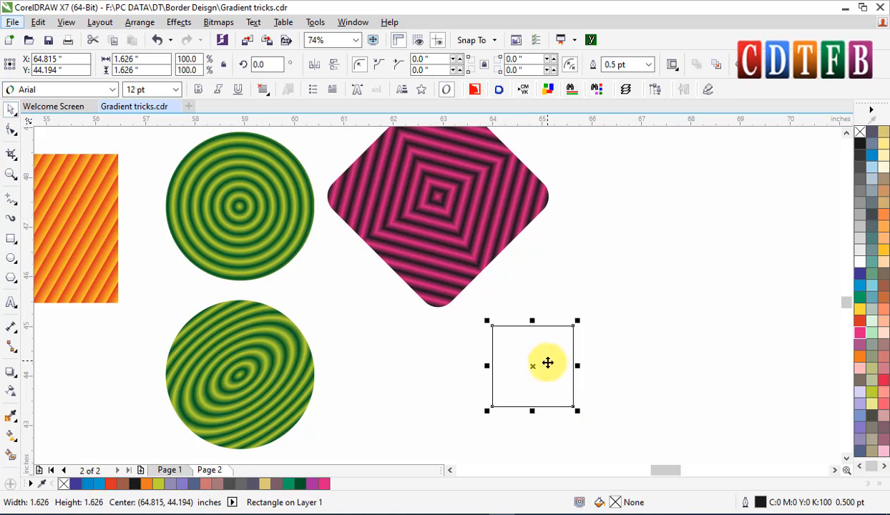
Duplicate the square to its right and rotate the copy about 25°.
{"action": "left_click_drag", "start_coordinate": [532, 366], "coordinate": [654, 366]}
{"action": "scroll", "coordinate": [551, 366], "scroll_direction": "right", "scroll_amount": 2}
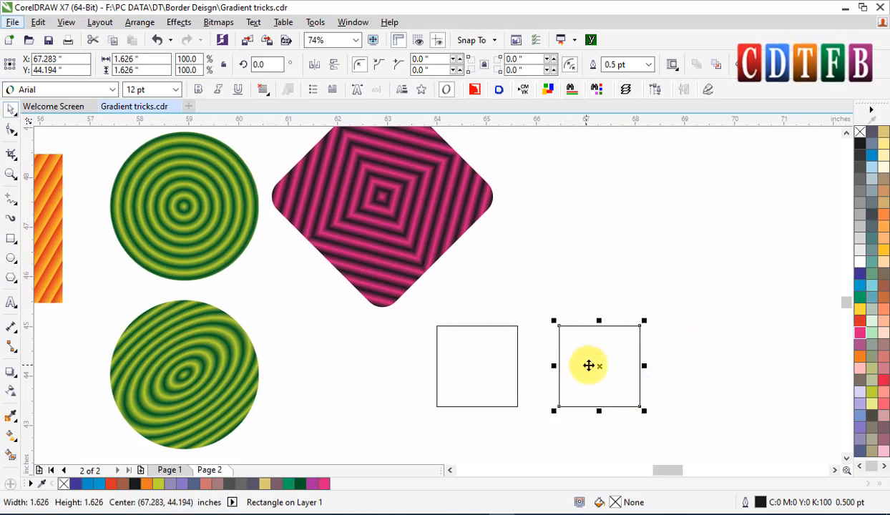
{"action": "left_click", "coordinate": [600, 366]}
{"action": "left_click_drag", "start_coordinate": [645, 321], "coordinate": [644, 300]}
Skew and rotate the original square into a slanted parallelogram.
{"action": "left_click", "coordinate": [619, 342]}
{"action": "left_click_drag", "start_coordinate": [478, 360], "coordinate": [448, 369]}
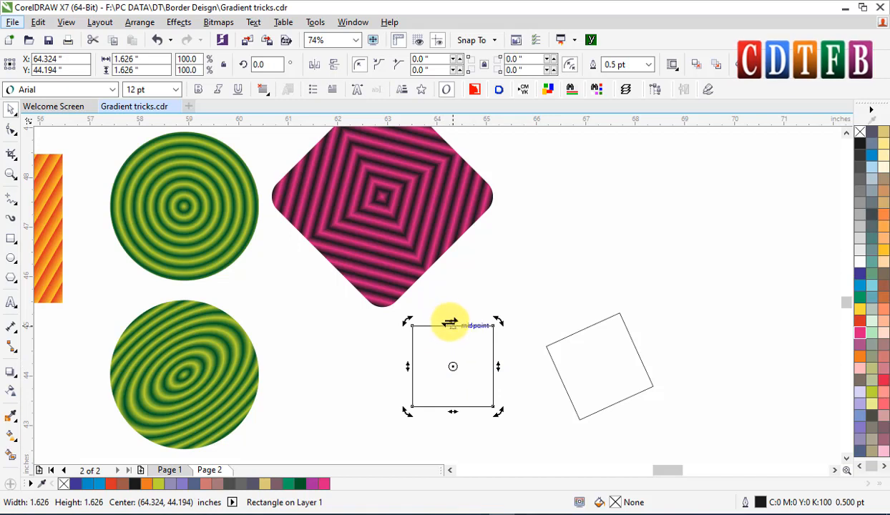
{"action": "left_click_drag", "start_coordinate": [447, 322], "coordinate": [508, 323]}
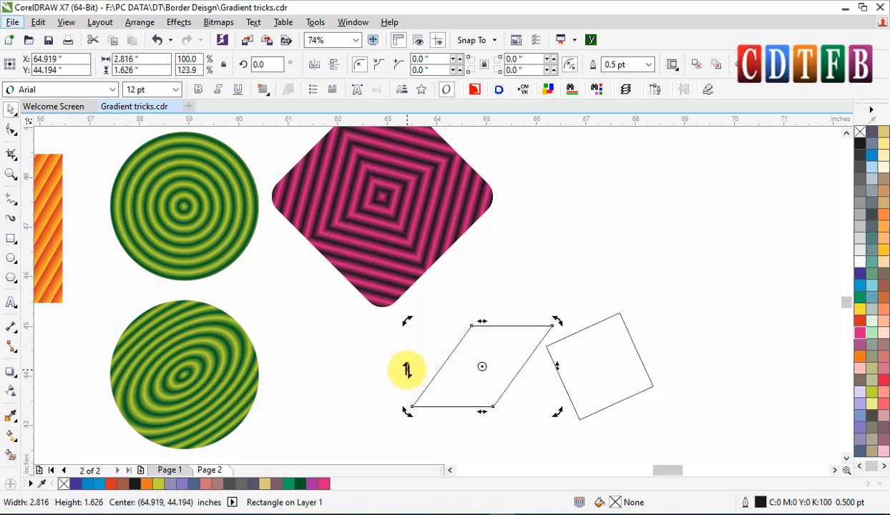
{"action": "left_click_drag", "start_coordinate": [407, 369], "coordinate": [407, 408]}
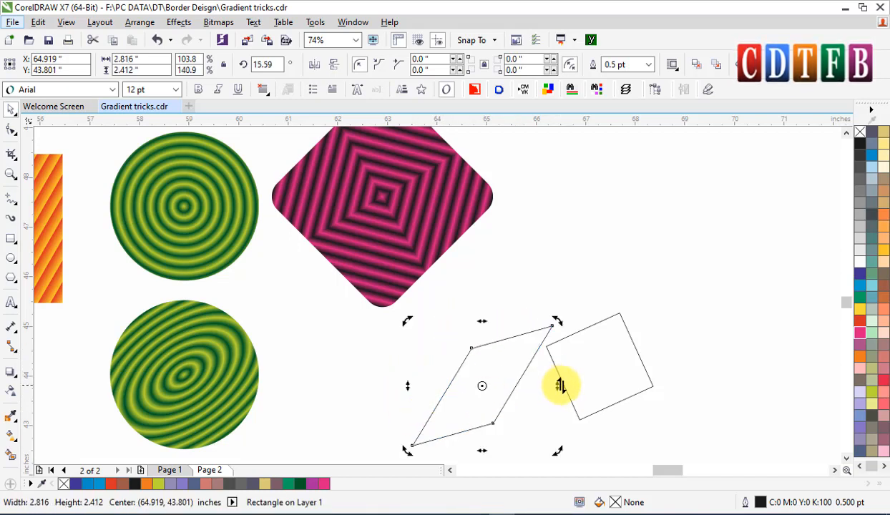
{"action": "left_click_drag", "start_coordinate": [558, 387], "coordinate": [515, 332]}
{"action": "left_click_drag", "start_coordinate": [479, 304], "coordinate": [397, 320]}
{"action": "left_click_drag", "start_coordinate": [442, 450], "coordinate": [499, 449]}
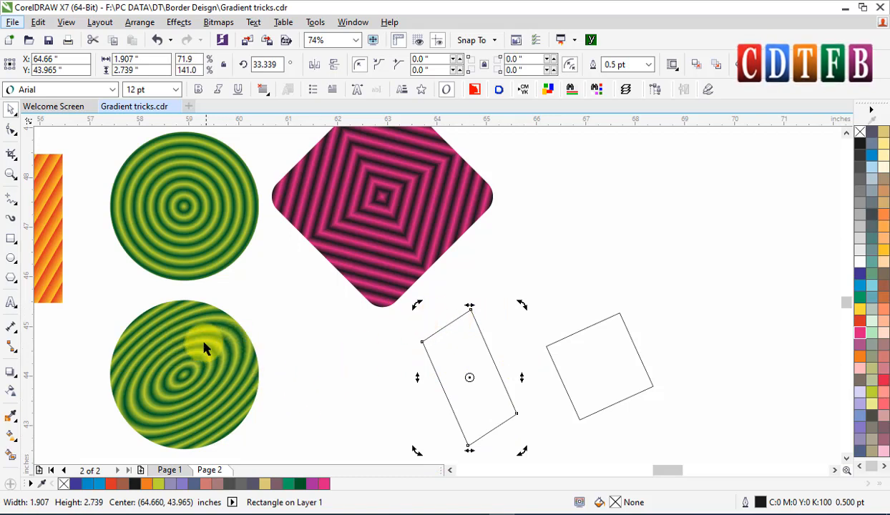
Draw a circle about 1.7 inches wide above the rotated square.
{"action": "left_click", "coordinate": [601, 338]}
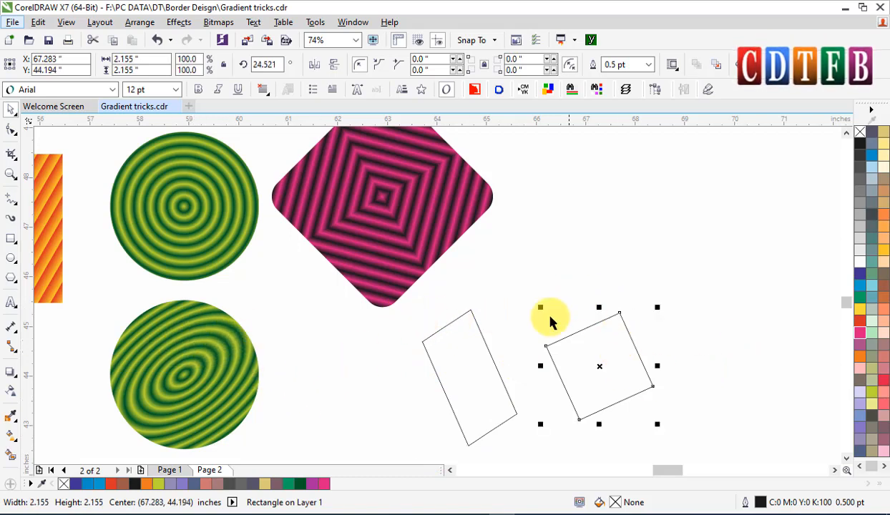
{"action": "left_click", "coordinate": [12, 259]}
{"action": "mouse_move", "coordinate": [611, 197]}
{"action": "left_mouse_down"}
{"action": "mouse_move", "coordinate": [675, 238]}
{"action": "mouse_move", "coordinate": [701, 286]}
{"action": "left_mouse_up"}
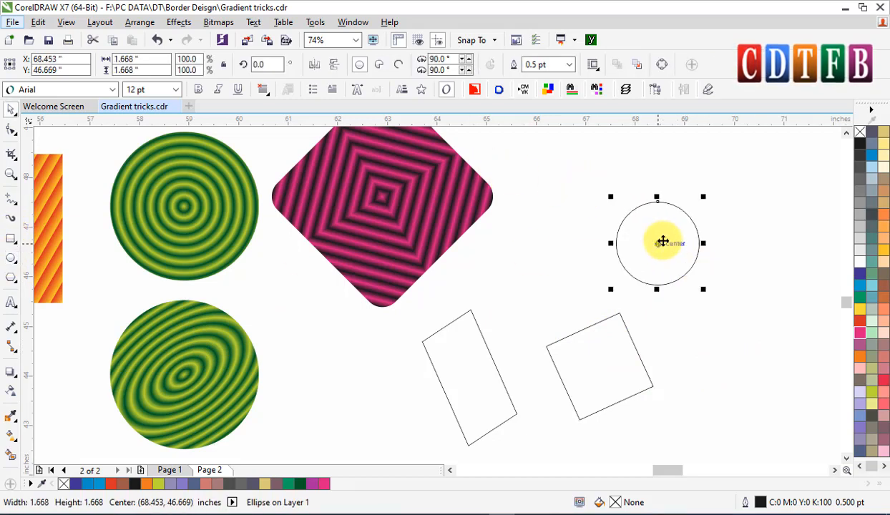
Skew the new circle into a slanted ellipse about 2.8 inches wide.
{"action": "left_click_drag", "start_coordinate": [704, 195], "coordinate": [723, 256]}
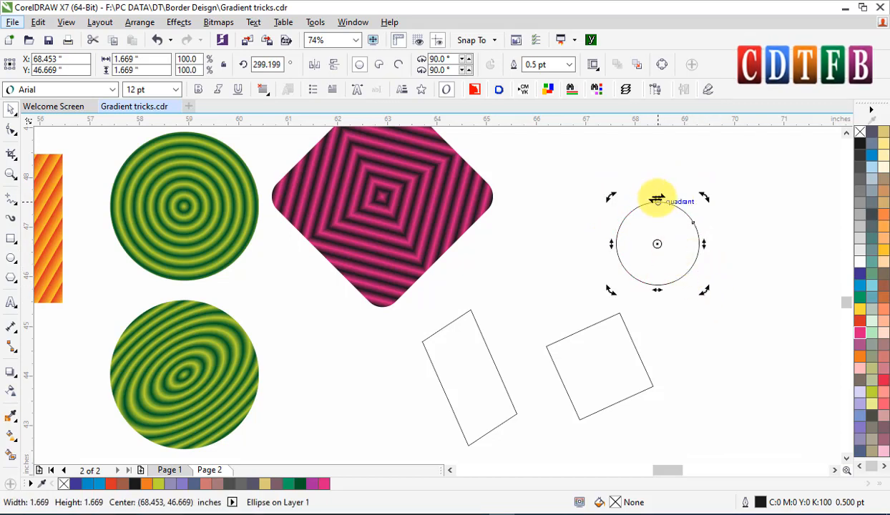
{"action": "left_click_drag", "start_coordinate": [657, 199], "coordinate": [723, 221]}
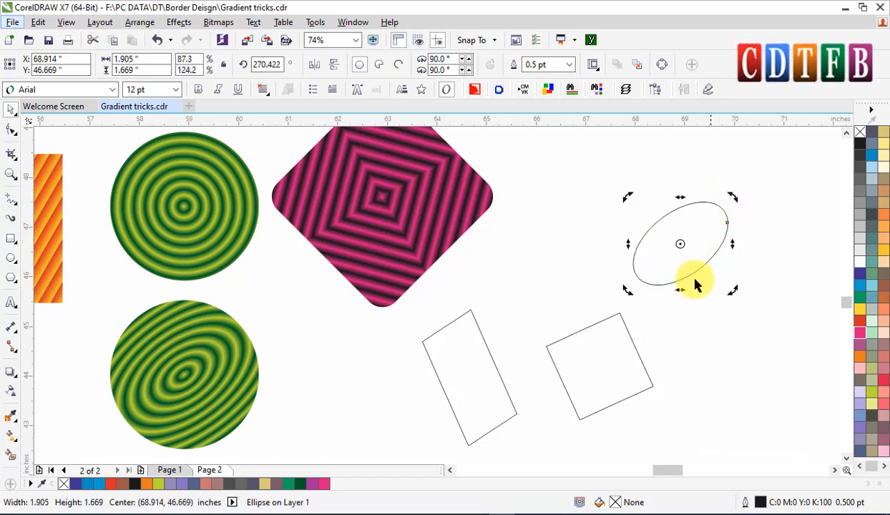
{"action": "left_click_drag", "start_coordinate": [682, 290], "coordinate": [608, 292]}
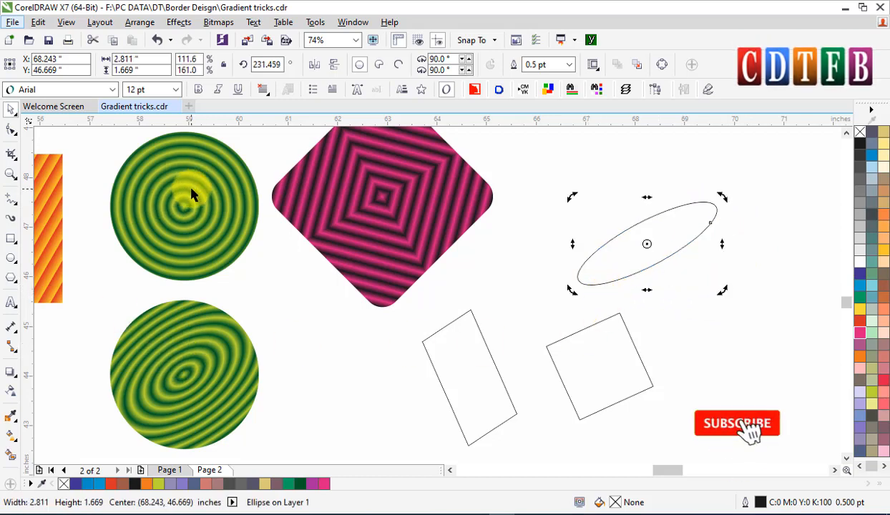
{"action": "scroll", "coordinate": [318, 252], "scroll_direction": "down", "scroll_amount": 2}
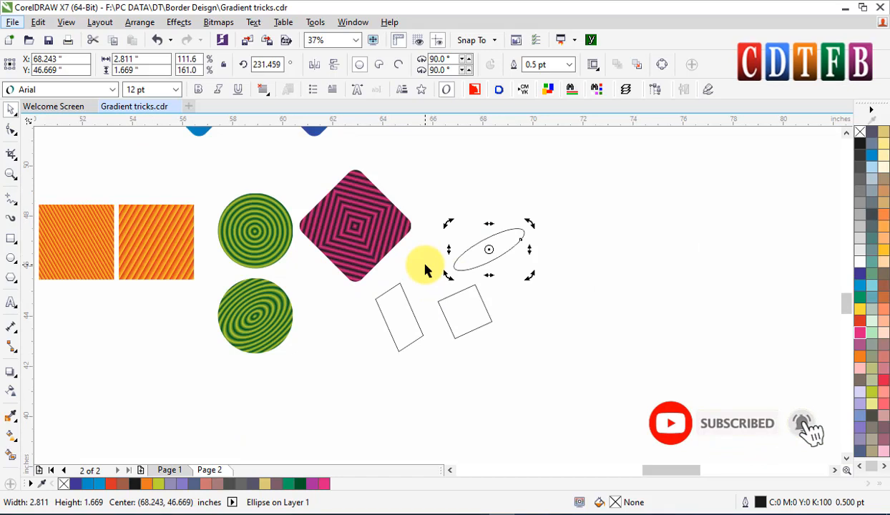
Try setting the diamond's fountain fill scale to 0.5% in width and height.
{"action": "key", "text": "F11"}
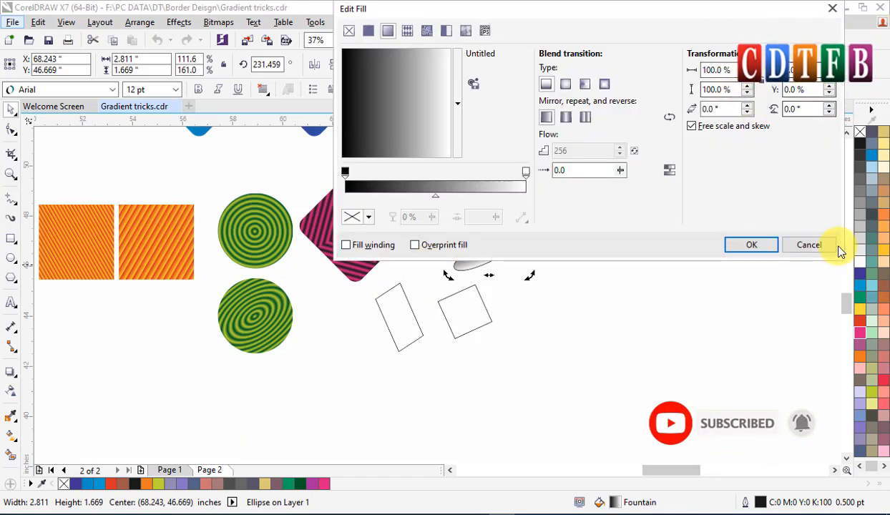
{"action": "left_click", "coordinate": [809, 245]}
{"action": "left_click", "coordinate": [278, 249]}
{"action": "left_click", "coordinate": [347, 191]}
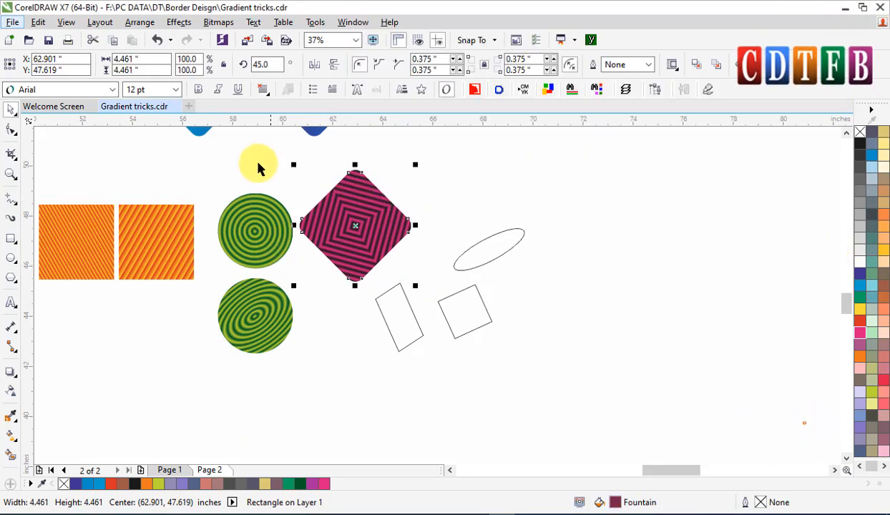
{"action": "key", "text": "F2"}
{"action": "left_click_drag", "start_coordinate": [211, 162], "coordinate": [441, 381]}
{"action": "key", "text": "F11"}
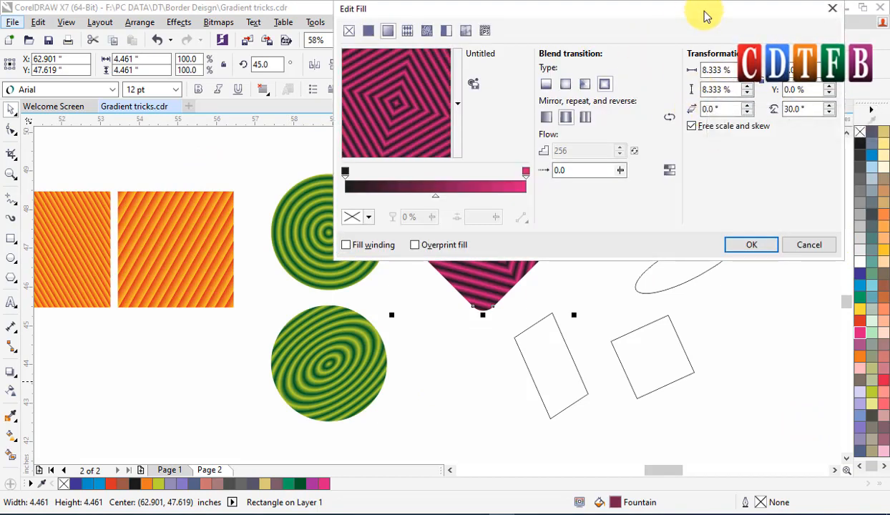
{"action": "left_click_drag", "start_coordinate": [697, 15], "coordinate": [642, 113]}
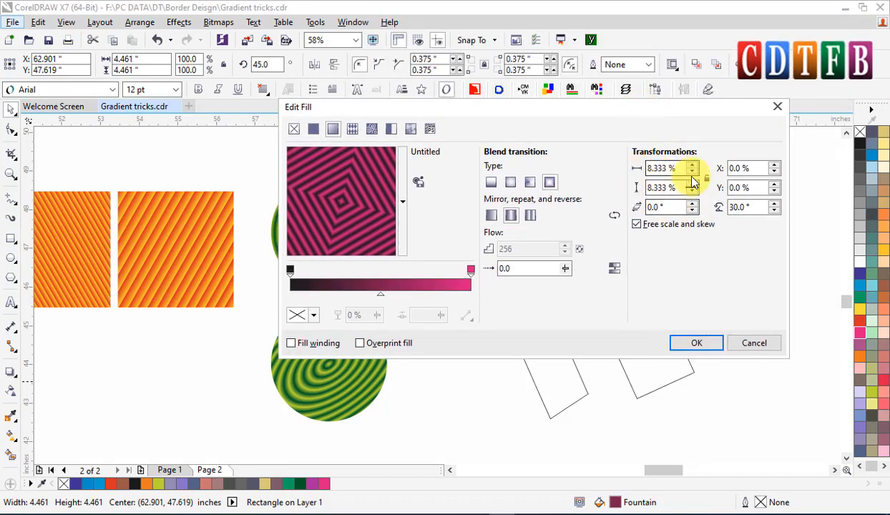
{"action": "left_click_drag", "start_coordinate": [627, 111], "coordinate": [647, 228]}
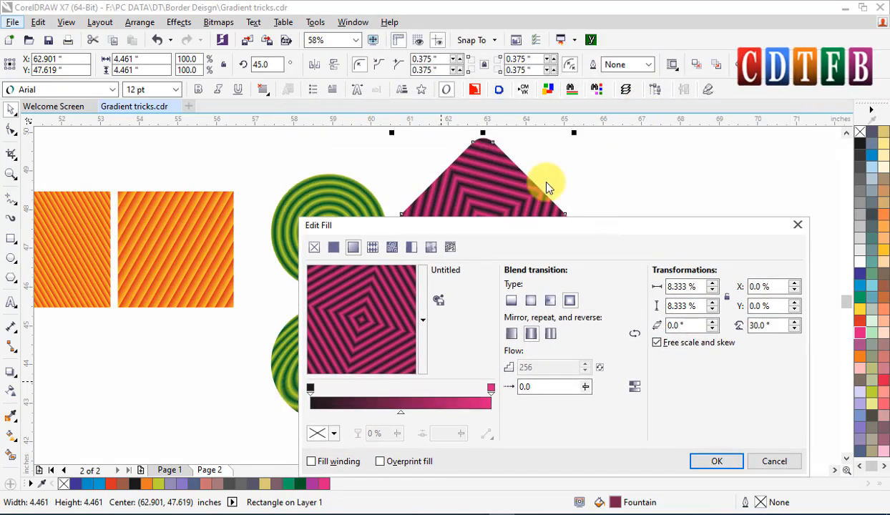
{"action": "left_click_drag", "start_coordinate": [570, 224], "coordinate": [557, 250]}
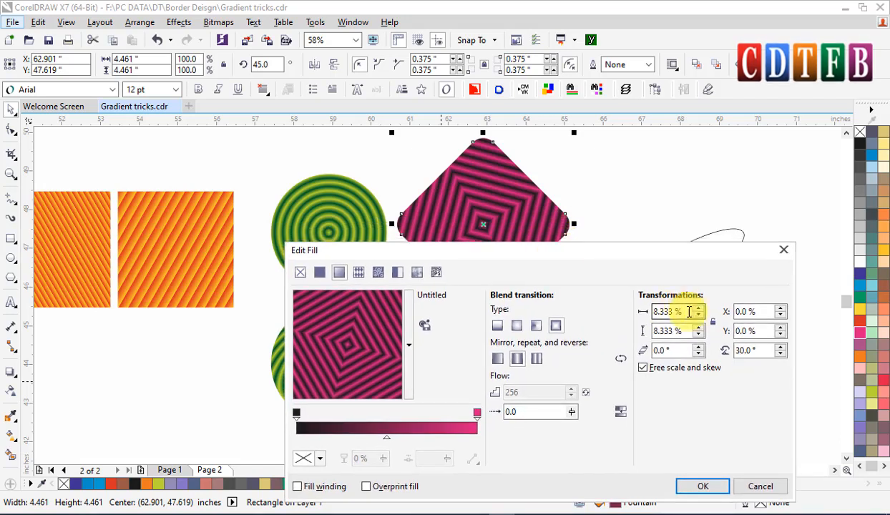
{"action": "double_click", "coordinate": [680, 312]}
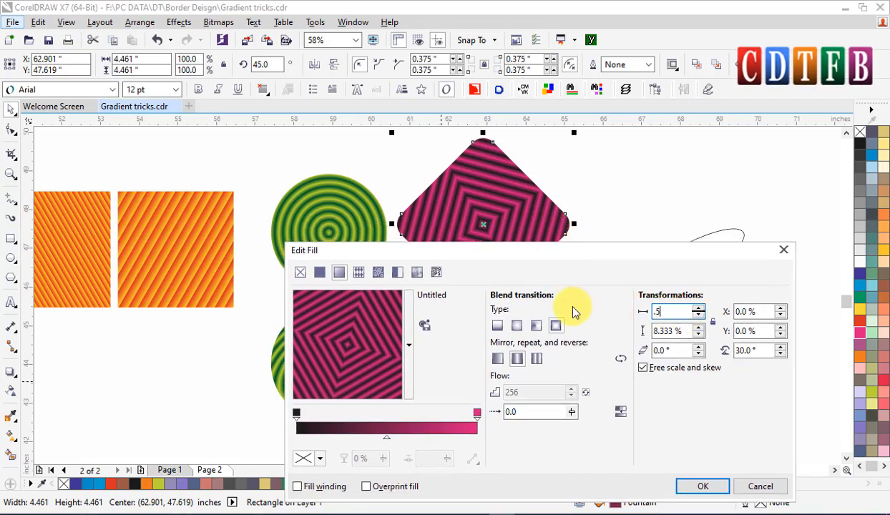
{"action": "type", "text": ".5"}
{"action": "key", "text": "Tab"}
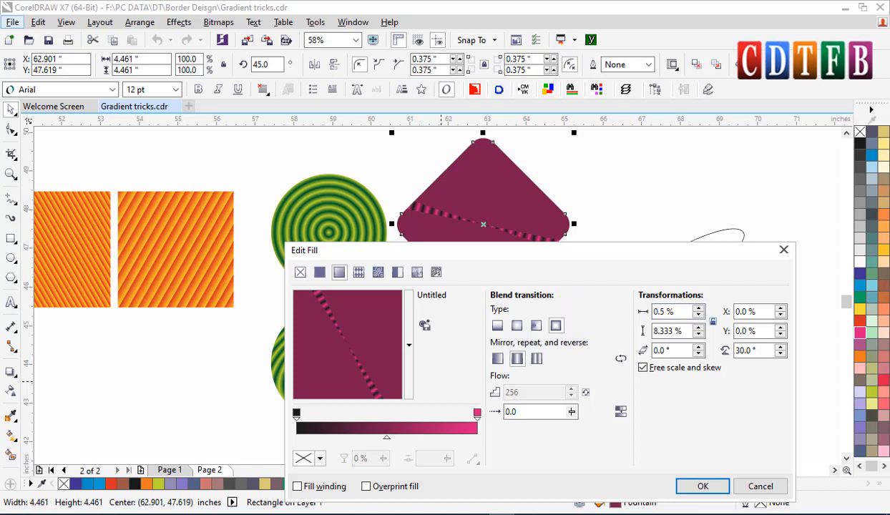
{"action": "double_click", "coordinate": [685, 330]}
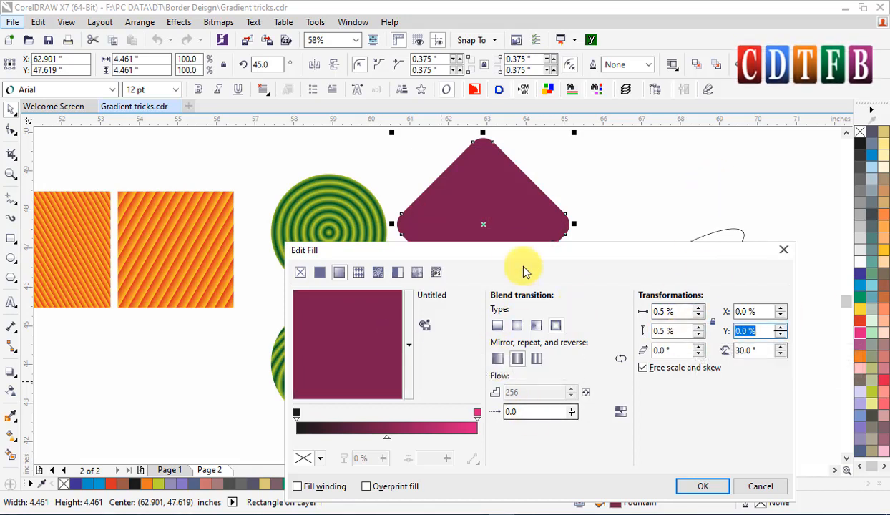
{"action": "left_click_drag", "start_coordinate": [529, 252], "coordinate": [511, 314]}
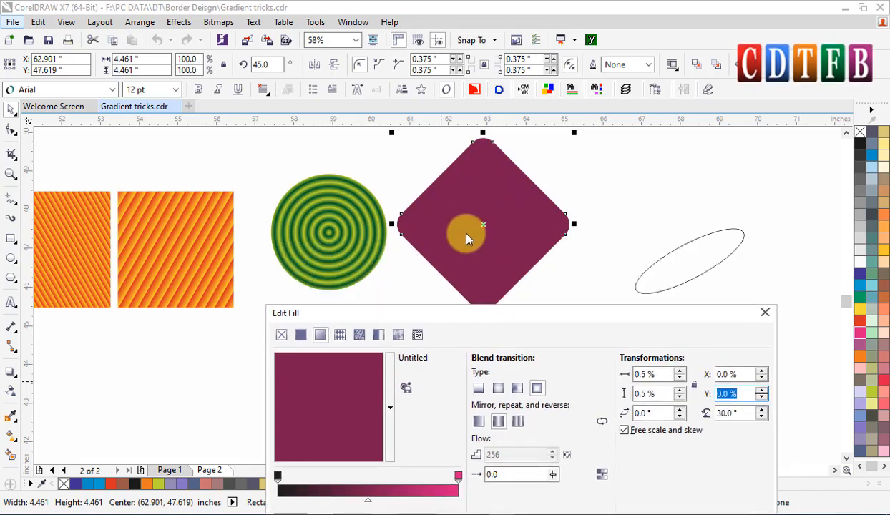
Set the diamond's fountain fill width and height scale to 5% and apply it.
{"action": "double_click", "coordinate": [643, 373]}
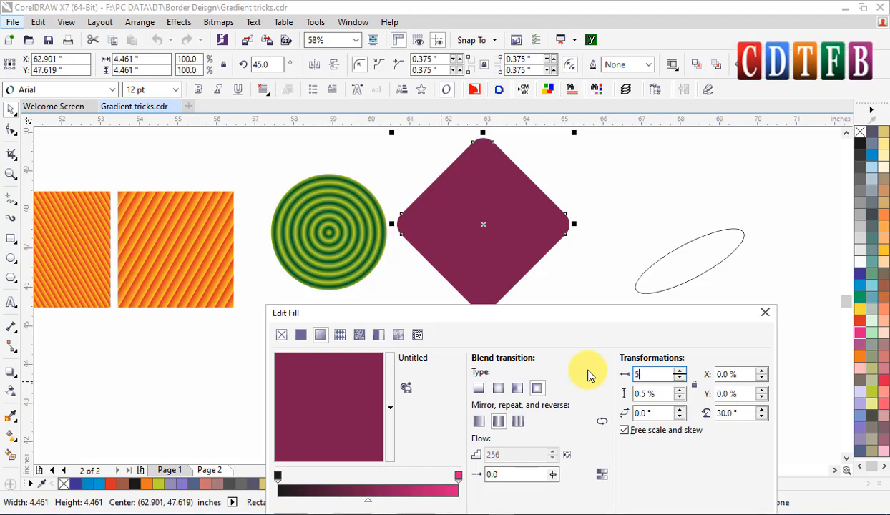
{"action": "key", "text": "Return"}
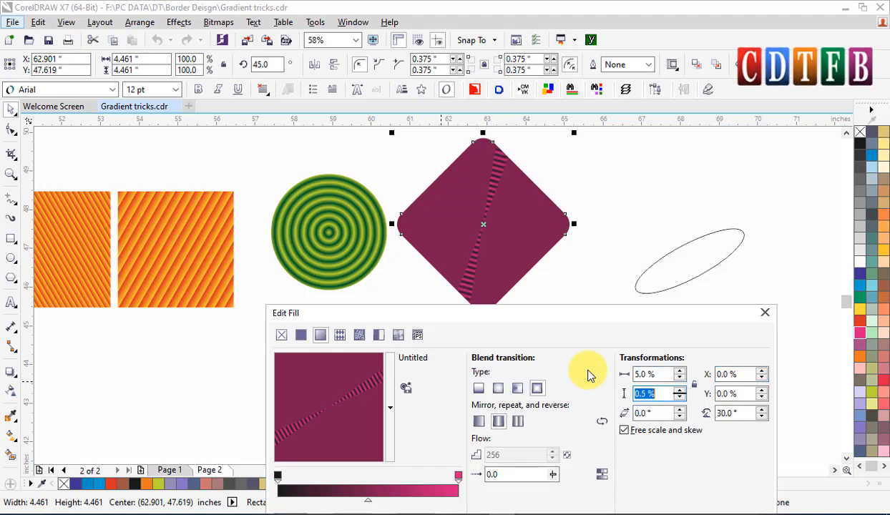
{"action": "type", "text": "5"}
{"action": "key", "text": "Tab"}
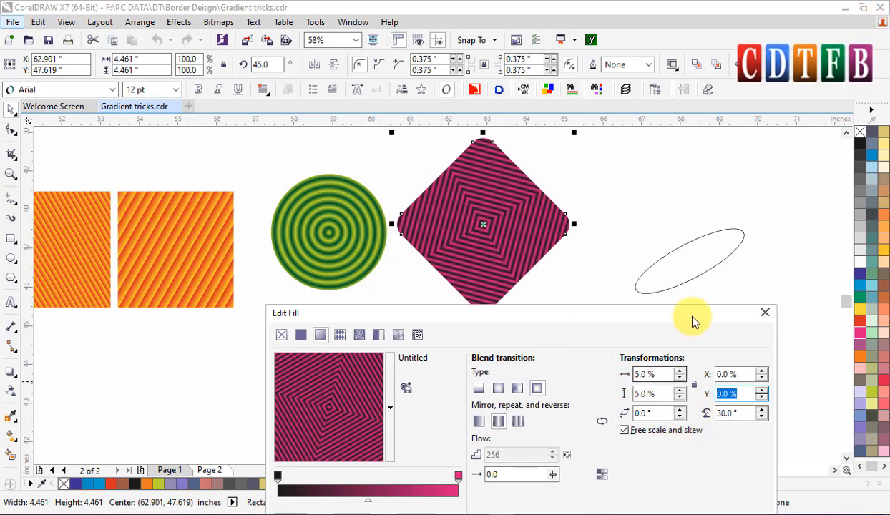
{"action": "left_click_drag", "start_coordinate": [691, 317], "coordinate": [702, 183]}
{"action": "left_click", "coordinate": [692, 416]}
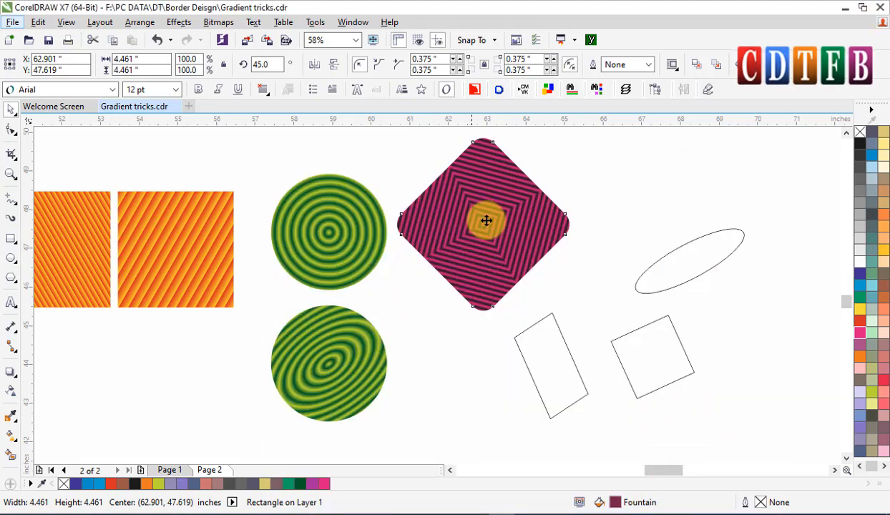
Copy the diamond and paste the duplicate just to its right.
{"action": "right_click", "coordinate": [485, 219]}
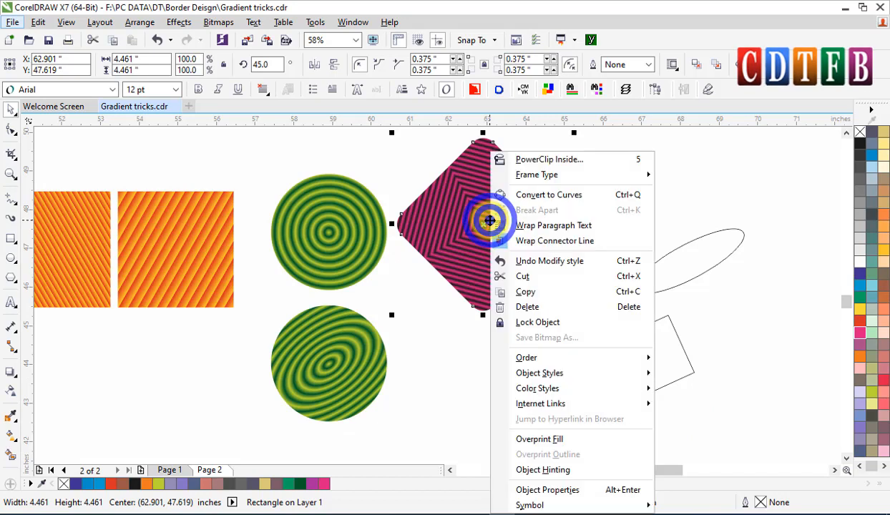
{"action": "left_click", "coordinate": [525, 292]}
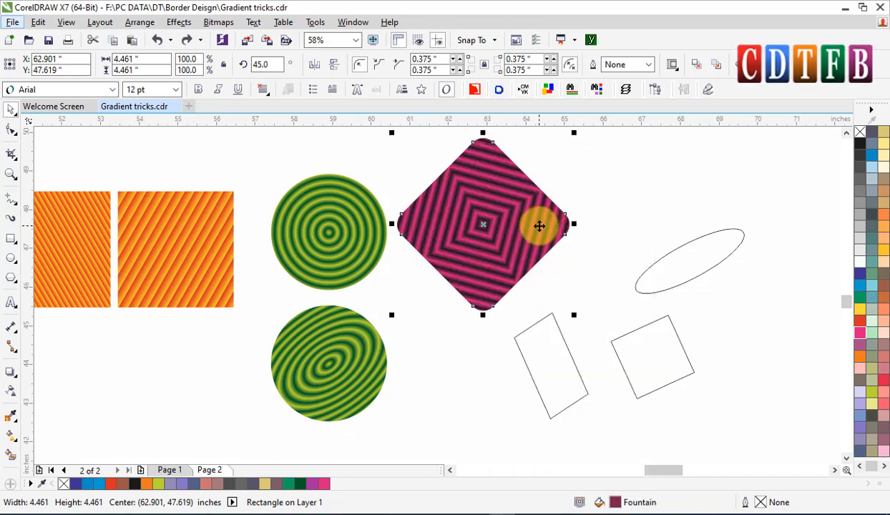
{"action": "key", "text": "ctrl+v"}
{"action": "left_click_drag", "start_coordinate": [538, 236], "coordinate": [663, 183]}
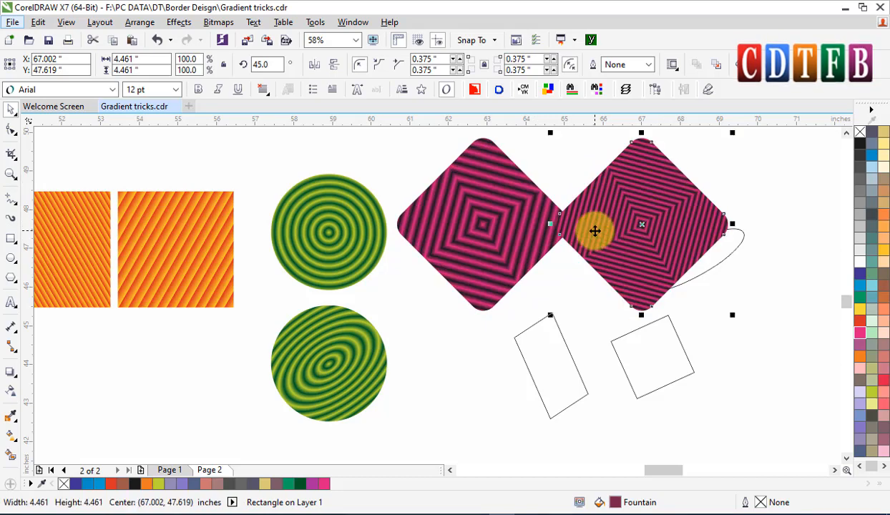
Delete the slanted ellipse and both outline squares below the diamonds.
{"action": "scroll", "coordinate": [594, 230], "scroll_direction": "up", "scroll_amount": 2}
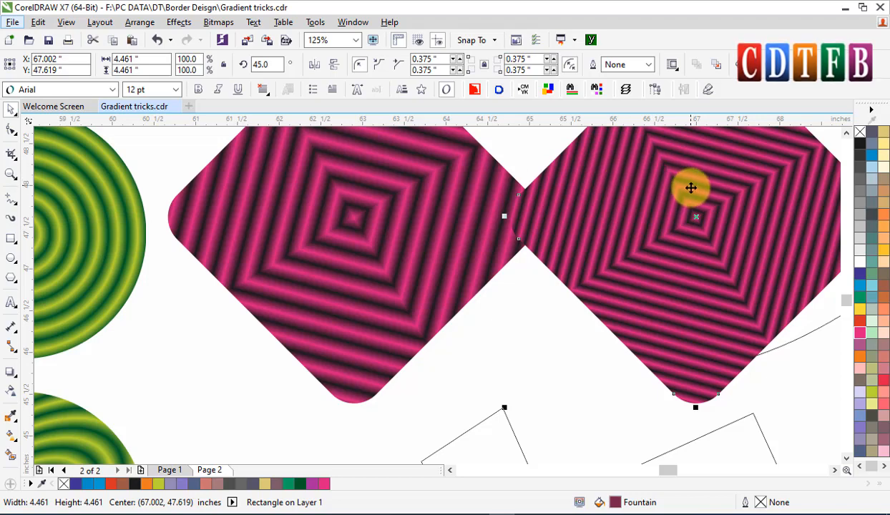
{"action": "scroll", "coordinate": [691, 186], "scroll_direction": "down", "scroll_amount": 1}
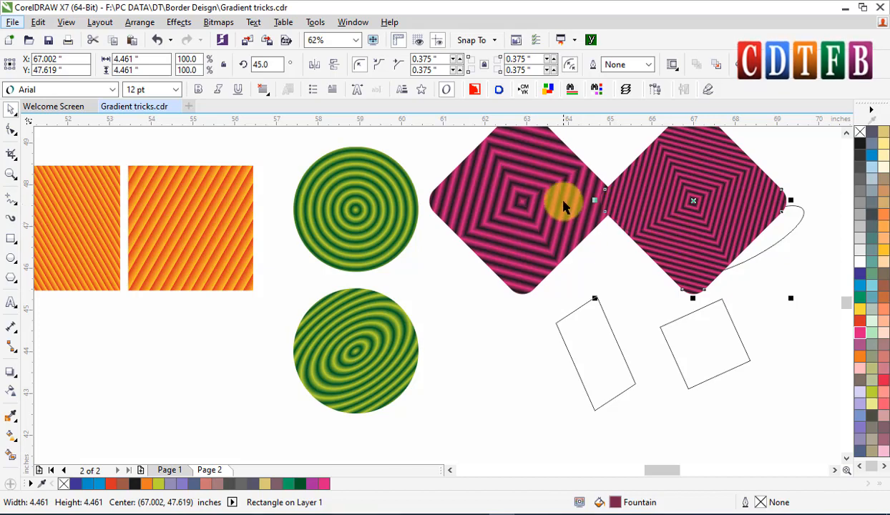
{"action": "scroll", "coordinate": [570, 229], "scroll_direction": "down", "scroll_amount": 1}
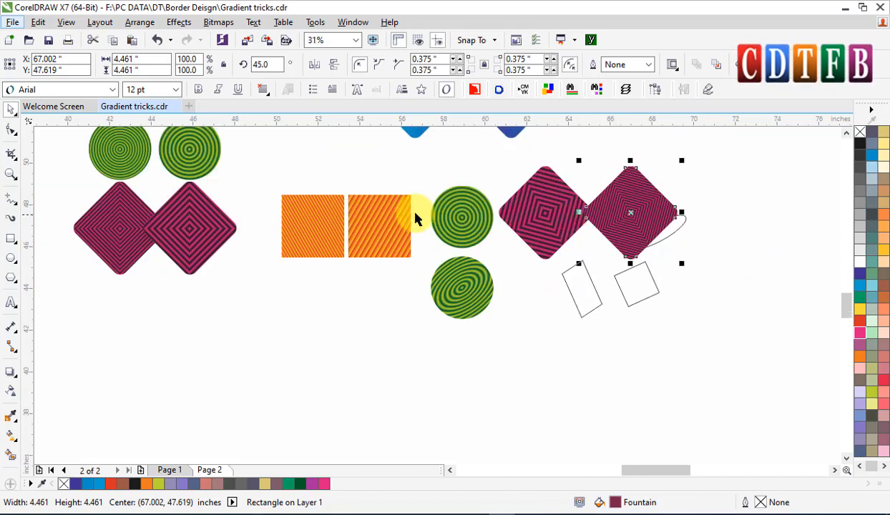
{"action": "key", "text": "F4"}
{"action": "left_click", "coordinate": [680, 427]}
{"action": "key", "text": "Delete"}
{"action": "left_click", "coordinate": [738, 413]}
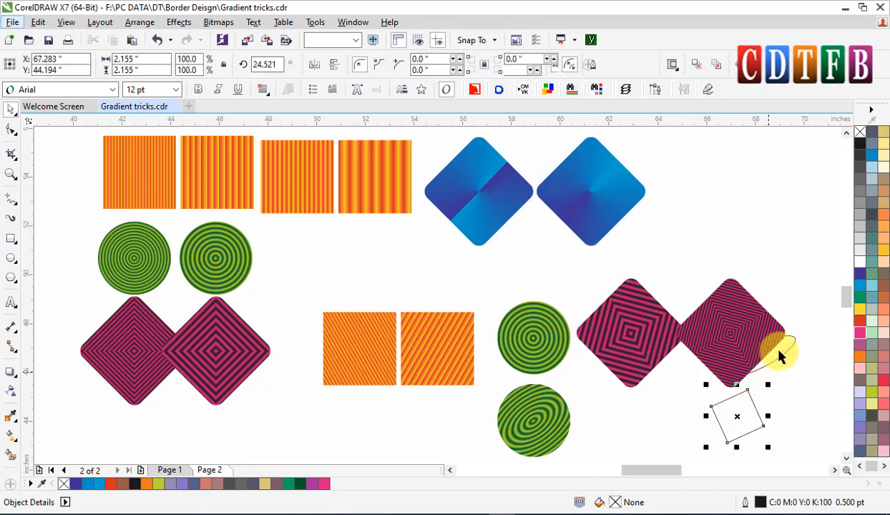
{"action": "left_click", "coordinate": [780, 349]}
{"action": "key", "text": "Delete"}
{"action": "left_click", "coordinate": [736, 416]}
{"action": "key", "text": "Delete"}
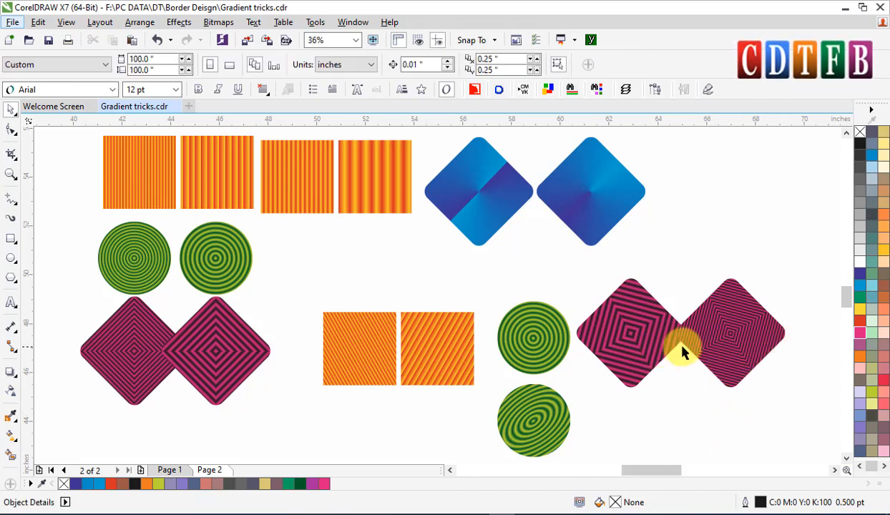
Reposition the orange stripe squares on the page.
{"action": "left_click", "coordinate": [686, 332]}
{"action": "left_click", "coordinate": [611, 333]}
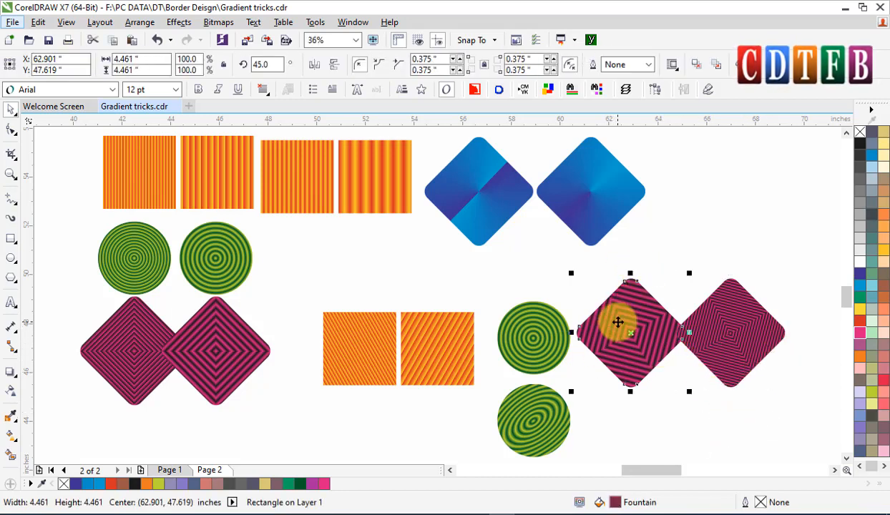
{"action": "left_click", "coordinate": [407, 336]}
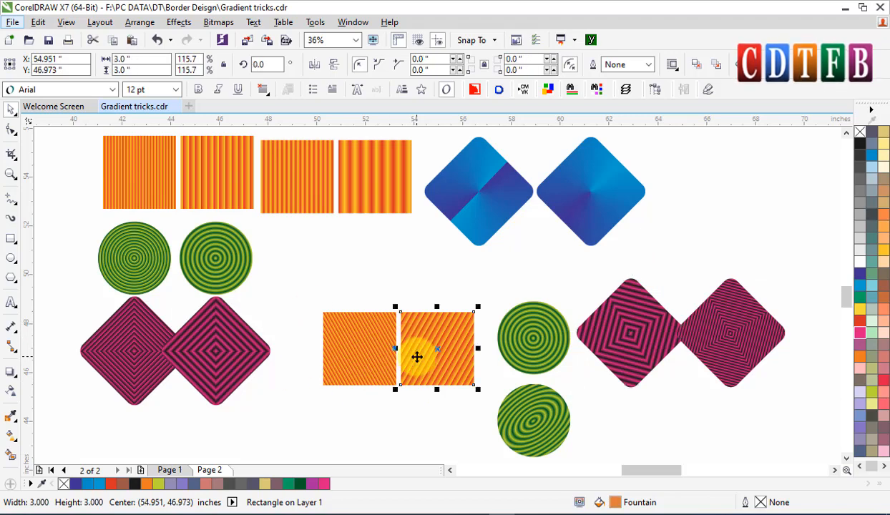
{"action": "scroll", "coordinate": [415, 343], "scroll_direction": "down", "scroll_amount": 1}
{"action": "scroll", "coordinate": [488, 284], "scroll_direction": "up", "scroll_amount": 4}
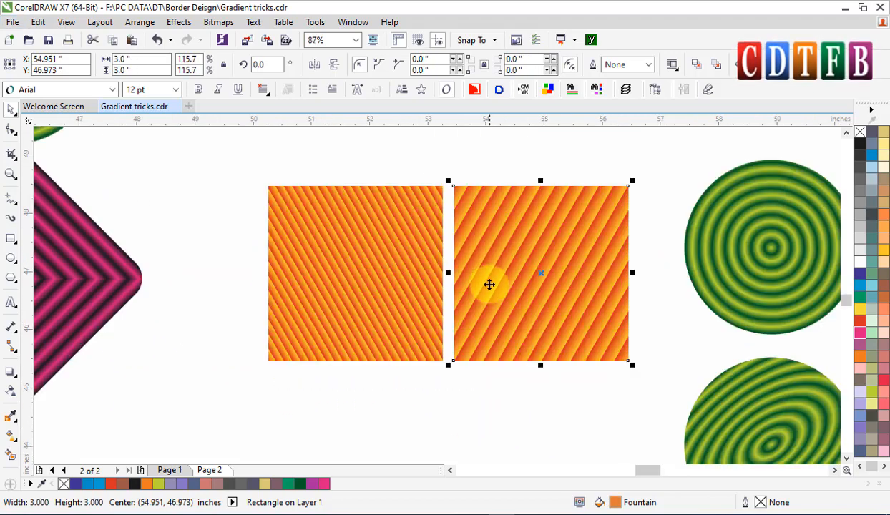
{"action": "left_click_drag", "start_coordinate": [534, 299], "coordinate": [291, 239]}
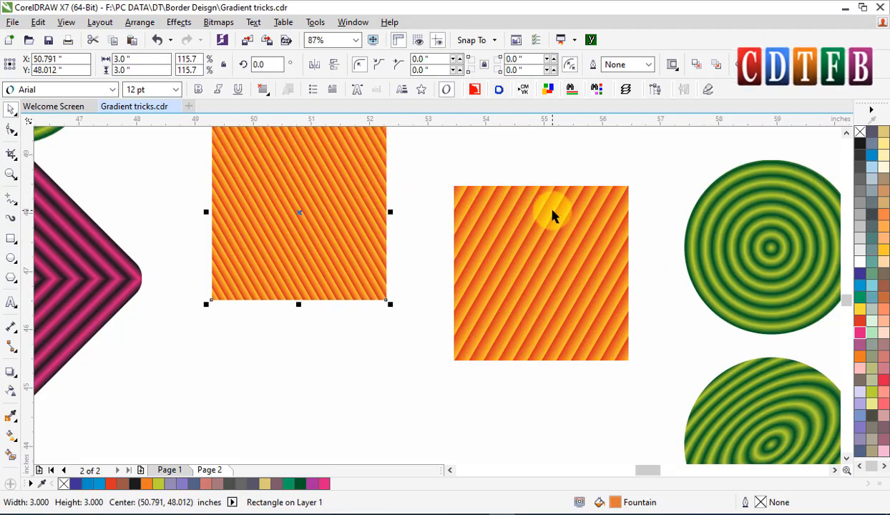
{"action": "scroll", "coordinate": [550, 212], "scroll_direction": "down", "scroll_amount": 7}
{"action": "left_click_drag", "start_coordinate": [550, 213], "coordinate": [610, 314]}
{"action": "key", "text": "z"}
{"action": "left_click_drag", "start_coordinate": [288, 164], "coordinate": [472, 344]}
{"action": "key", "text": "space"}
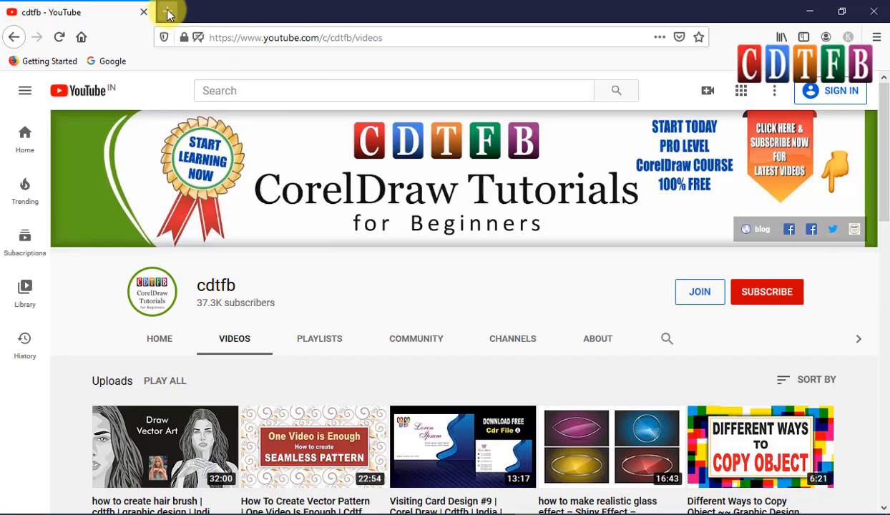
Switch to the web browser, open a new tab and search Google for images.
{"action": "left_click", "coordinate": [169, 10]}
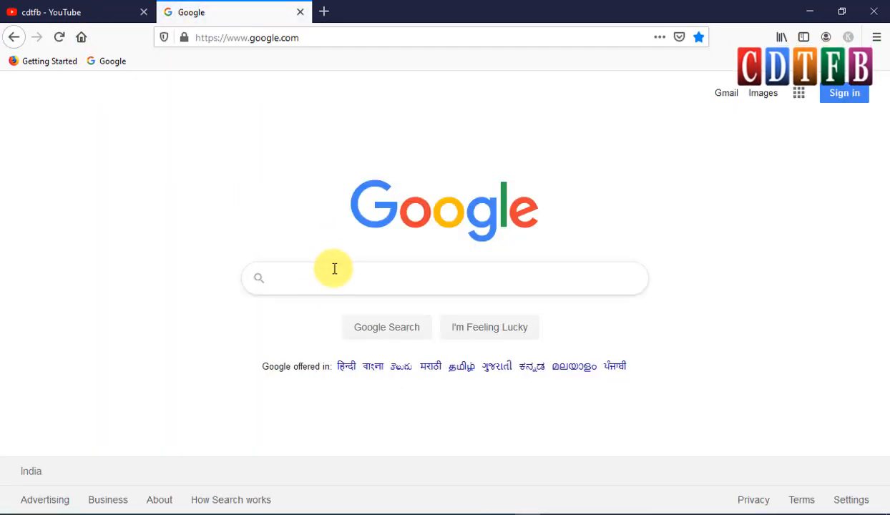
{"action": "left_click", "coordinate": [334, 270]}
{"action": "type", "text": "i"}
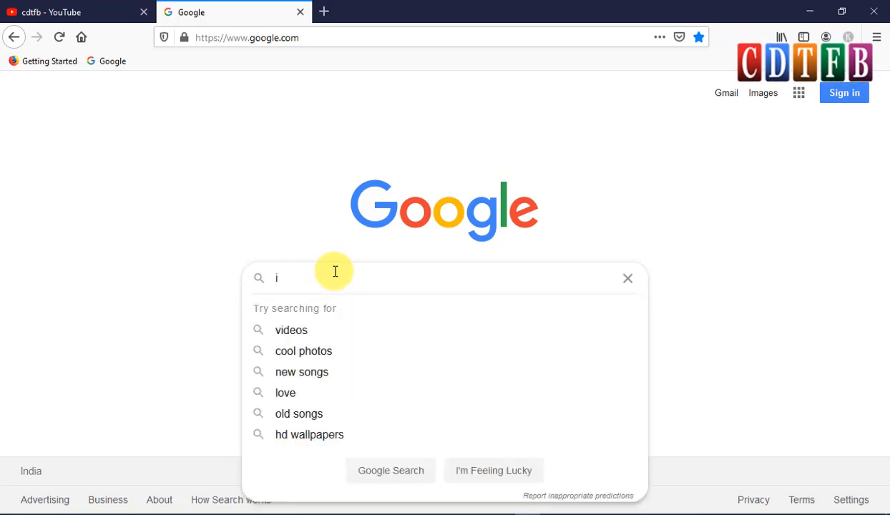
{"action": "type", "text": "mages"}
{"action": "key", "text": "Return"}
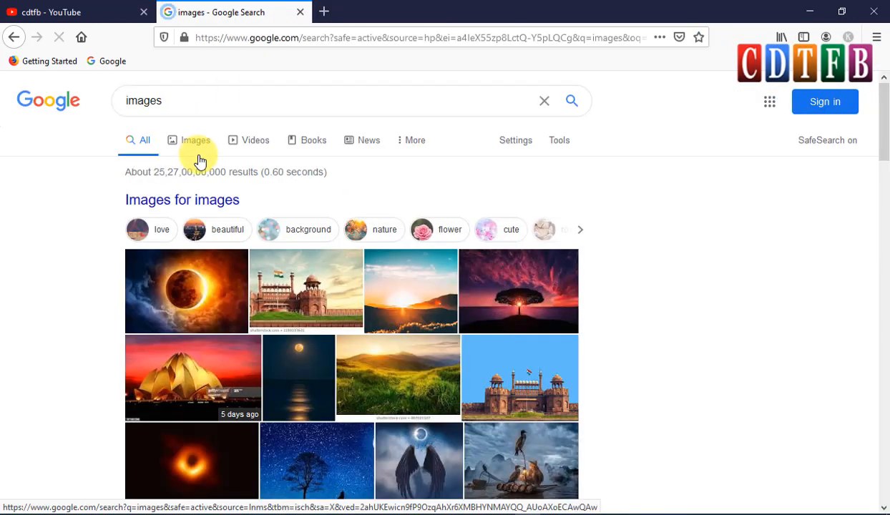
Browse the Google Images results and open the moon wallpaper preview.
{"action": "left_click", "coordinate": [198, 159]}
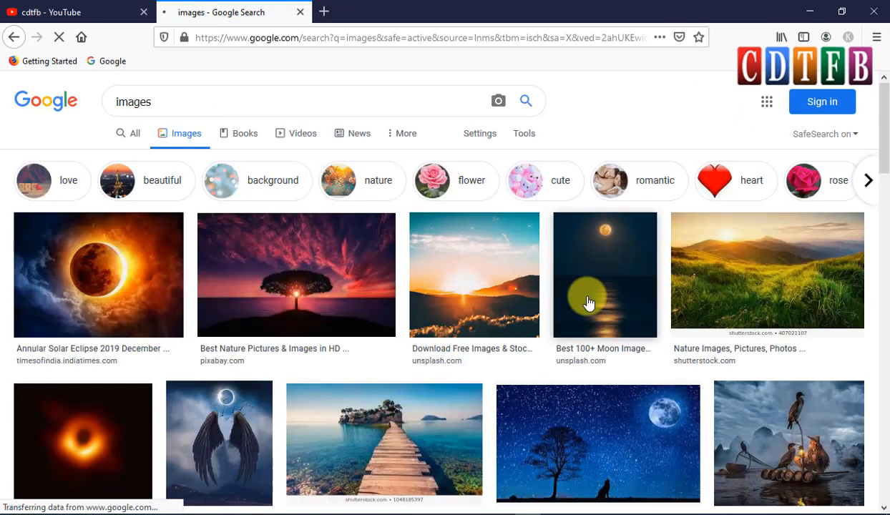
{"action": "scroll", "coordinate": [587, 303], "scroll_direction": "down", "scroll_amount": 13}
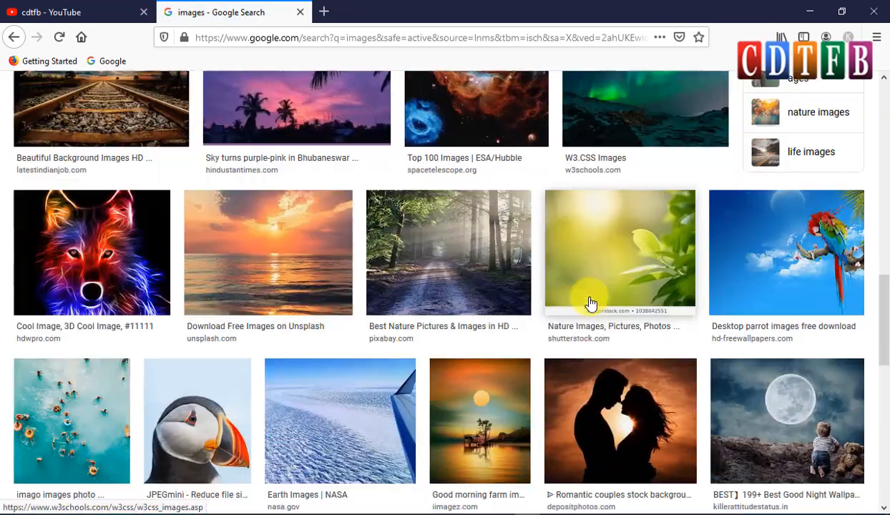
{"action": "scroll", "coordinate": [587, 303], "scroll_direction": "down", "scroll_amount": 8}
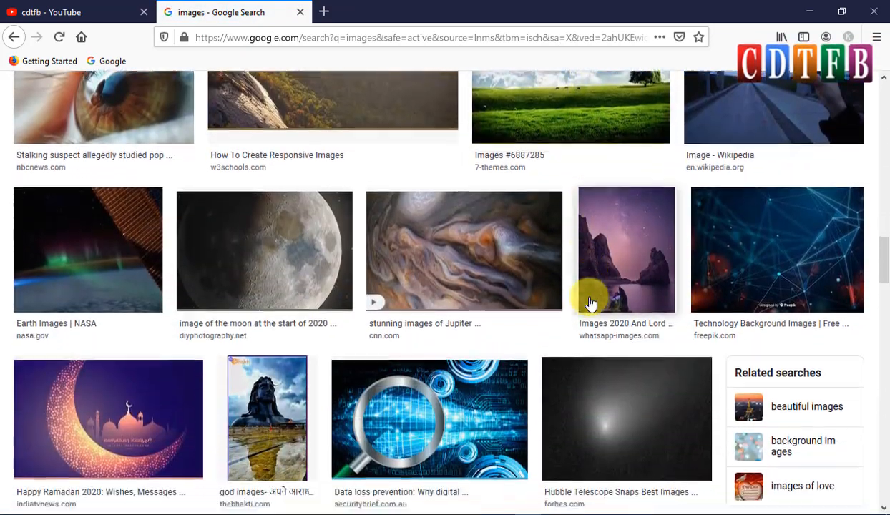
{"action": "scroll", "coordinate": [591, 304], "scroll_direction": "up", "scroll_amount": 2}
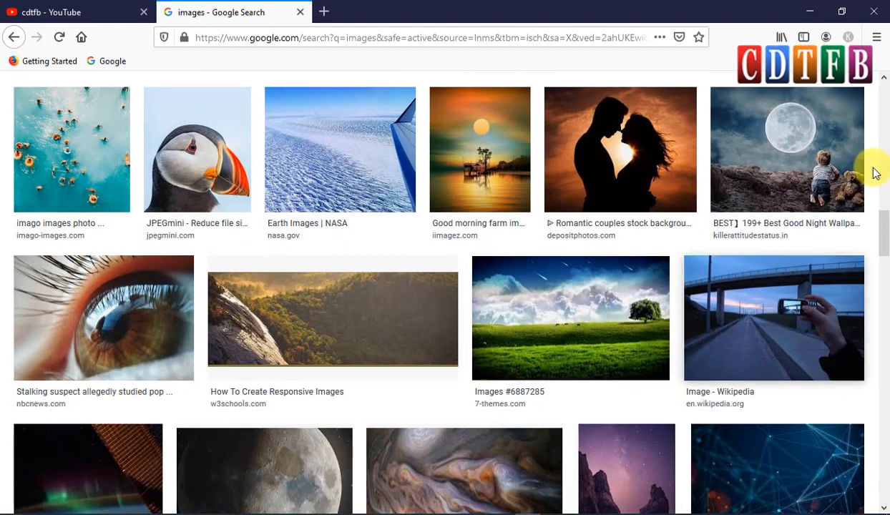
{"action": "left_click", "coordinate": [804, 175]}
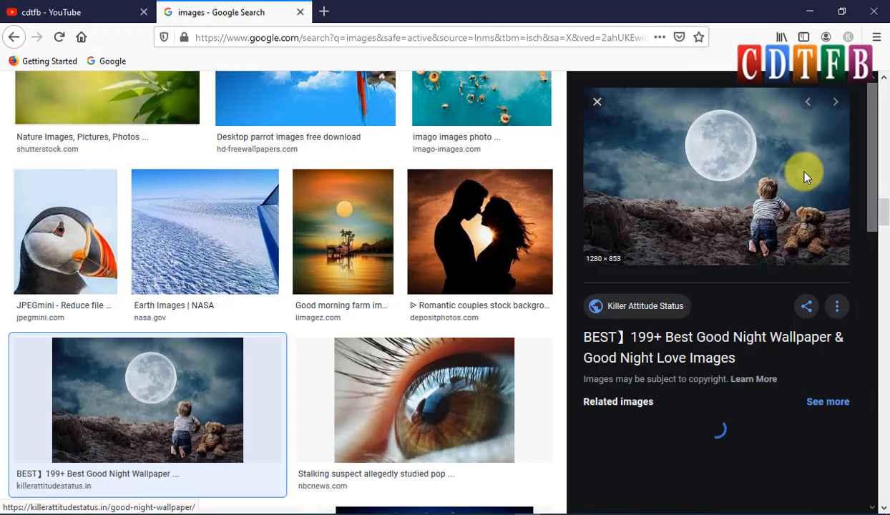
Copy the moon wallpaper image from the preview panel.
{"action": "right_click", "coordinate": [758, 169]}
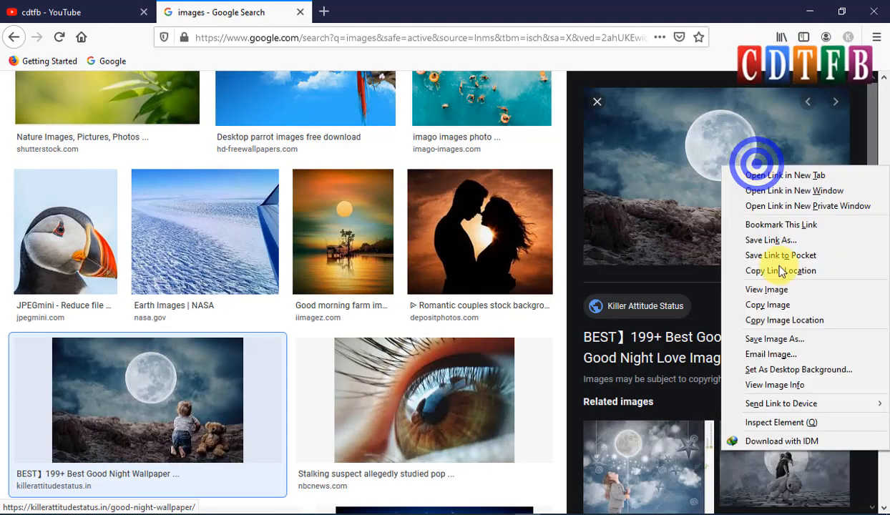
{"action": "left_click", "coordinate": [780, 306]}
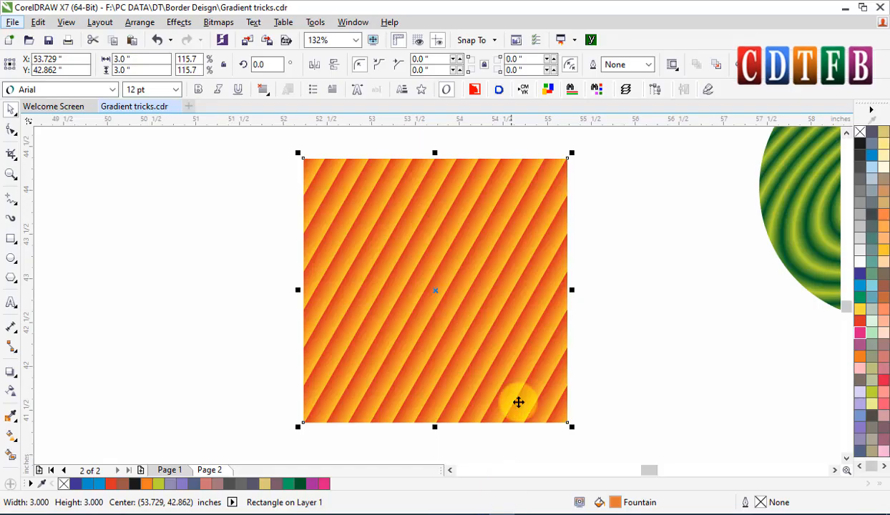
Paste the moon image into the drawing and move it next to the orange stripe square.
{"action": "right_click", "coordinate": [597, 329]}
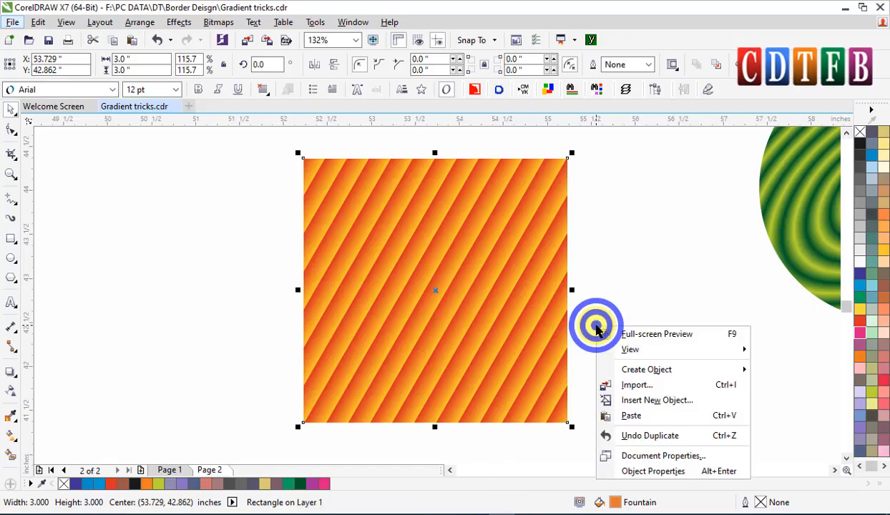
{"action": "left_click", "coordinate": [637, 416]}
{"action": "scroll", "coordinate": [537, 315], "scroll_direction": "down", "scroll_amount": 4}
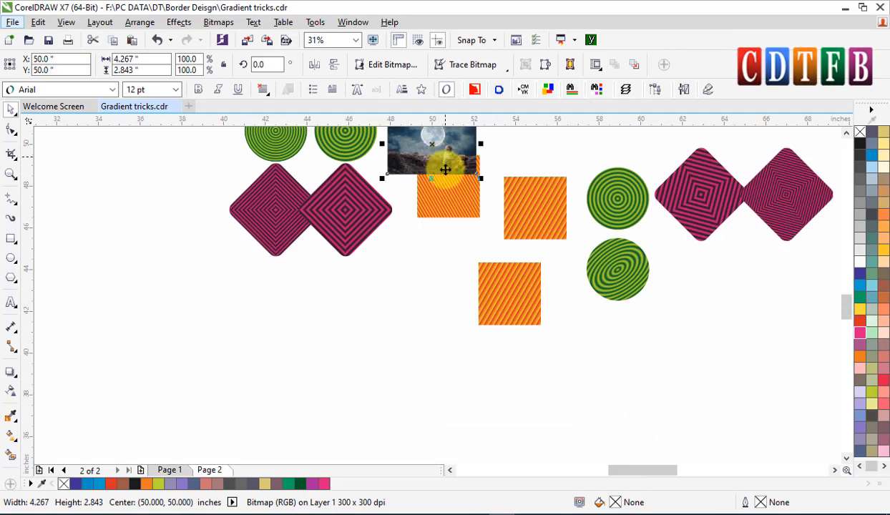
{"action": "left_click_drag", "start_coordinate": [447, 168], "coordinate": [455, 309]}
Position the moon image beside the stripe square and align both objects' centers horizontally.
{"action": "scroll", "coordinate": [478, 306], "scroll_direction": "up", "scroll_amount": 5}
{"action": "left_click", "coordinate": [592, 304]}
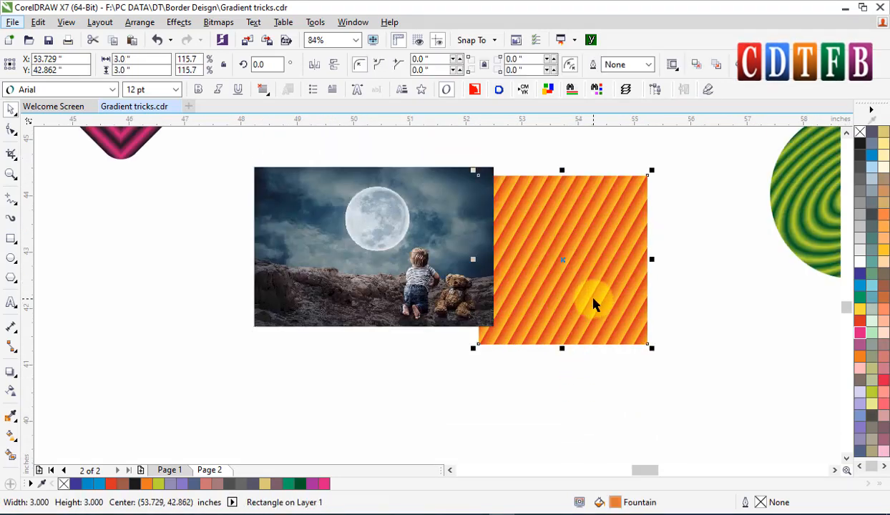
{"action": "key", "text": "shift+Page_Up"}
{"action": "left_click_drag", "start_coordinate": [437, 230], "coordinate": [346, 265]}
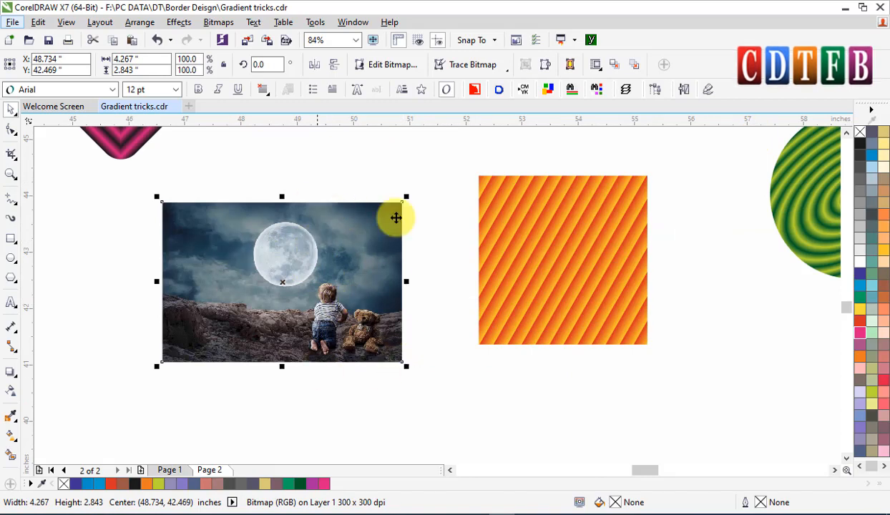
{"action": "left_click", "coordinate": [542, 326]}
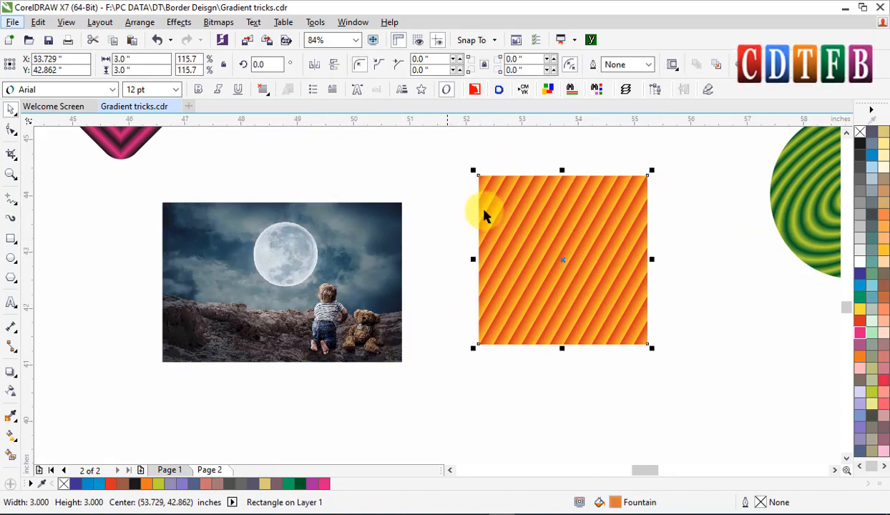
{"action": "left_click_drag", "start_coordinate": [587, 221], "coordinate": [533, 244]}
{"action": "left_click", "coordinate": [377, 265], "text": "shift"}
{"action": "key", "text": "e"}
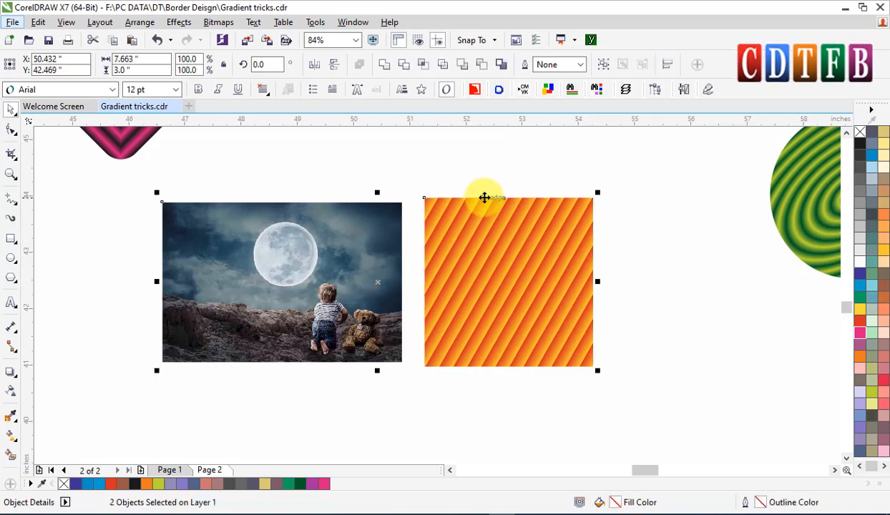
Scale the moon image to 3 inches high, about 4.5 inches wide, matching the stripe square's height.
{"action": "key", "text": "Escape"}
{"action": "left_click", "coordinate": [509, 213]}
{"action": "left_click", "coordinate": [377, 233]}
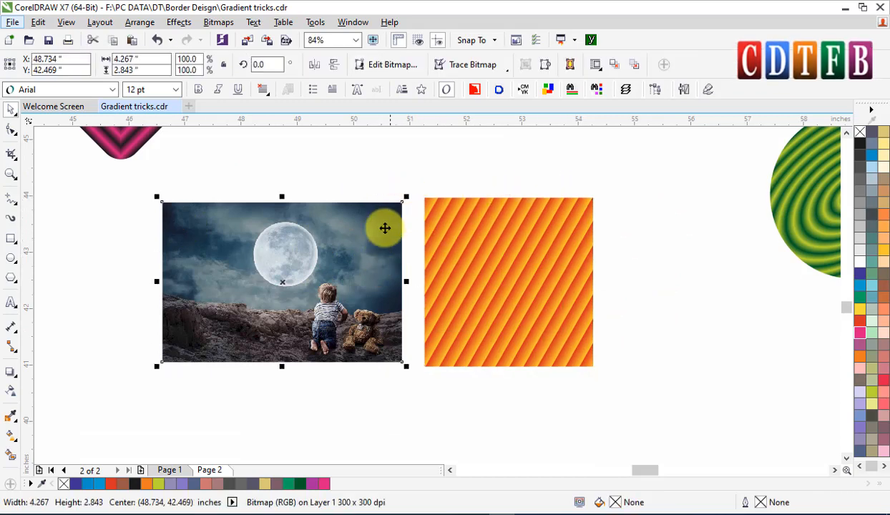
{"action": "left_click_drag", "start_coordinate": [383, 228], "coordinate": [452, 232]}
{"action": "left_click_drag", "start_coordinate": [444, 196], "coordinate": [458, 191]}
{"action": "key", "text": "Escape"}
{"action": "left_click_drag", "start_coordinate": [321, 269], "coordinate": [273, 269]}
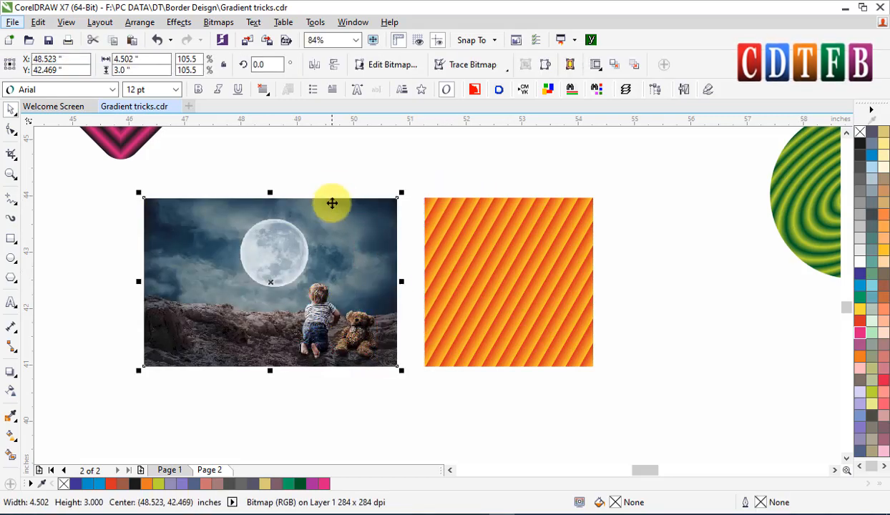
Set the stripe square's width to 4.502 inches to match the image.
{"action": "scroll", "coordinate": [537, 397], "scroll_direction": "up", "scroll_amount": 2}
{"action": "left_click", "coordinate": [540, 297]}
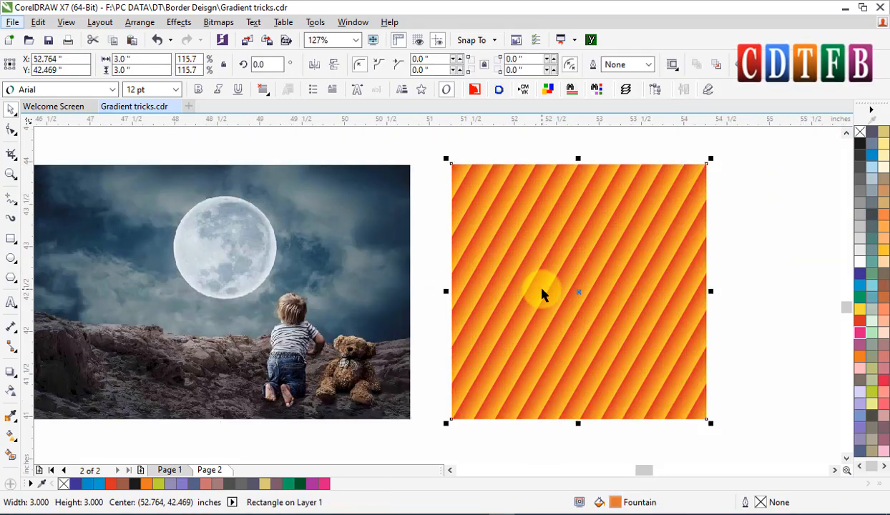
{"action": "scroll", "coordinate": [543, 290], "scroll_direction": "down", "scroll_amount": 2}
{"action": "left_click", "coordinate": [433, 281]}
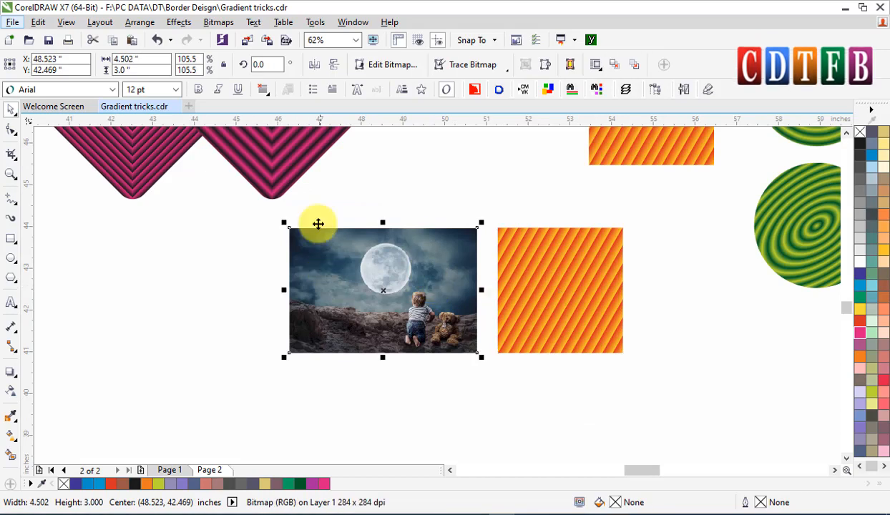
{"action": "left_click", "coordinate": [136, 59]}
{"action": "left_click", "coordinate": [532, 278]}
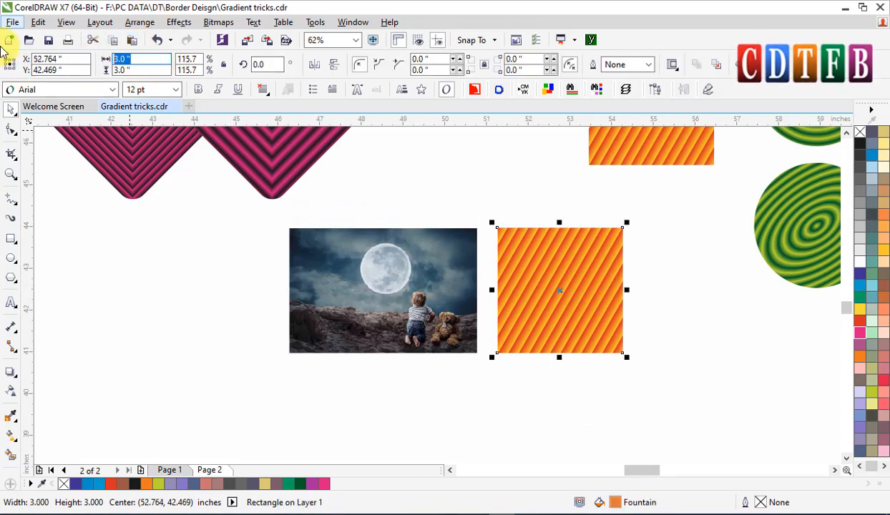
{"action": "key", "text": "Return"}
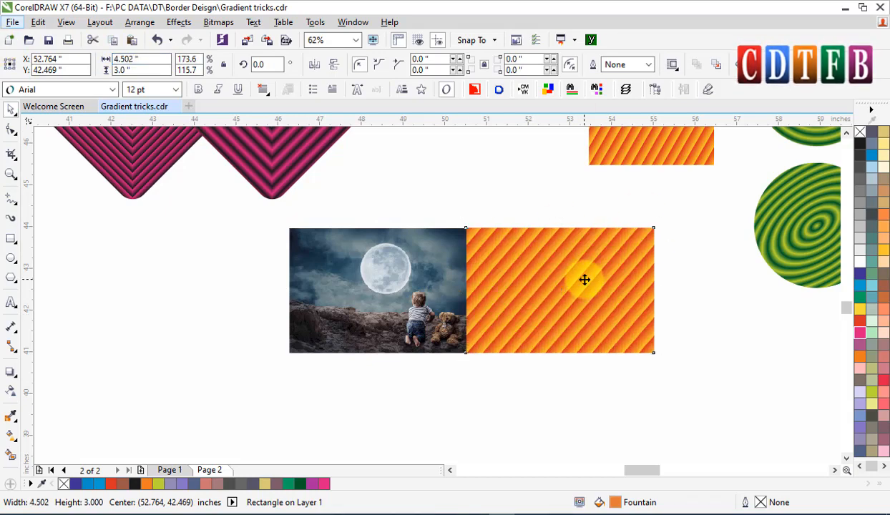
Move the stripe rectangle so it sits against the image's right edge.
{"action": "left_click", "coordinate": [584, 278]}
{"action": "left_click_drag", "start_coordinate": [346, 201], "coordinate": [638, 401]}
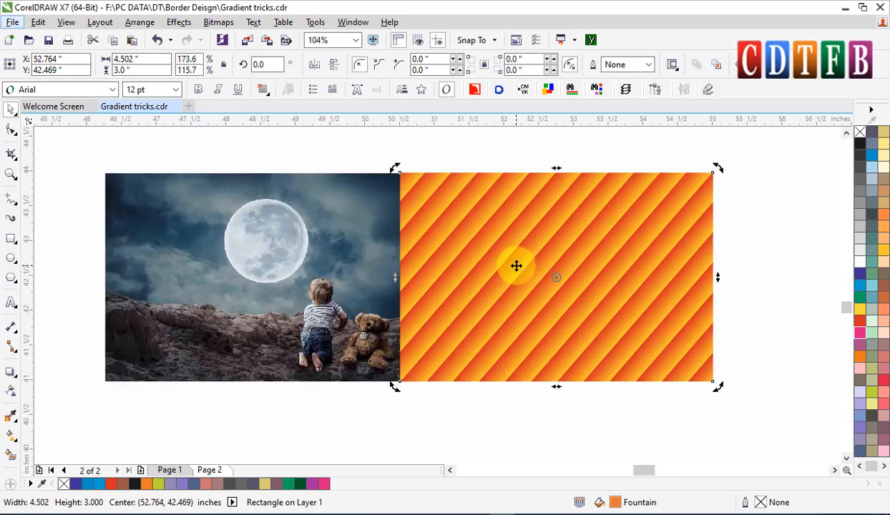
{"action": "left_click_drag", "start_coordinate": [516, 264], "coordinate": [553, 263]}
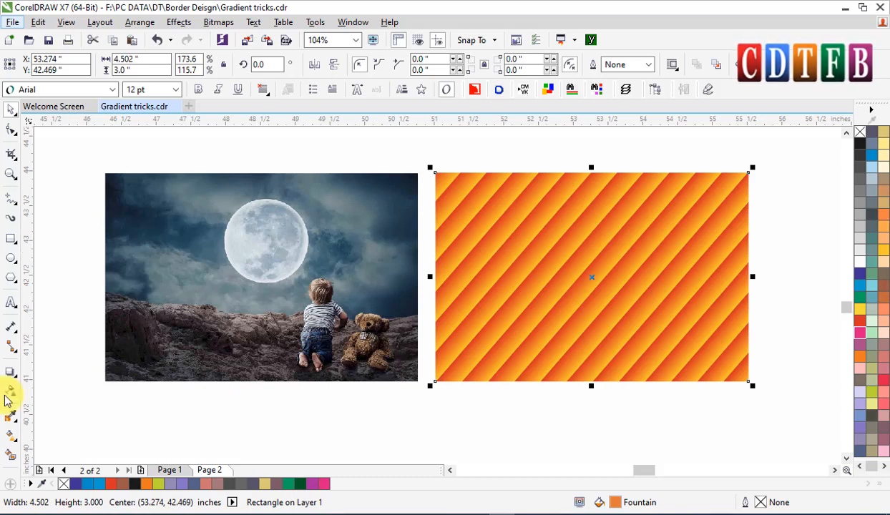
Recolor the stripe rectangle's fountain fill to red and black with the Interactive Fill tool.
{"action": "left_click", "coordinate": [12, 434]}
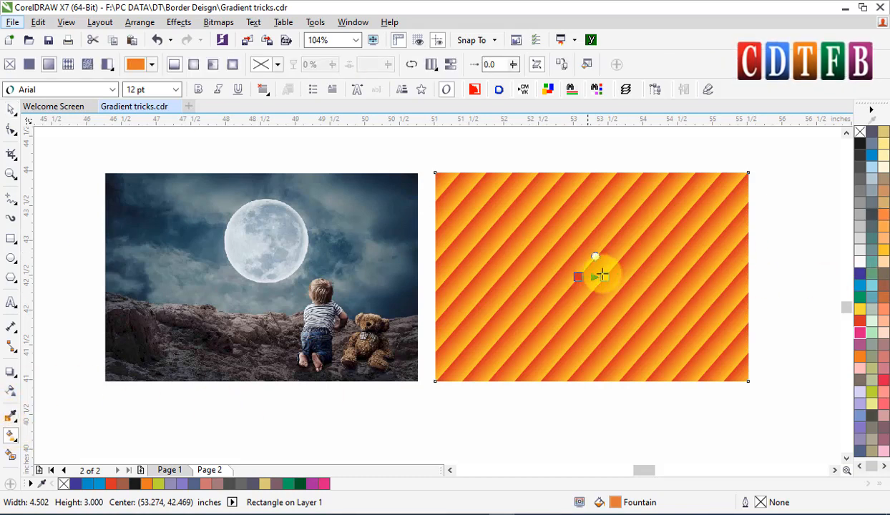
{"action": "left_click", "coordinate": [600, 278]}
{"action": "scroll", "coordinate": [600, 279], "scroll_direction": "up", "scroll_amount": 3}
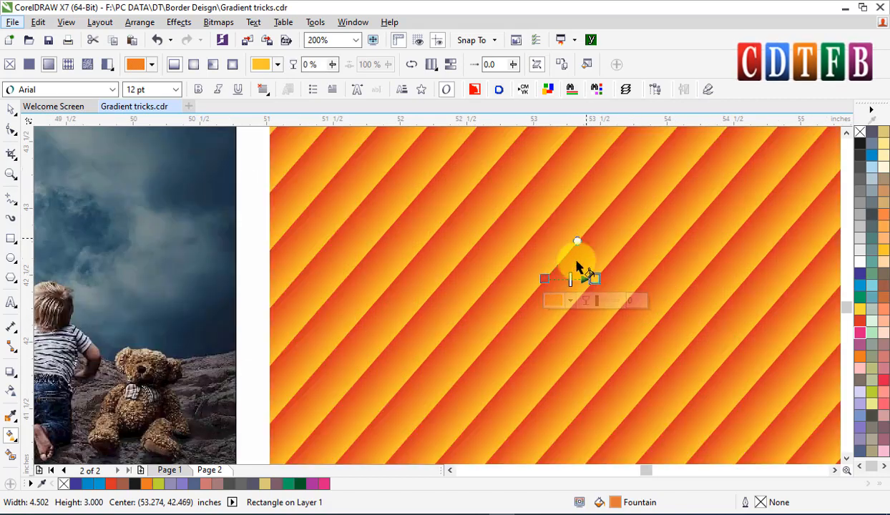
{"action": "left_click", "coordinate": [860, 262]}
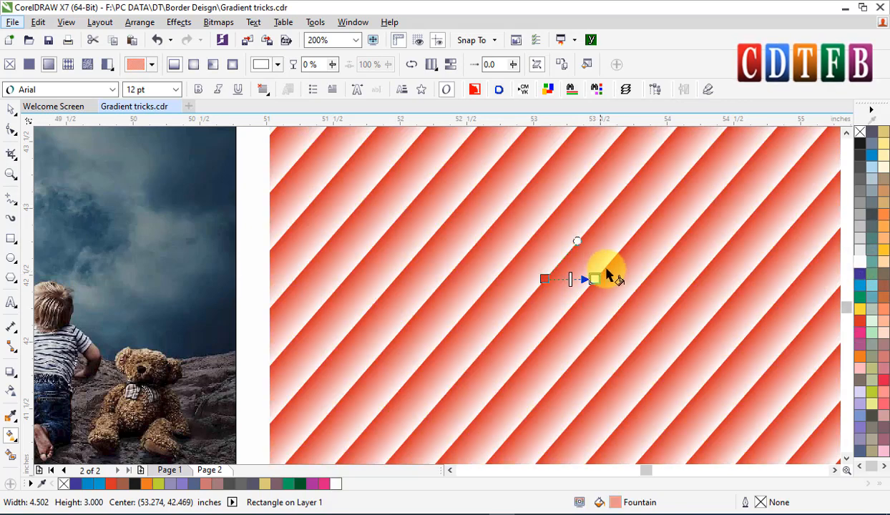
{"action": "left_click", "coordinate": [545, 279]}
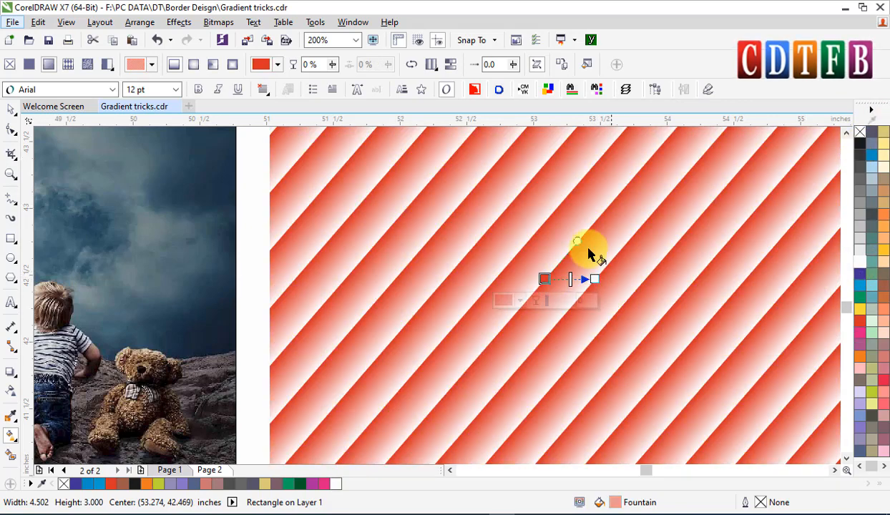
{"action": "left_click", "coordinate": [595, 279]}
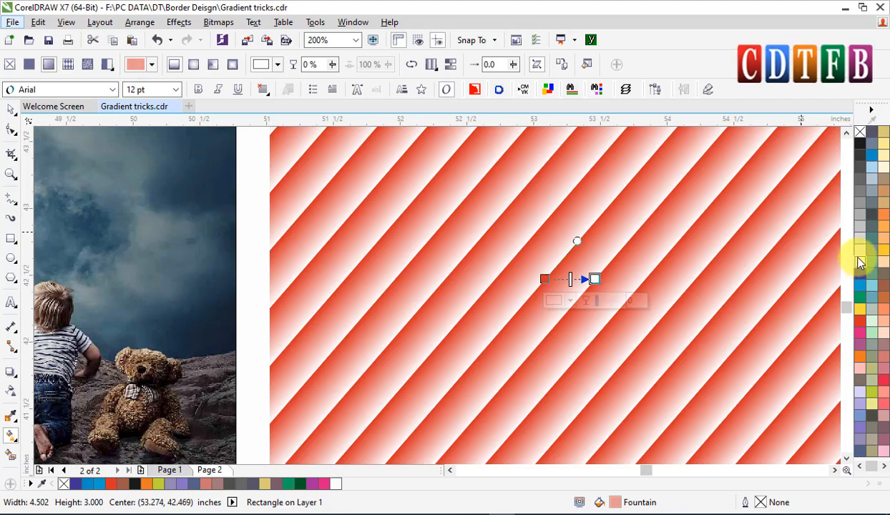
{"action": "left_click", "coordinate": [860, 156]}
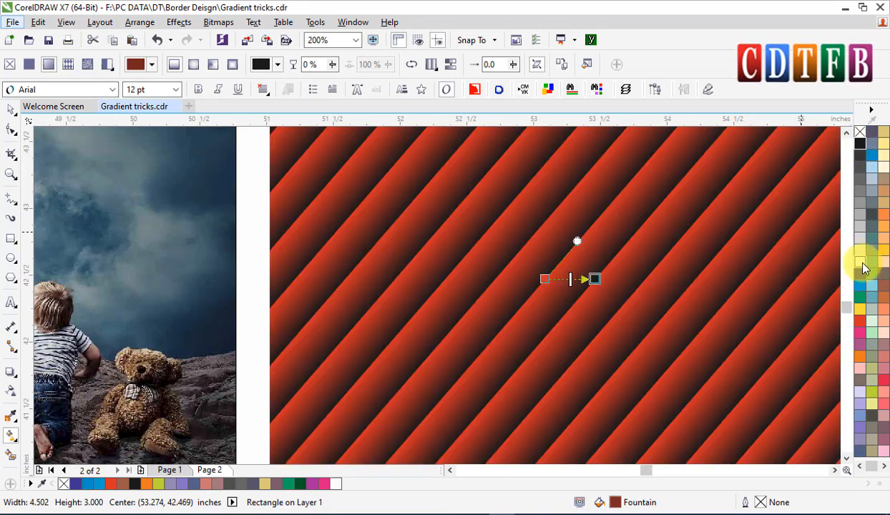
Set the stripe fill's start node to red at 100% transparency.
{"action": "left_click_drag", "start_coordinate": [541, 276], "coordinate": [541, 276]}
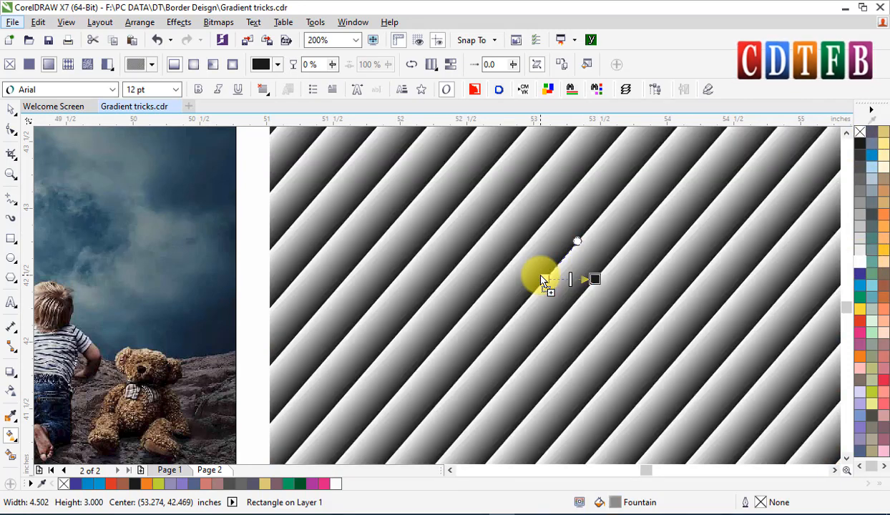
{"action": "key", "text": "ctrl+z"}
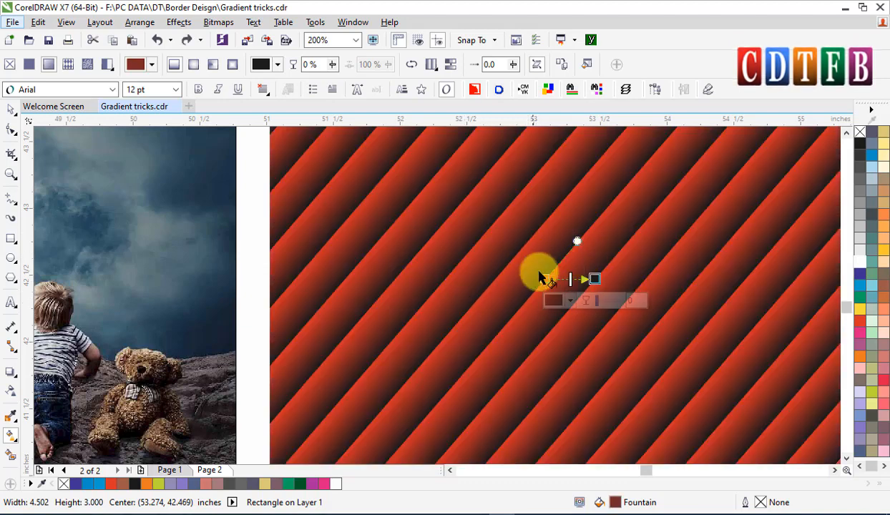
{"action": "left_click_drag", "start_coordinate": [867, 270], "coordinate": [546, 278]}
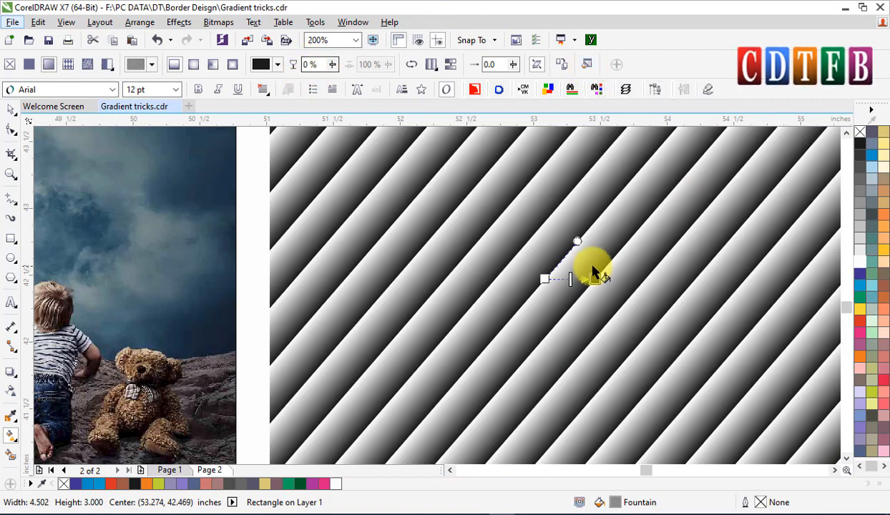
{"action": "left_click", "coordinate": [544, 278]}
{"action": "left_click", "coordinate": [332, 67]}
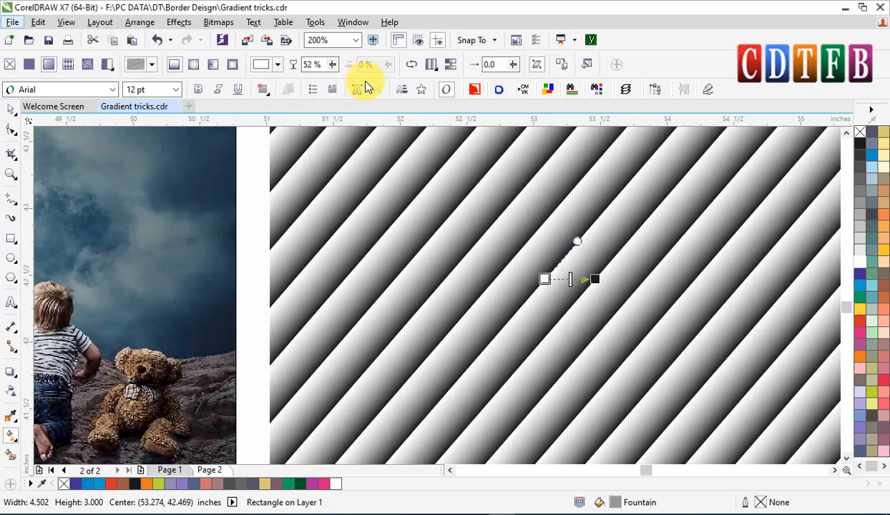
{"action": "left_click_drag", "start_coordinate": [333, 66], "coordinate": [360, 87]}
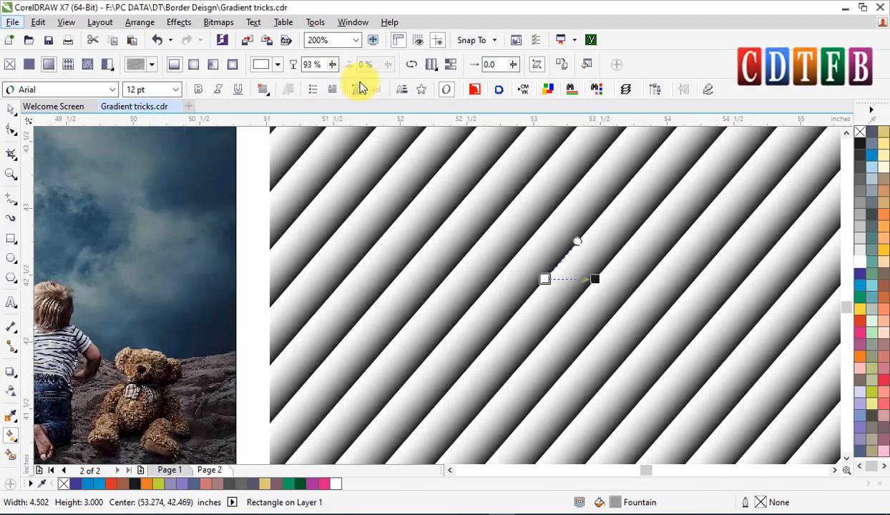
{"action": "left_click", "coordinate": [862, 324]}
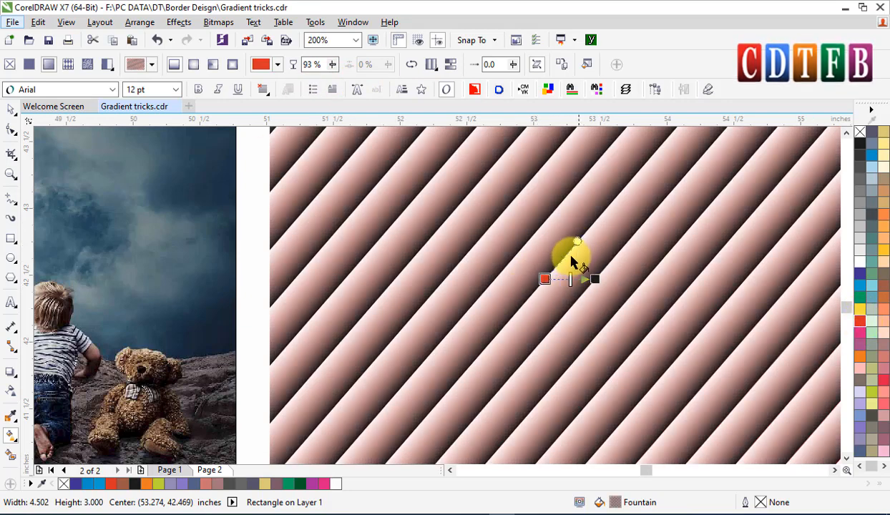
{"action": "left_click", "coordinate": [279, 66]}
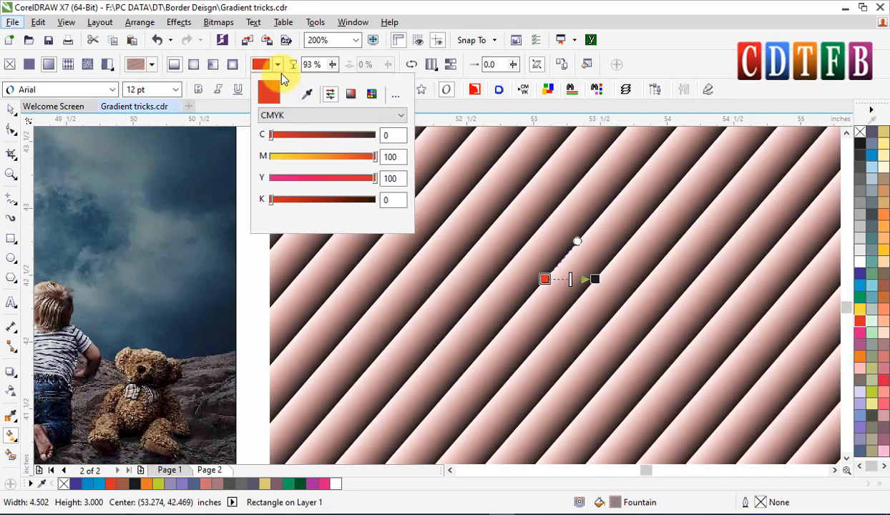
{"action": "left_click", "coordinate": [616, 16]}
{"action": "left_click_drag", "start_coordinate": [333, 64], "coordinate": [417, 67]}
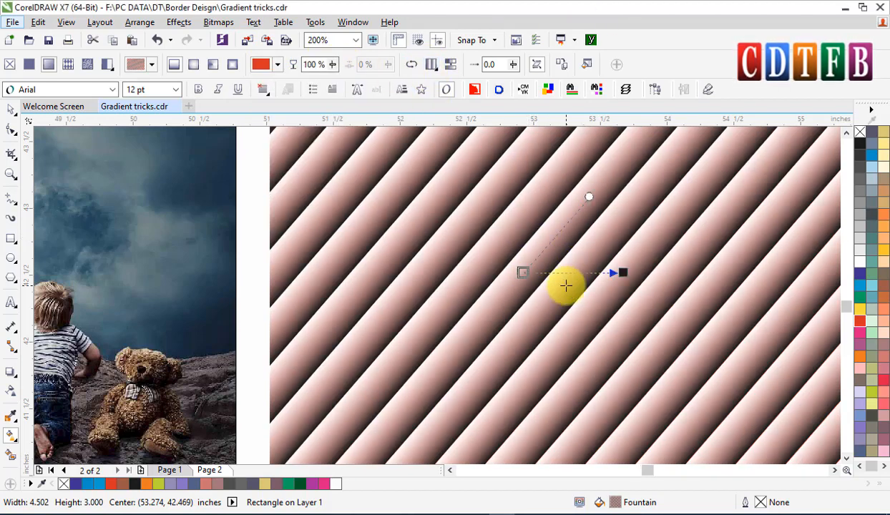
{"action": "scroll", "coordinate": [565, 284], "scroll_direction": "up", "scroll_amount": 2}
{"action": "scroll", "coordinate": [591, 274], "scroll_direction": "down", "scroll_amount": 2}
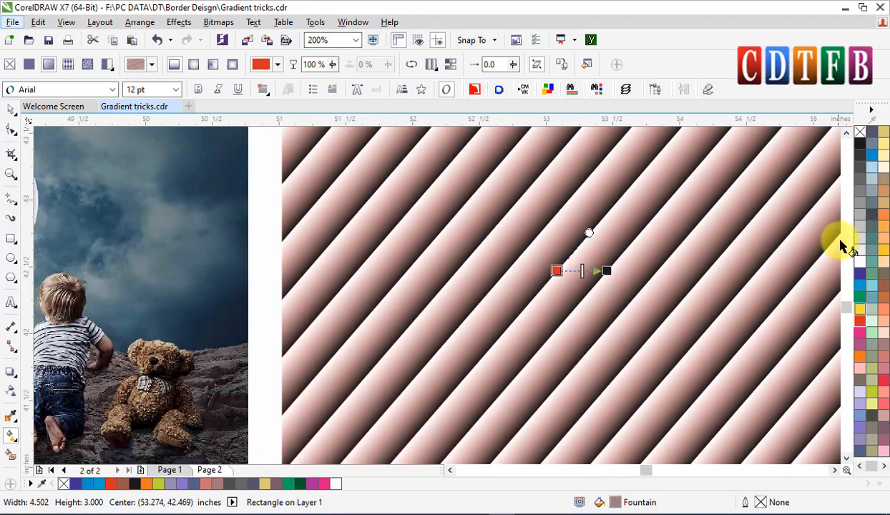
{"action": "left_click_drag", "start_coordinate": [859, 265], "coordinate": [562, 273]}
{"action": "key", "text": "ctrl+z"}
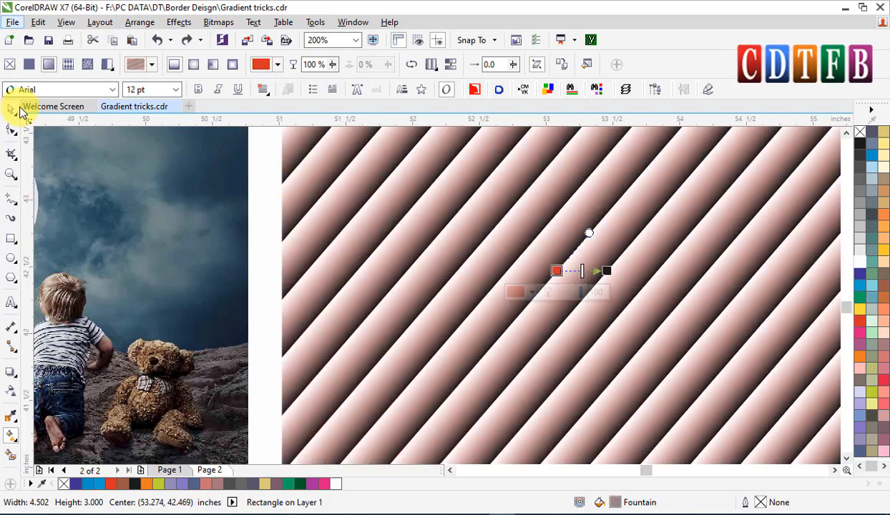
Move the stripe rectangle left so it overlaps the moon image's right edge.
{"action": "left_click", "coordinate": [11, 108]}
{"action": "left_click_drag", "start_coordinate": [396, 272], "coordinate": [223, 253]}
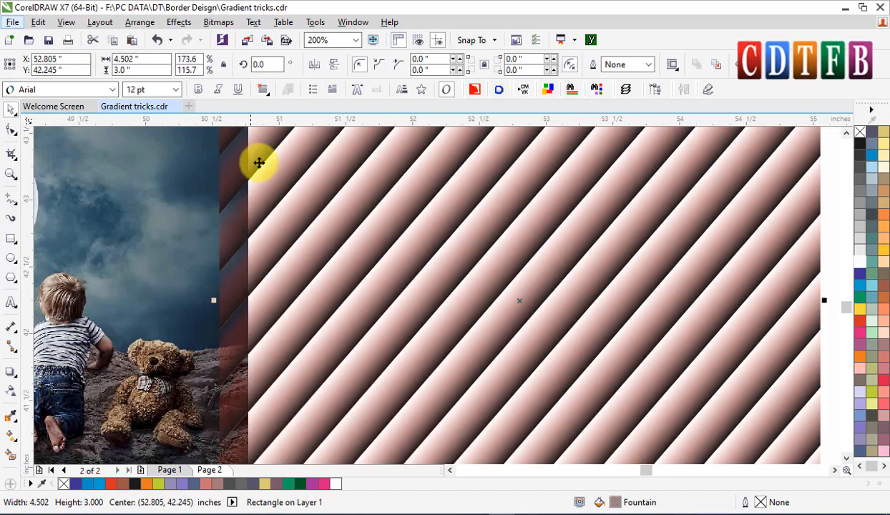
Set the stripe fill's start node color to white with the Interactive Fill tool.
{"action": "key", "text": "g"}
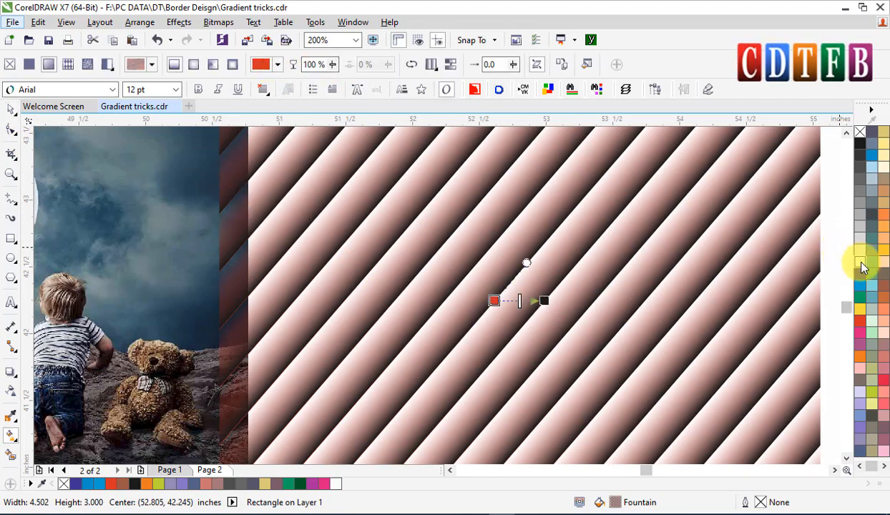
{"action": "left_click_drag", "start_coordinate": [494, 296], "coordinate": [494, 298]}
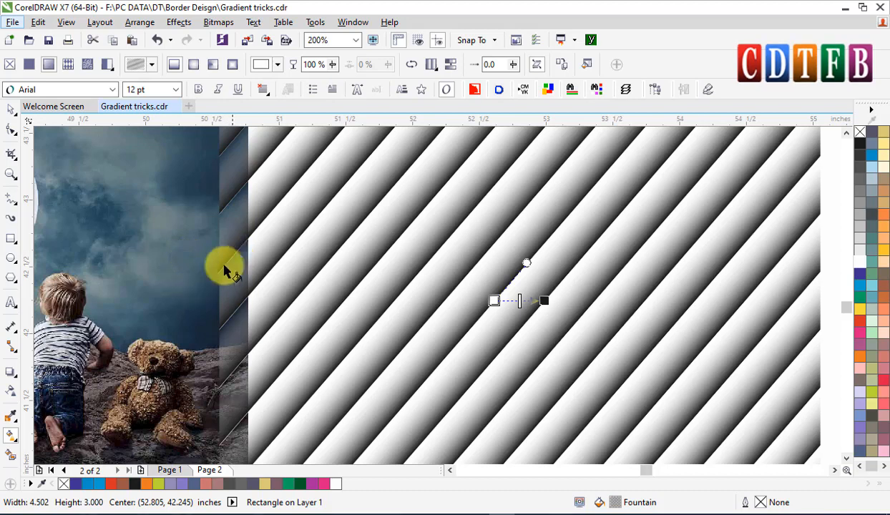
Align the stripe rectangle to the centre of the moon image both horizontally and vertically.
{"action": "scroll", "coordinate": [335, 236], "scroll_direction": "down", "scroll_amount": 1}
{"action": "left_click", "coordinate": [10, 108]}
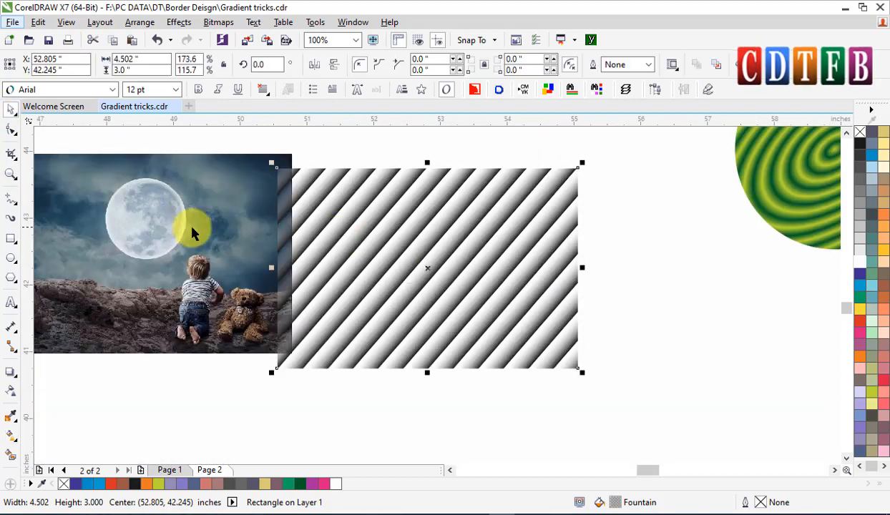
{"action": "left_click", "coordinate": [194, 228], "text": "shift"}
{"action": "key", "text": "c"}
{"action": "key", "text": "e"}
{"action": "key", "text": "shift+F2"}
{"action": "key", "text": "Escape"}
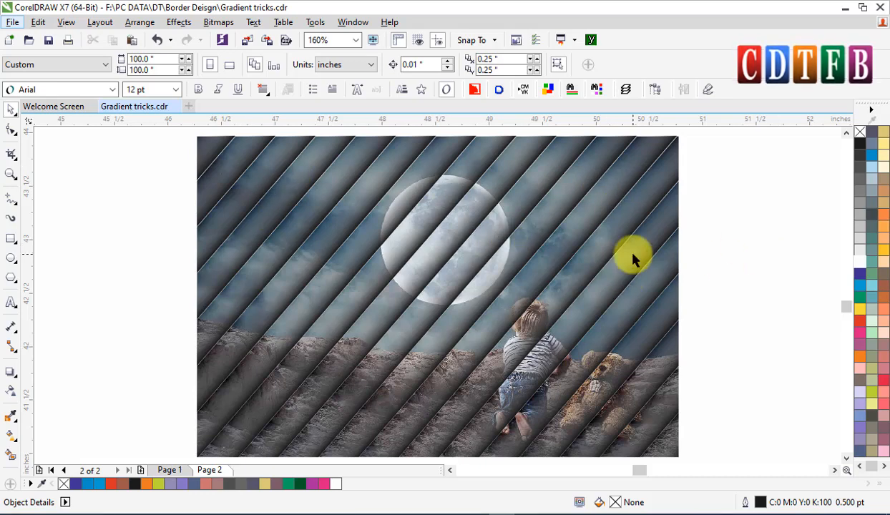
Duplicate the image and its stripe overlay, placing the copy to the right of the original.
{"action": "scroll", "coordinate": [632, 247], "scroll_direction": "down", "scroll_amount": 3}
{"action": "left_click_drag", "start_coordinate": [409, 185], "coordinate": [647, 372]}
{"action": "left_click_drag", "start_coordinate": [556, 273], "coordinate": [510, 277]}
{"action": "right_click", "coordinate": [510, 278]}
{"action": "left_click", "coordinate": [704, 246]}
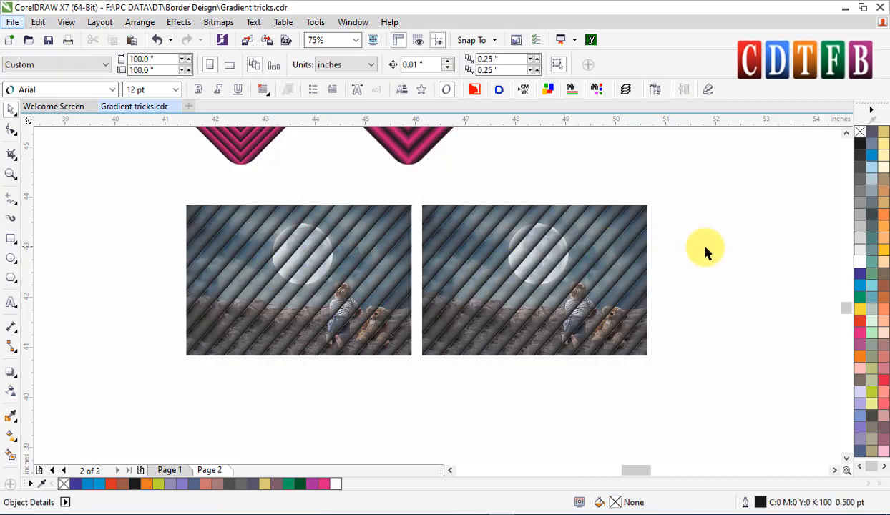
Select the copied image and stripe and repeat the duplication to make a third copy further right.
{"action": "left_click_drag", "start_coordinate": [418, 180], "coordinate": [685, 396]}
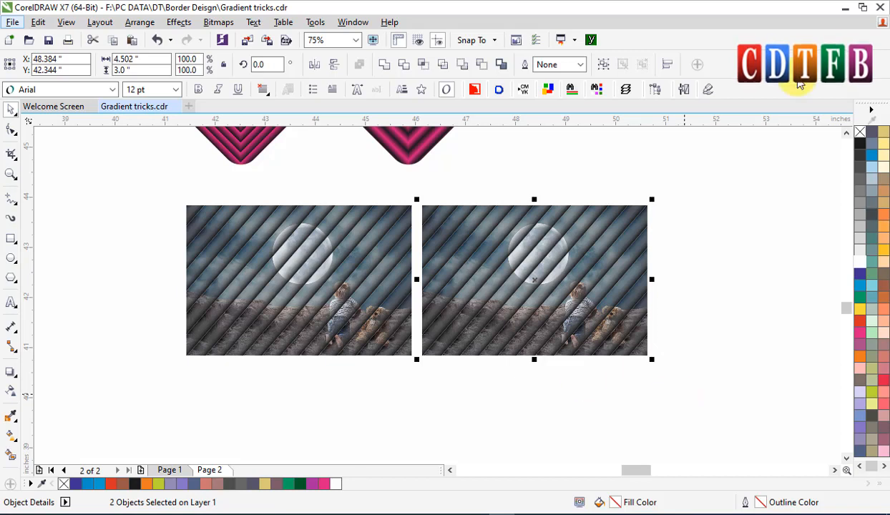
{"action": "key", "text": "ctrl+r"}
{"action": "scroll", "coordinate": [529, 328], "scroll_direction": "right", "scroll_amount": 2}
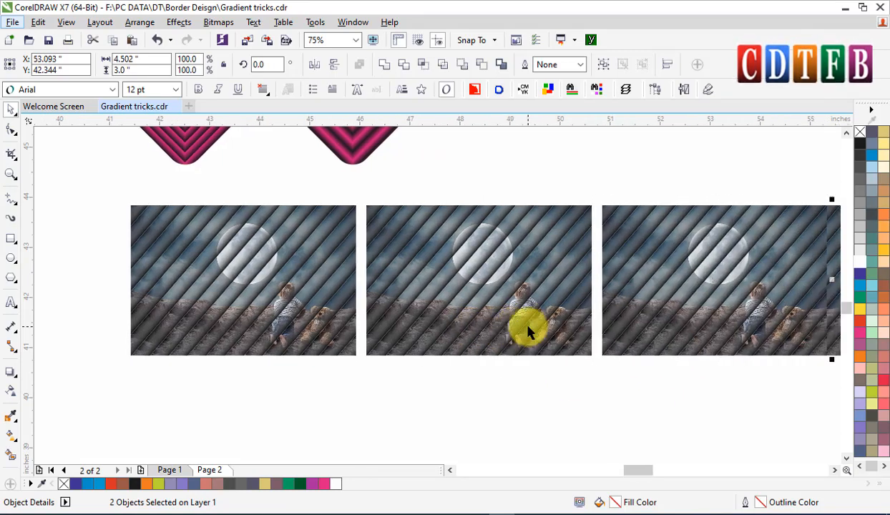
{"action": "scroll", "coordinate": [526, 367], "scroll_direction": "right", "scroll_amount": 2}
{"action": "left_click", "coordinate": [525, 367]}
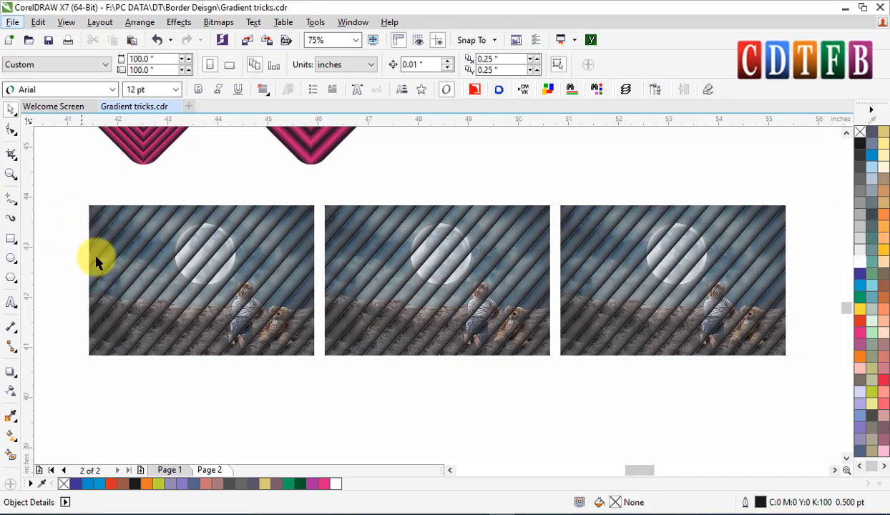
Set the first stripe rectangle's transparency merge mode to Multiply with the Transparency tool.
{"action": "left_click", "coordinate": [383, 212]}
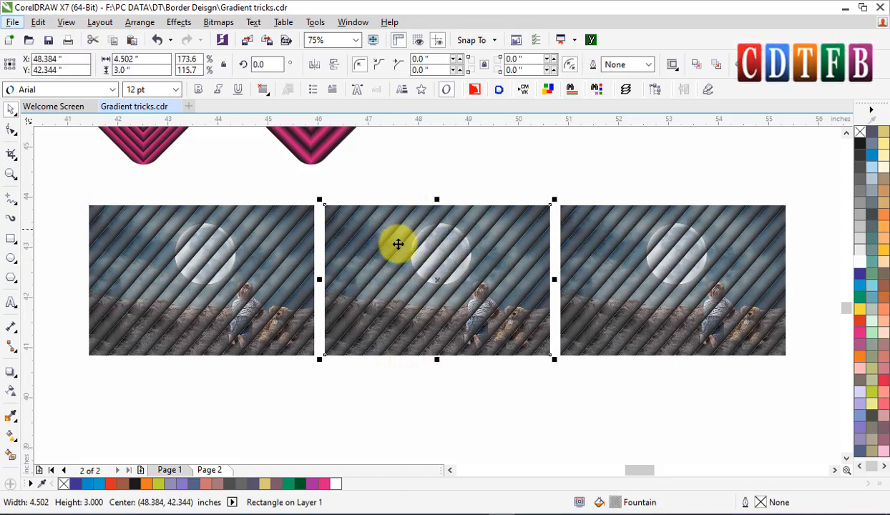
{"action": "left_click", "coordinate": [290, 259]}
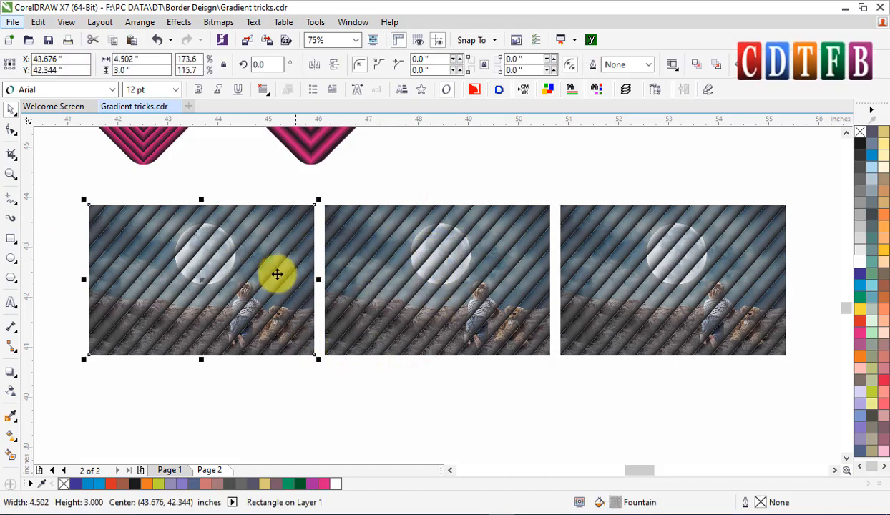
{"action": "left_click", "coordinate": [11, 391]}
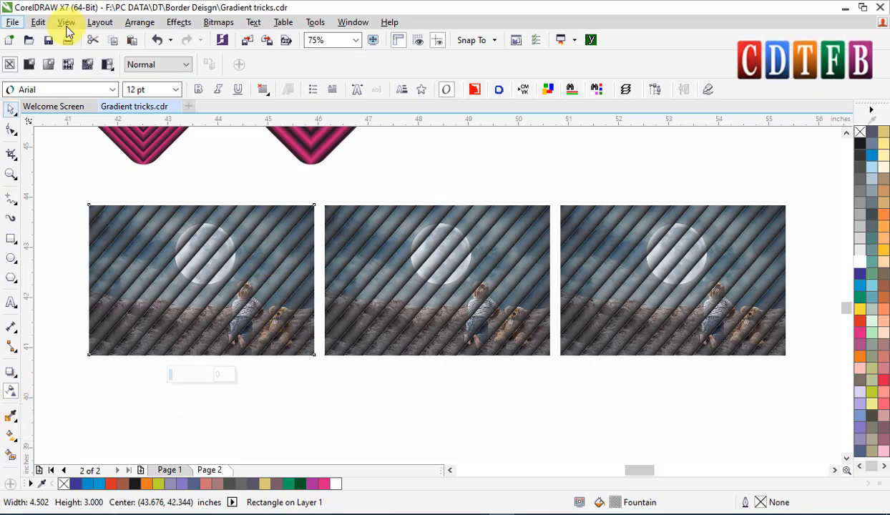
{"action": "left_click", "coordinate": [157, 63]}
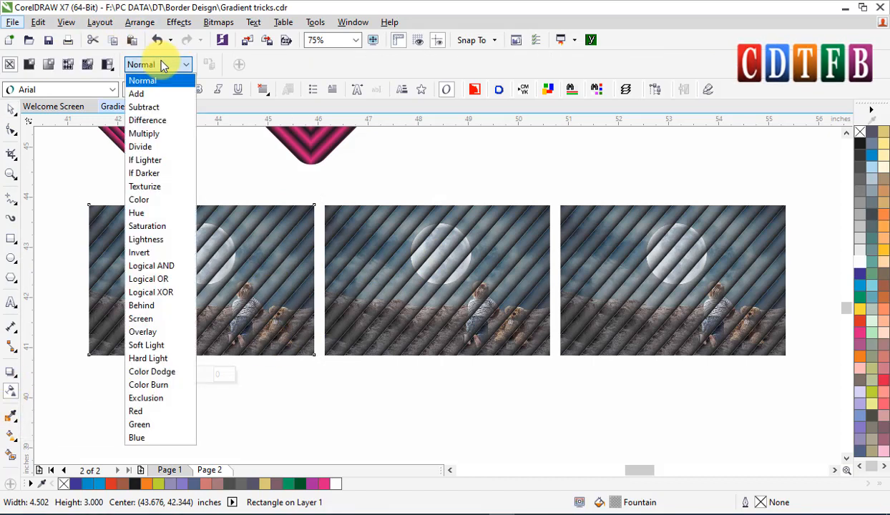
{"action": "left_click", "coordinate": [159, 134]}
{"action": "left_click", "coordinate": [11, 108]}
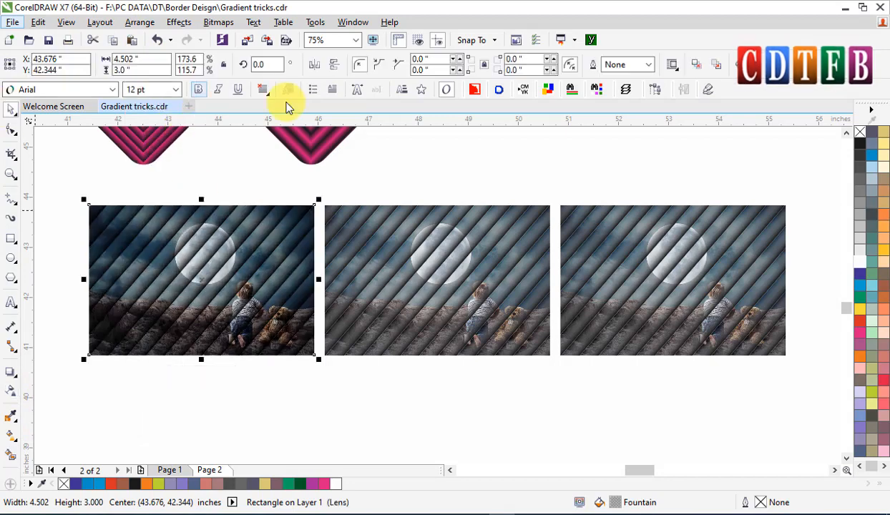
Apply uniform transparency to the first stripe rectangle and set it to 70.
{"action": "scroll", "coordinate": [198, 286], "scroll_direction": "up", "scroll_amount": 4}
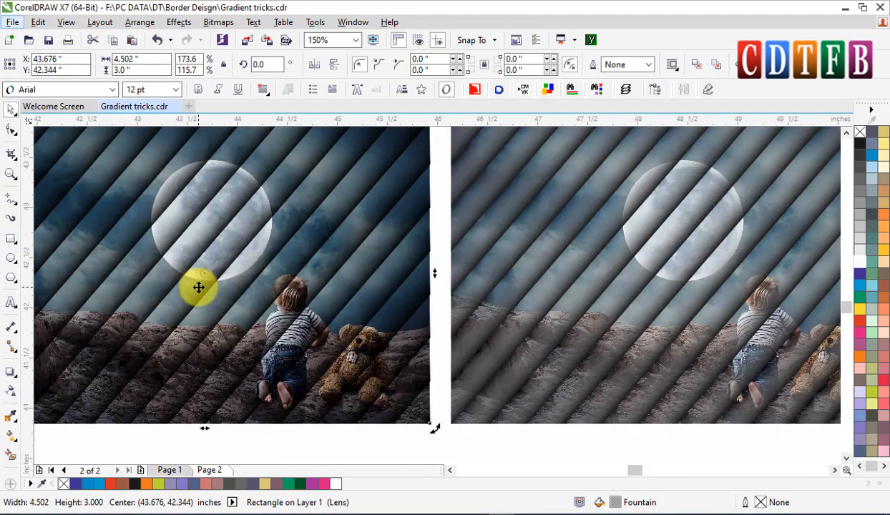
{"action": "scroll", "coordinate": [199, 287], "scroll_direction": "down", "scroll_amount": 1}
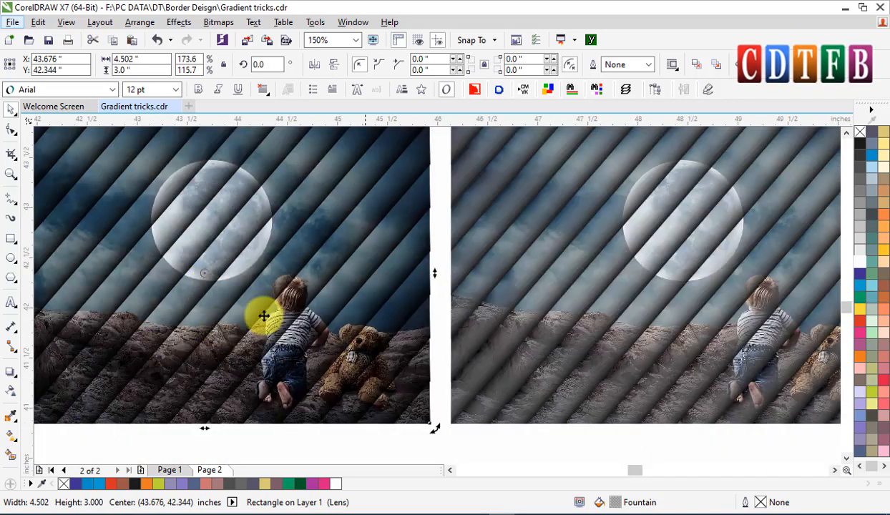
{"action": "key", "text": "space"}
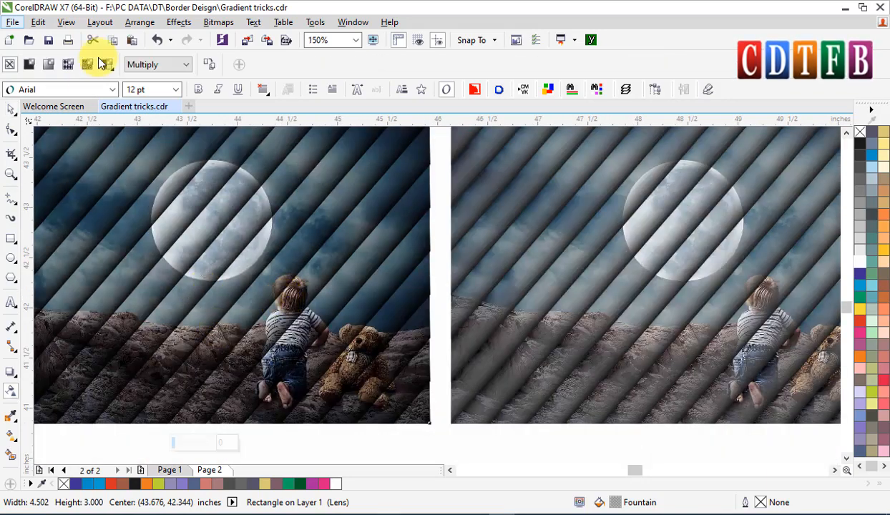
{"action": "left_click", "coordinate": [28, 65]}
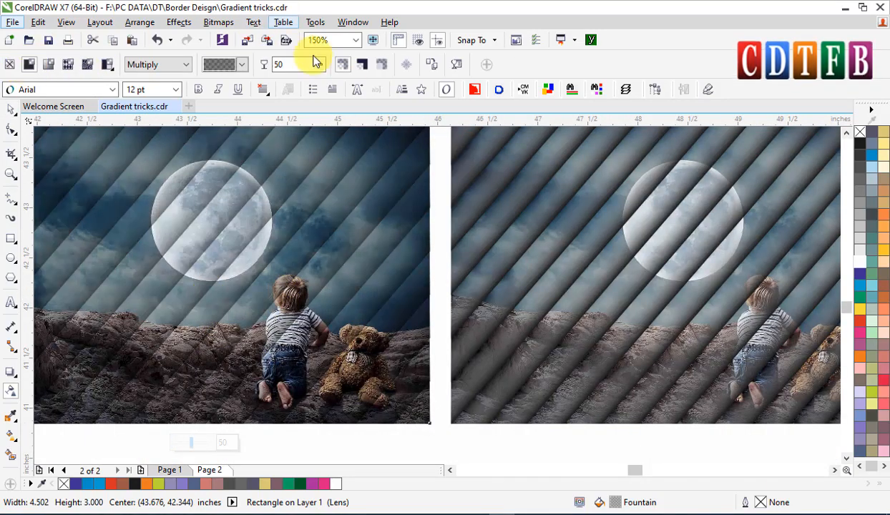
{"action": "type", "text": "70"}
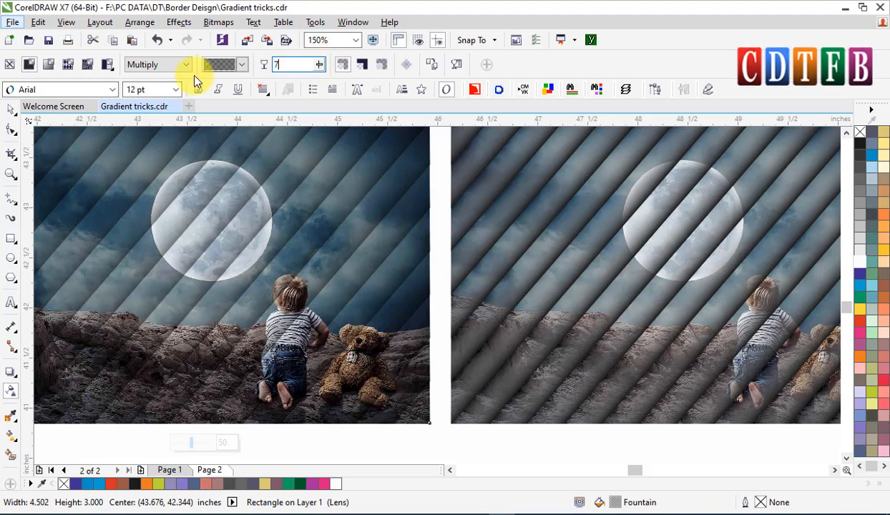
{"action": "key", "text": "Return"}
Set the third stripe rectangle's transparency merge mode to Soft Light, trying Overlay first.
{"action": "scroll", "coordinate": [215, 258], "scroll_direction": "down", "scroll_amount": 1}
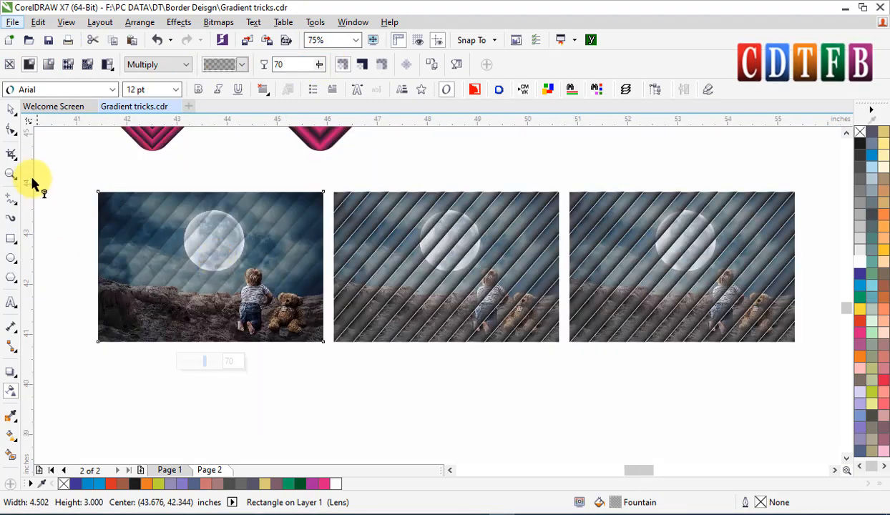
{"action": "left_click", "coordinate": [12, 114]}
{"action": "key", "text": "F2"}
{"action": "left_click_drag", "start_coordinate": [81, 178], "coordinate": [635, 360]}
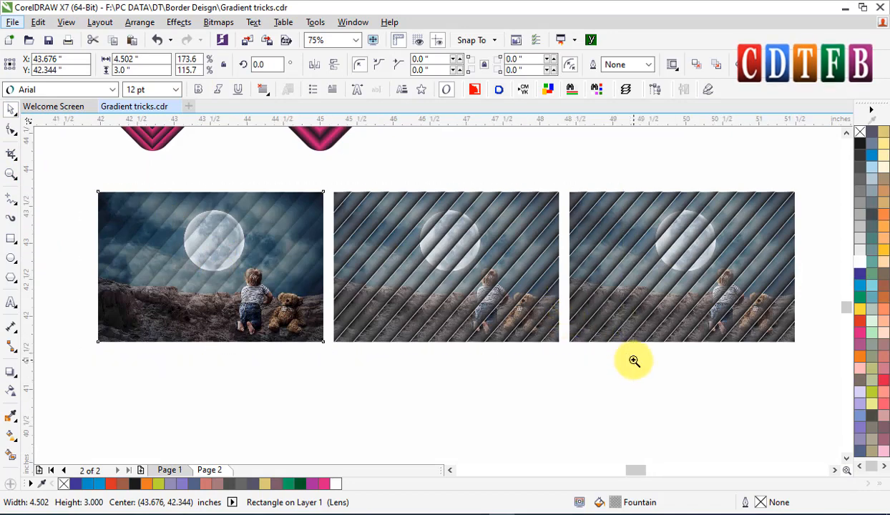
{"action": "scroll", "coordinate": [483, 243], "scroll_direction": "down", "scroll_amount": 1}
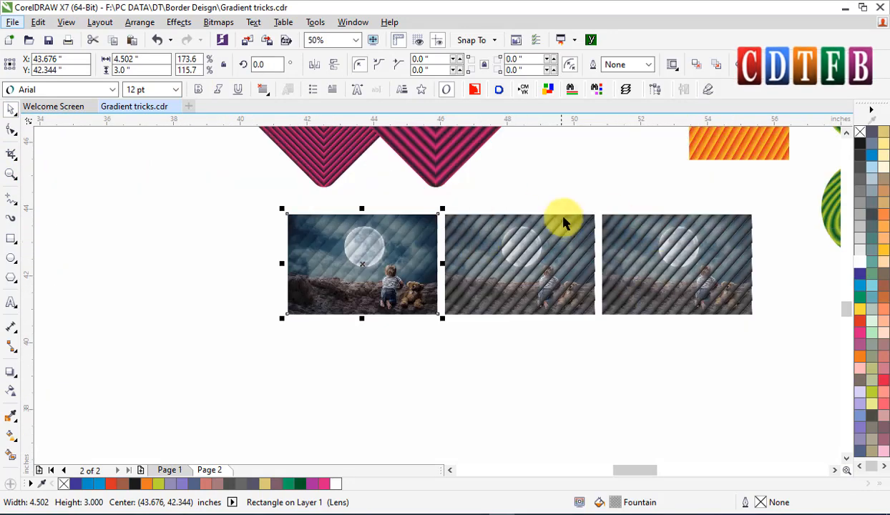
{"action": "left_click", "coordinate": [633, 238]}
{"action": "key", "text": "F2"}
{"action": "left_click_drag", "start_coordinate": [595, 197], "coordinate": [780, 328]}
{"action": "key", "text": "t"}
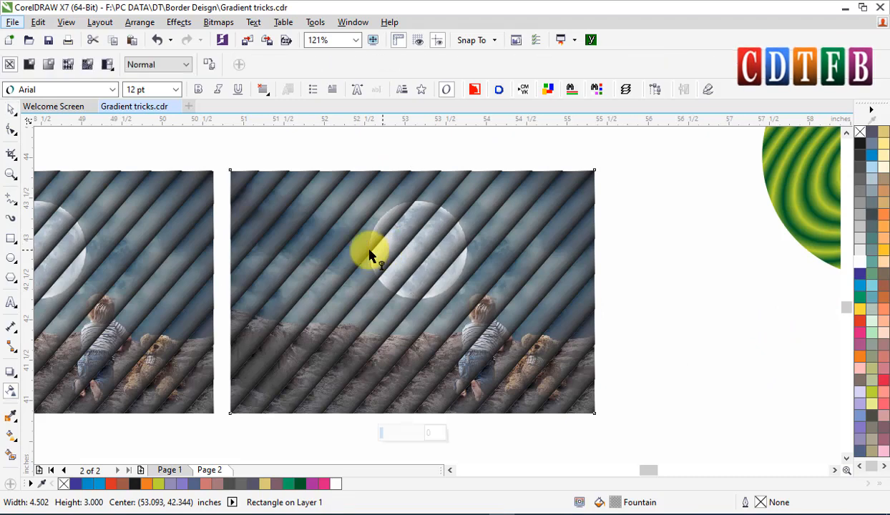
{"action": "left_click", "coordinate": [154, 66]}
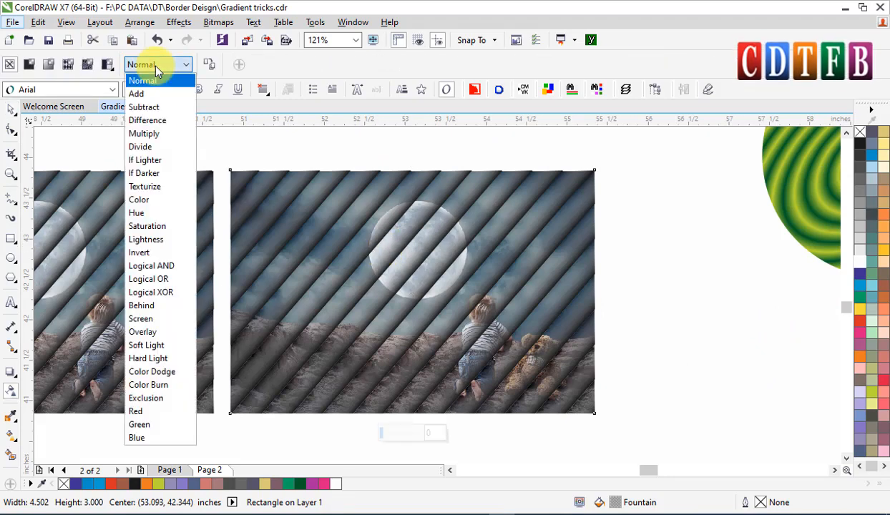
{"action": "left_click", "coordinate": [157, 332]}
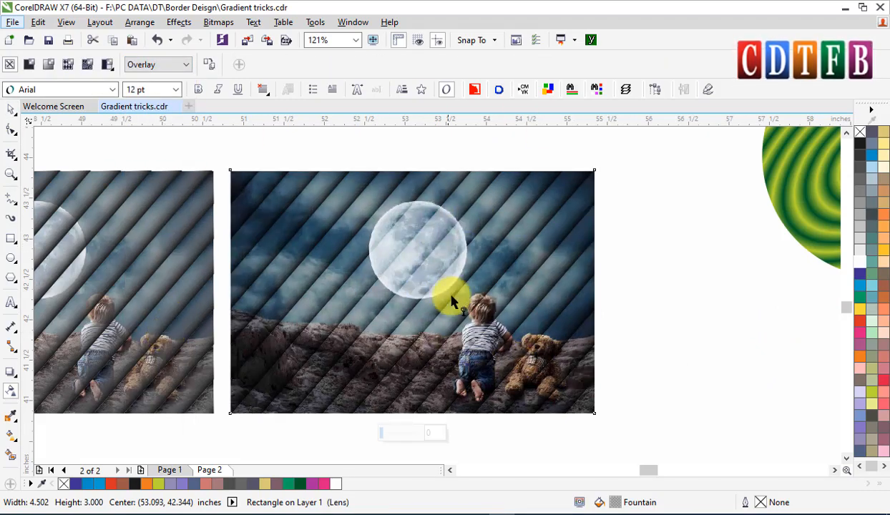
{"action": "left_click", "coordinate": [152, 66]}
{"action": "left_click", "coordinate": [162, 341]}
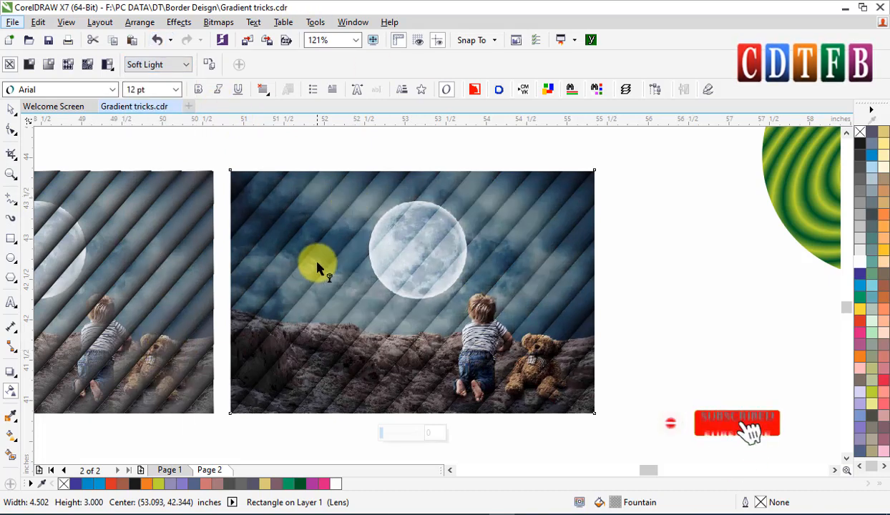
Move the third image and stripe composition below the first composition.
{"action": "scroll", "coordinate": [329, 254], "scroll_direction": "down", "scroll_amount": 1}
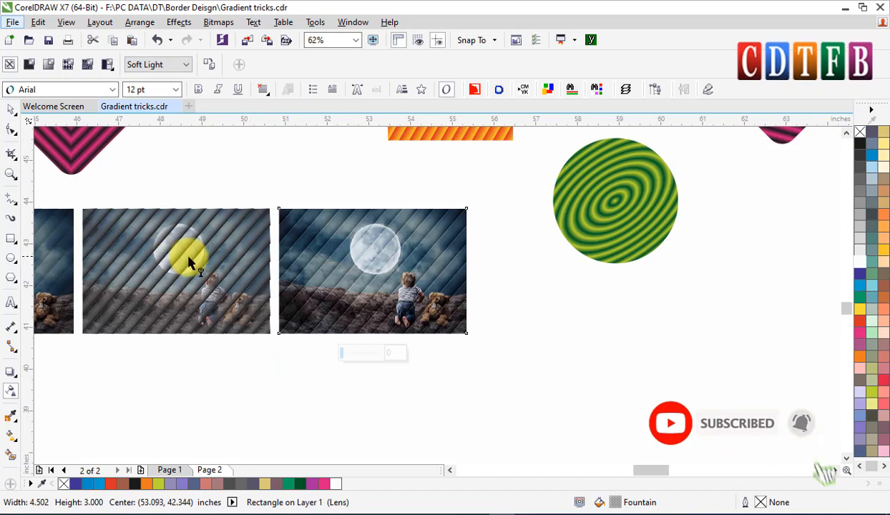
{"action": "scroll", "coordinate": [189, 256], "scroll_direction": "left", "scroll_amount": 1}
{"action": "scroll", "coordinate": [188, 256], "scroll_direction": "left", "scroll_amount": 2}
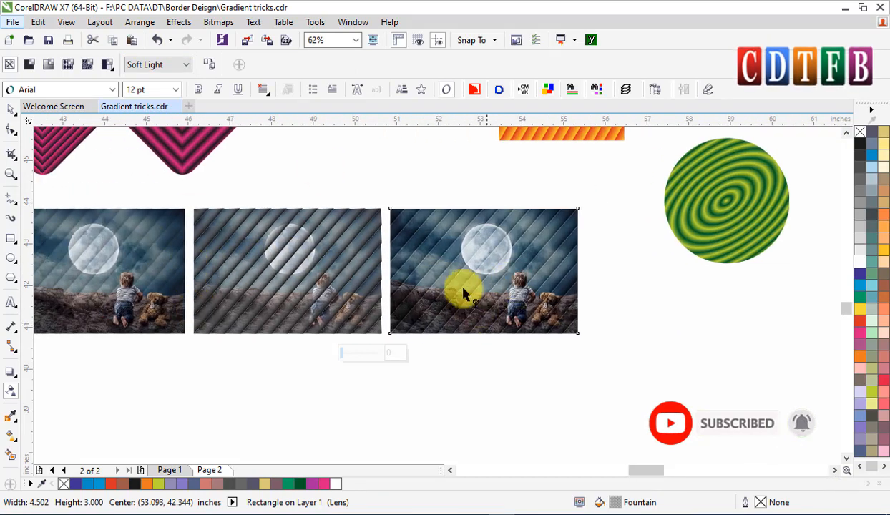
{"action": "left_click", "coordinate": [10, 109]}
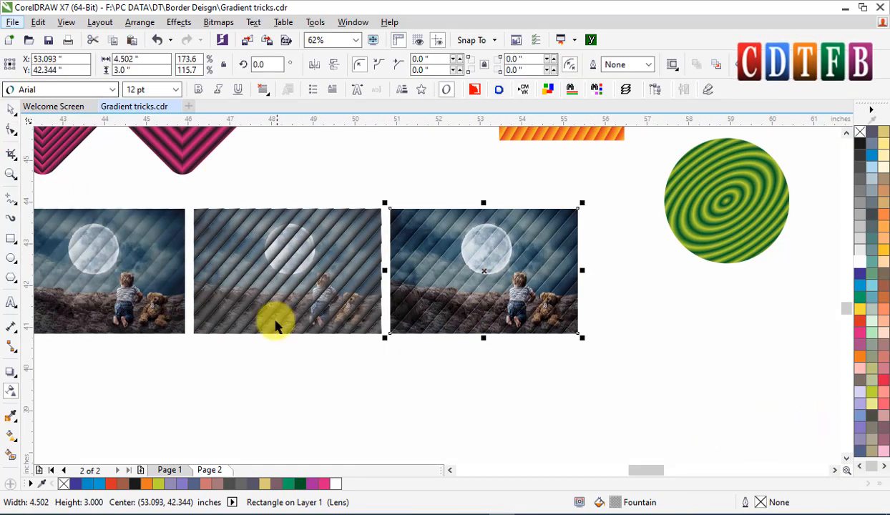
{"action": "left_click_drag", "start_coordinate": [630, 370], "coordinate": [631, 371]}
{"action": "left_click_drag", "start_coordinate": [552, 227], "coordinate": [163, 356]}
Zoom in and out to examine the transparency effect on the stacked compositions.
{"action": "left_click", "coordinate": [171, 296], "text": "shift"}
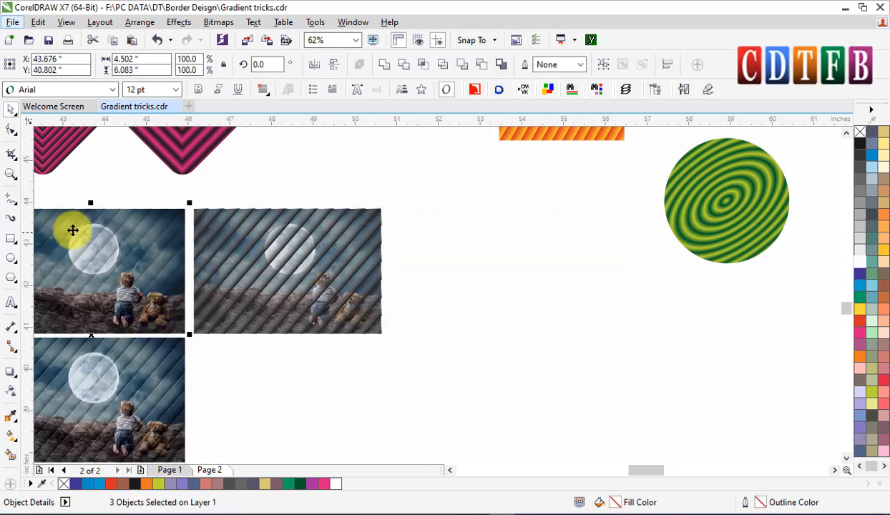
{"action": "scroll", "coordinate": [71, 243], "scroll_direction": "up", "scroll_amount": 4}
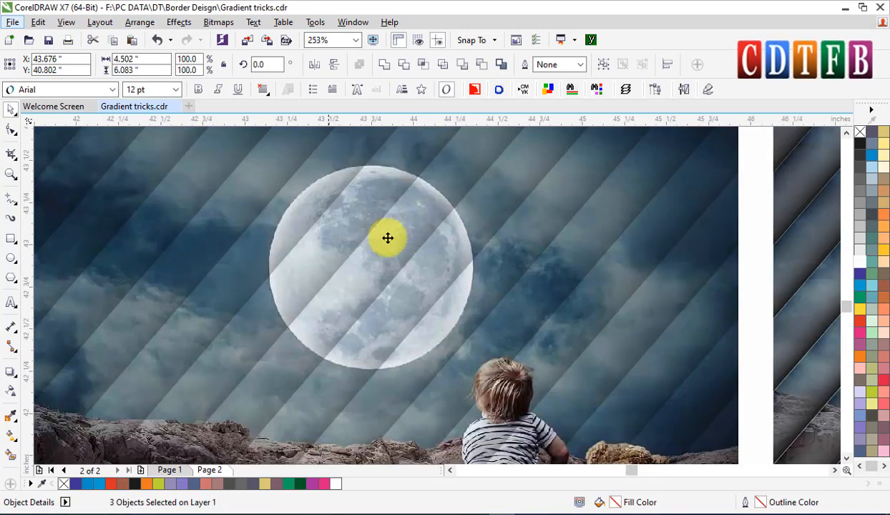
{"action": "scroll", "coordinate": [848, 312], "scroll_direction": "down", "scroll_amount": 5}
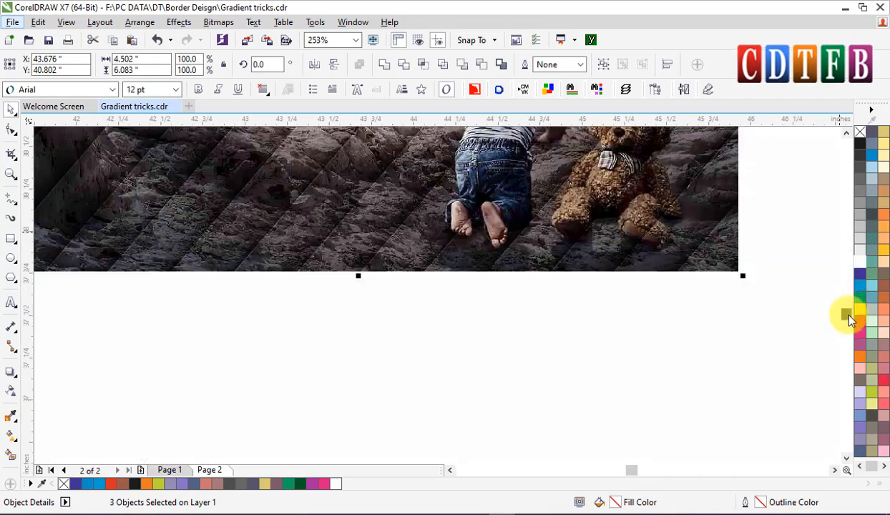
{"action": "scroll", "coordinate": [427, 326], "scroll_direction": "down", "scroll_amount": 2}
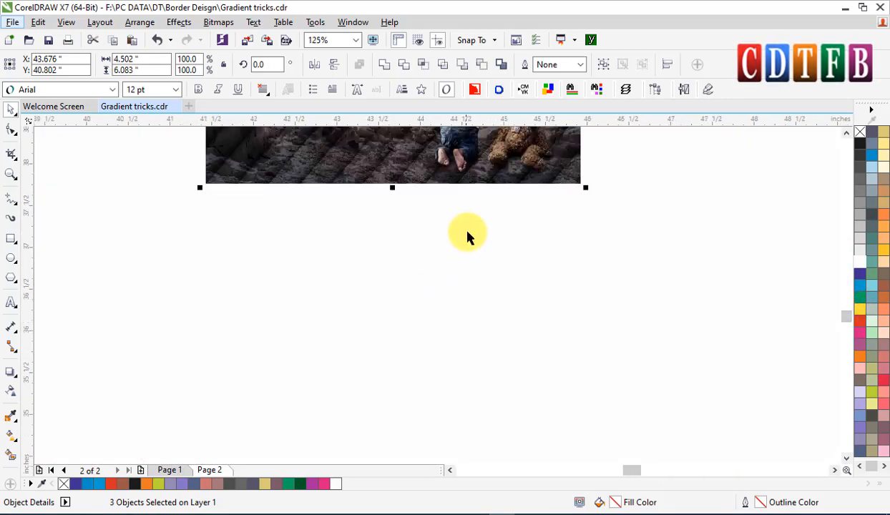
{"action": "scroll", "coordinate": [468, 230], "scroll_direction": "up", "scroll_amount": 3}
{"action": "scroll", "coordinate": [429, 154], "scroll_direction": "up", "scroll_amount": 4}
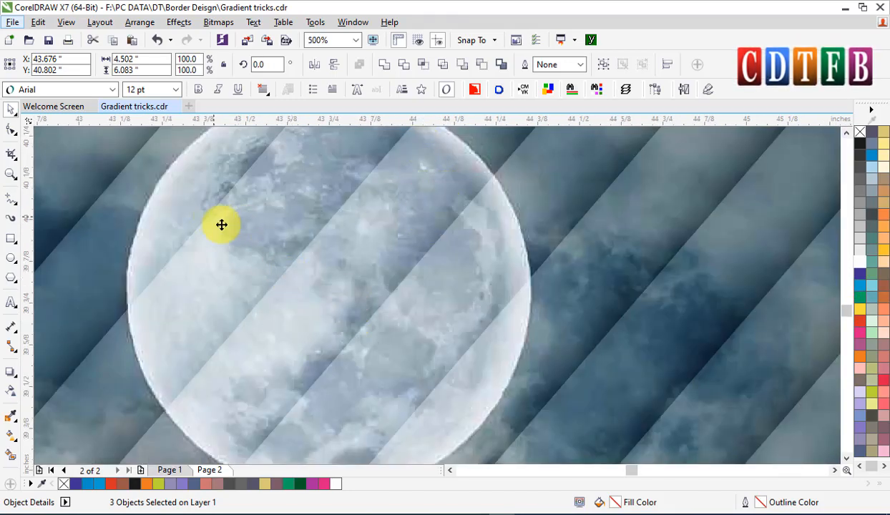
{"action": "scroll", "coordinate": [307, 247], "scroll_direction": "down", "scroll_amount": 4}
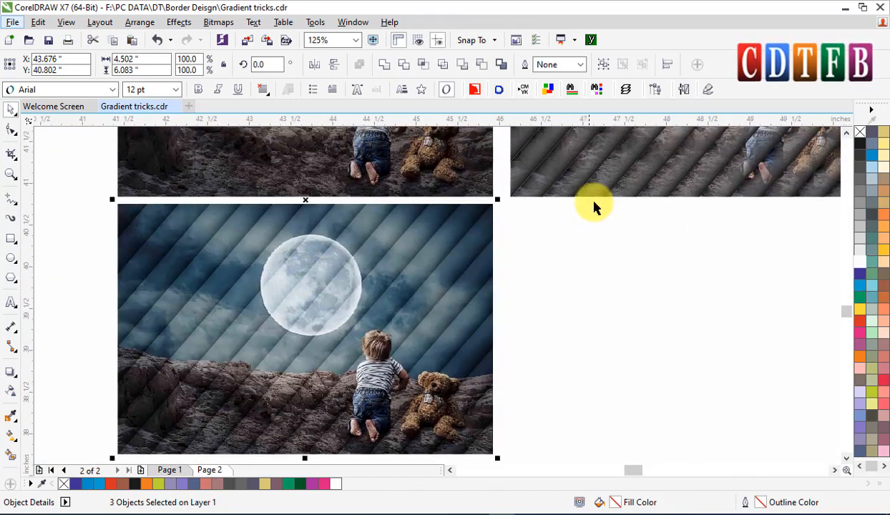
Copy the plain moon image and place it below the second composition.
{"action": "left_click", "coordinate": [608, 163]}
{"action": "key", "text": "shift+F2"}
{"action": "key", "text": "Escape"}
{"action": "scroll", "coordinate": [377, 248], "scroll_direction": "down", "scroll_amount": 2}
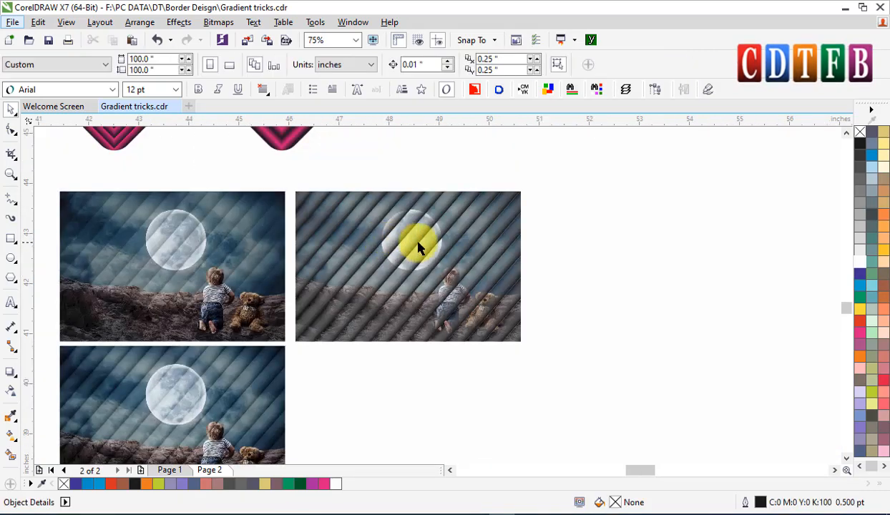
{"action": "left_click", "coordinate": [420, 242]}
{"action": "left_click_drag", "start_coordinate": [408, 262], "coordinate": [415, 424]}
{"action": "right_click", "coordinate": [415, 424]}
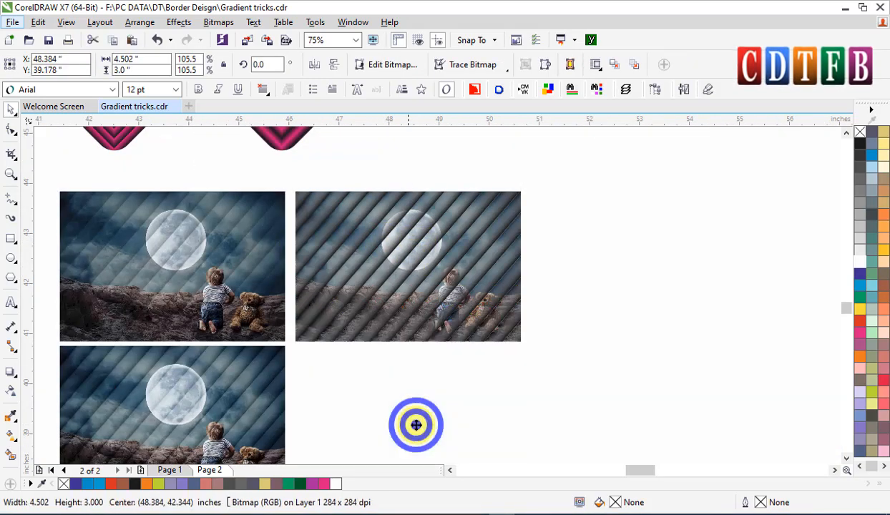
Zoom to the four compositions and view them in full-screen preview.
{"action": "left_click", "coordinate": [262, 339]}
{"action": "left_click", "coordinate": [343, 371], "text": "shift"}
{"action": "key", "text": "shift+F2"}
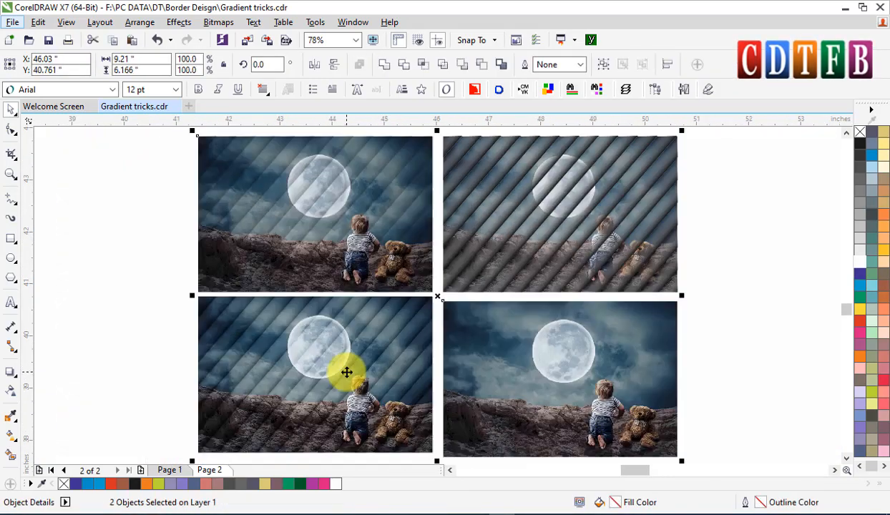
{"action": "key", "text": "F9"}
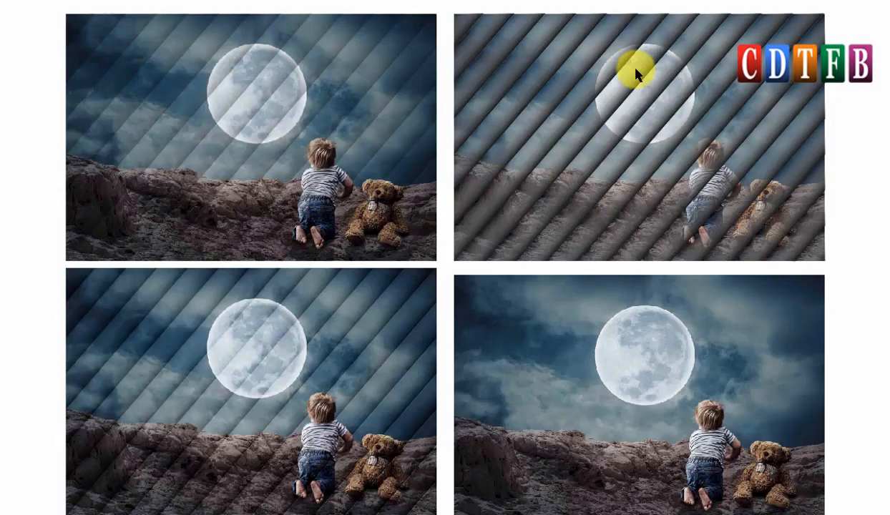